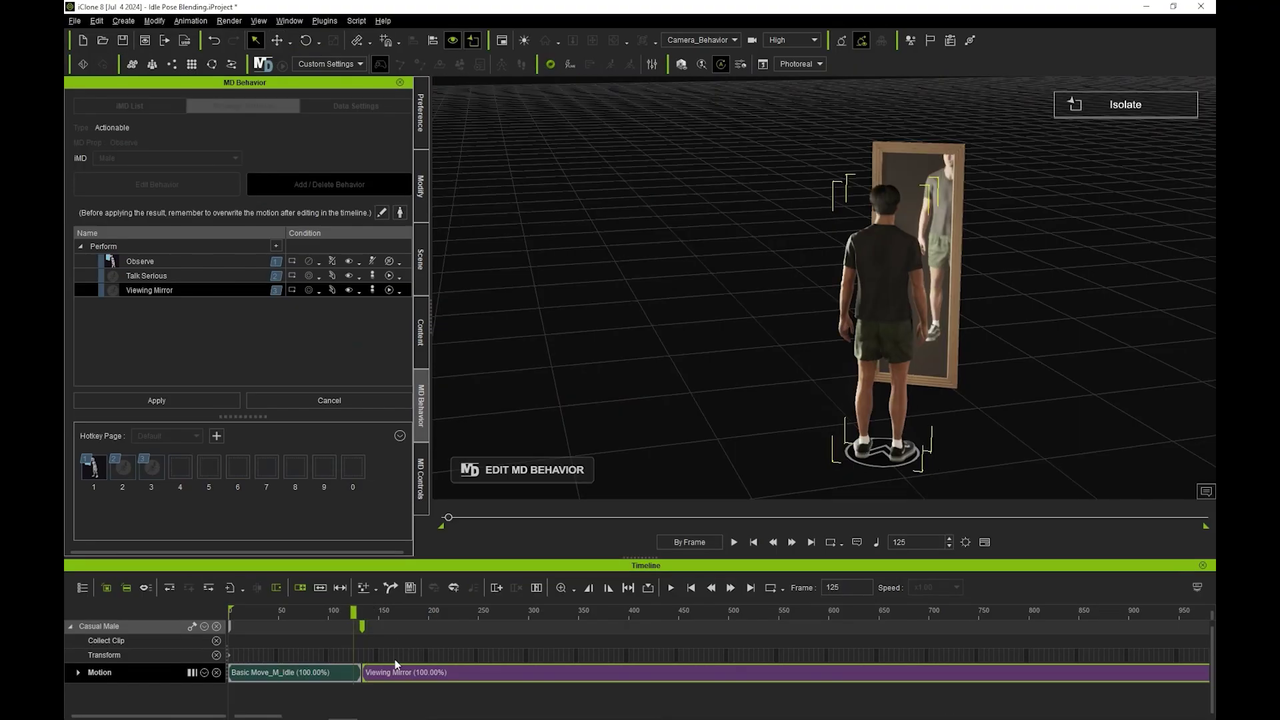
Lengthen the blend into Viewing Mirror and play the finished mirror setup in Motion Director
left_click_drag(395, 659, 442, 676)
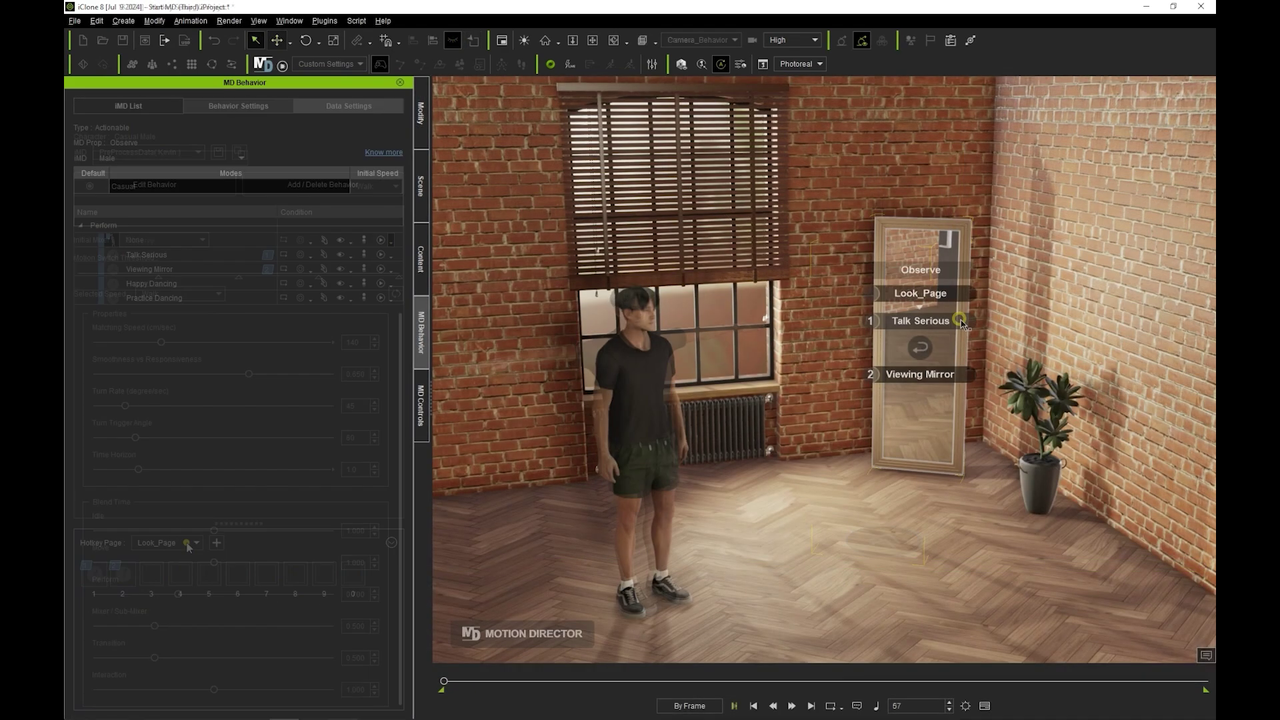
key("1")
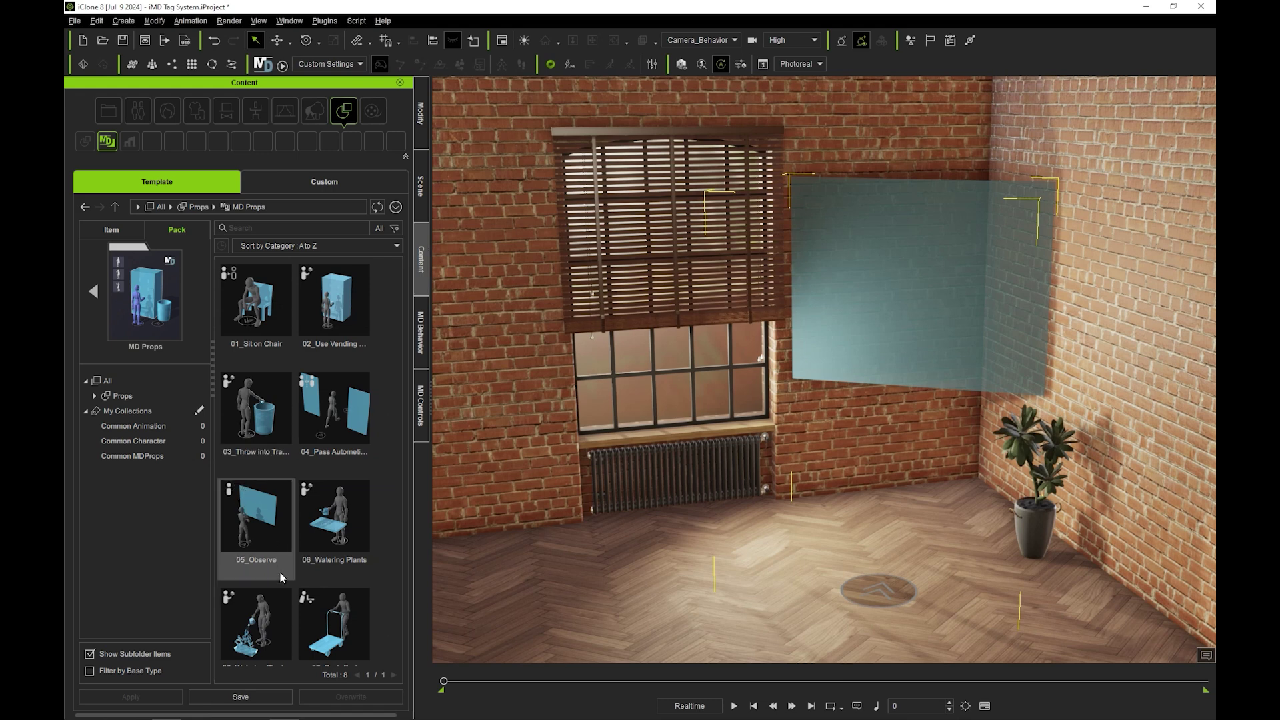
Show the Observe glass panel's MD Behavior list with its Male and Female iMD files
left_click_drag(282, 568, 964, 351)
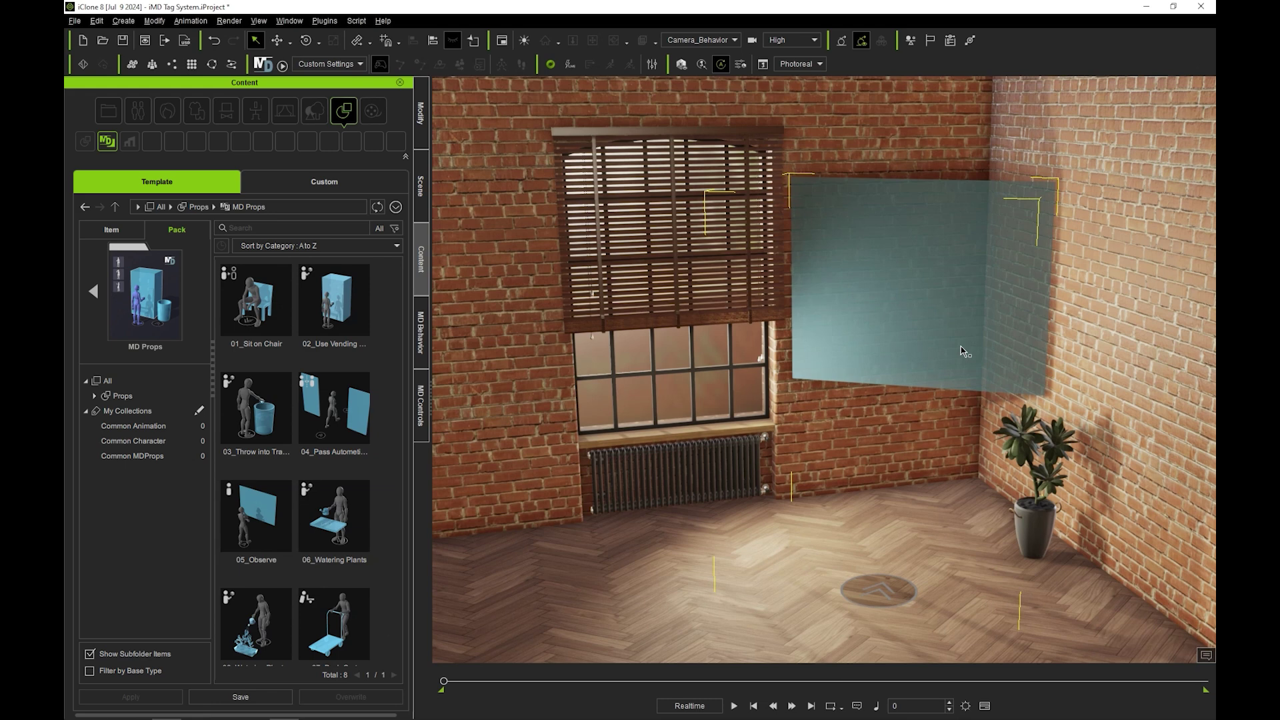
left_click_drag(959, 185, 809, 220)
left_click(423, 350)
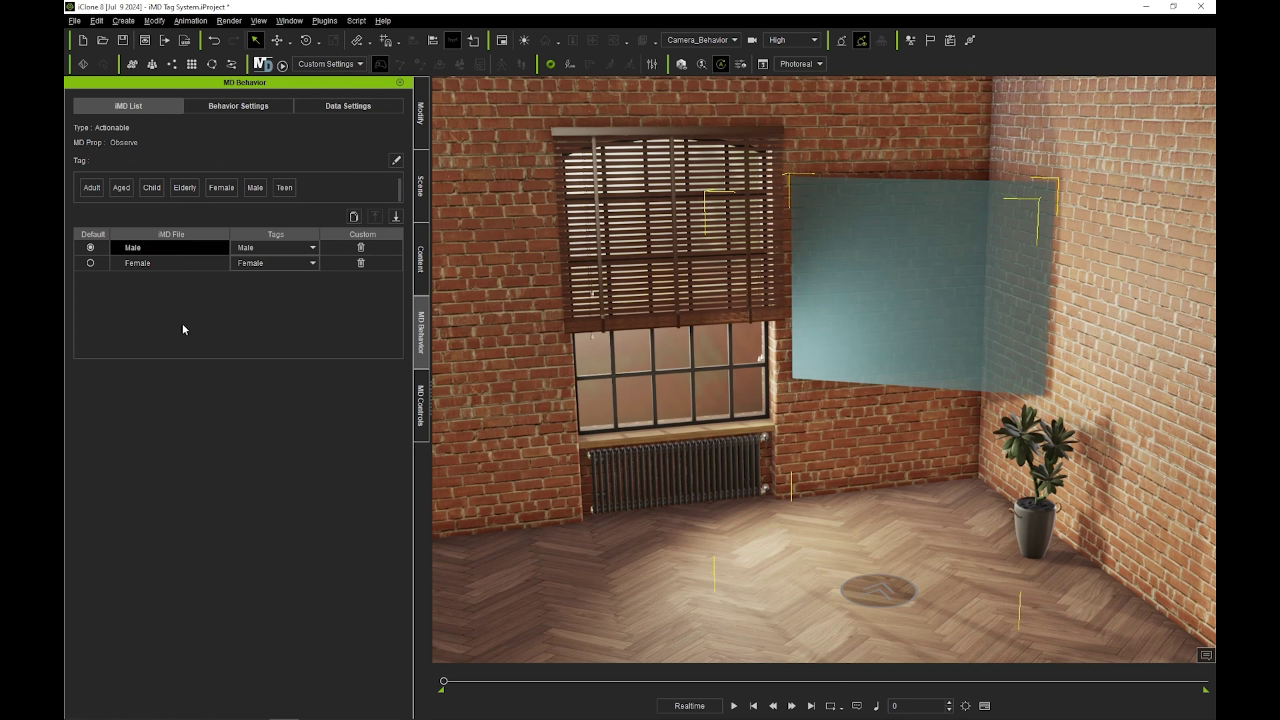
double_click(152, 249)
double_click(187, 267)
left_click(311, 264)
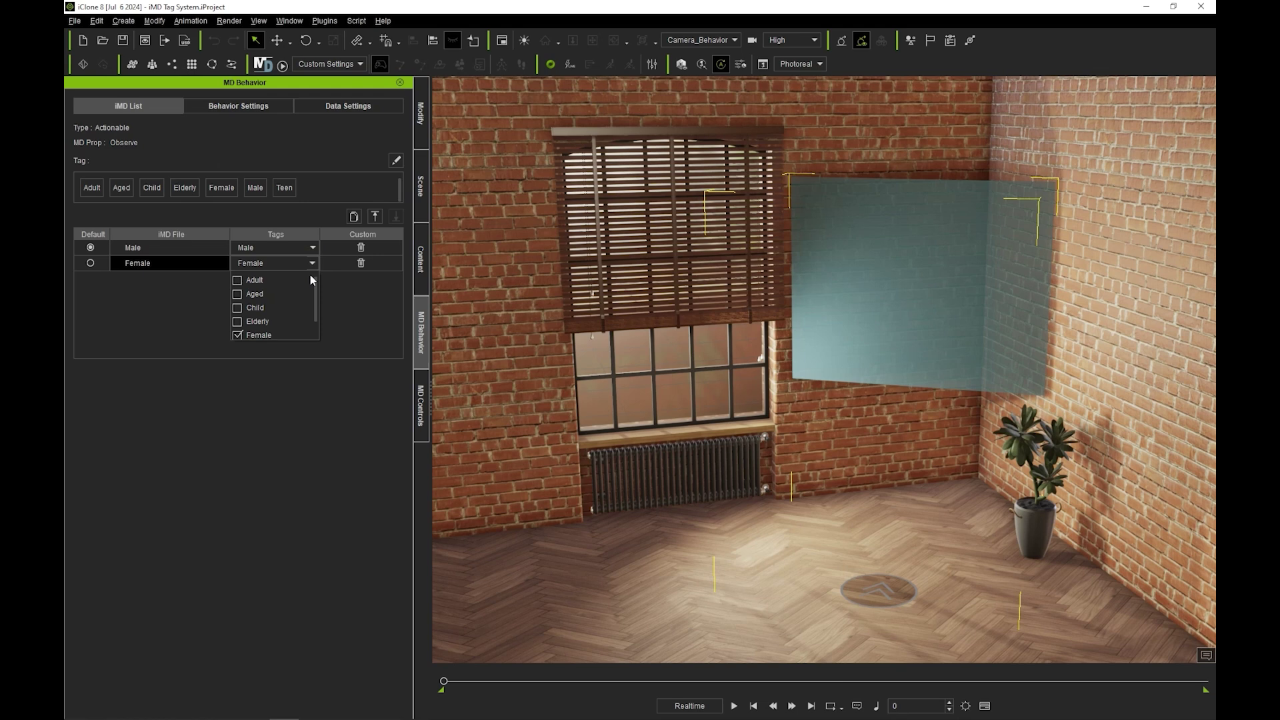
left_click(312, 263)
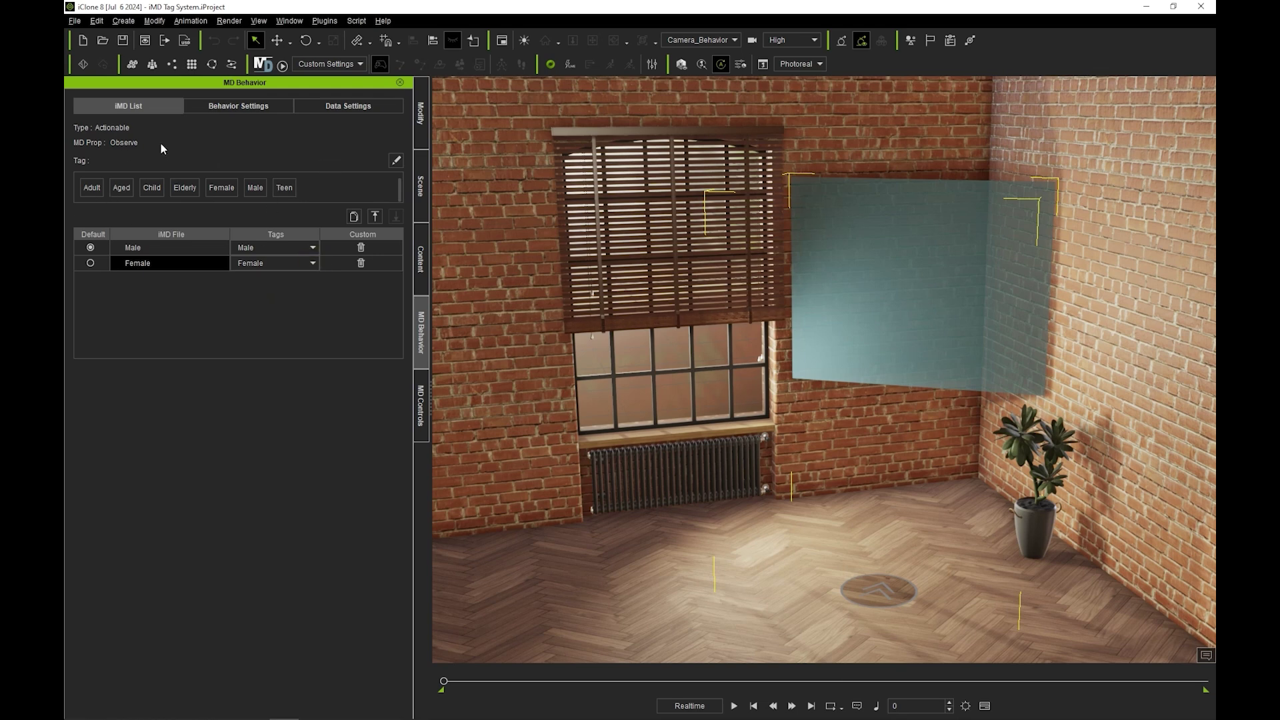
Select the Observe behavior and switch its iMD from Male to Female
left_click(278, 102)
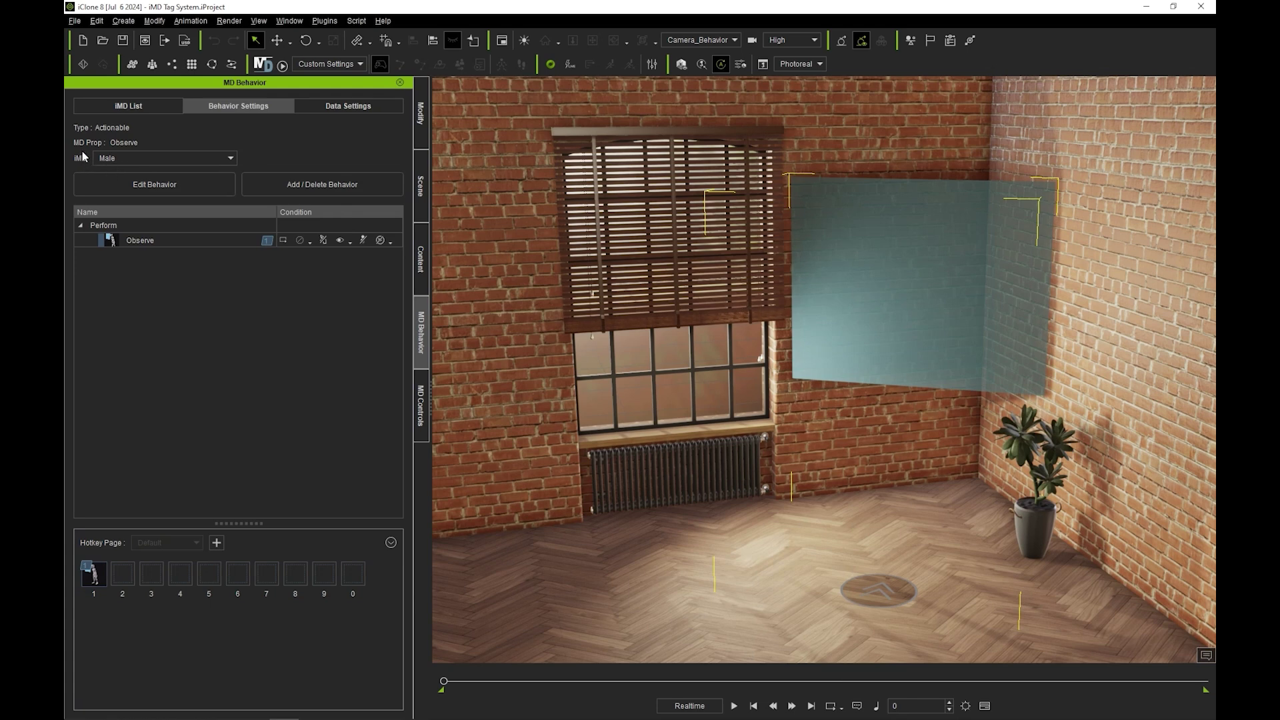
left_click(114, 242)
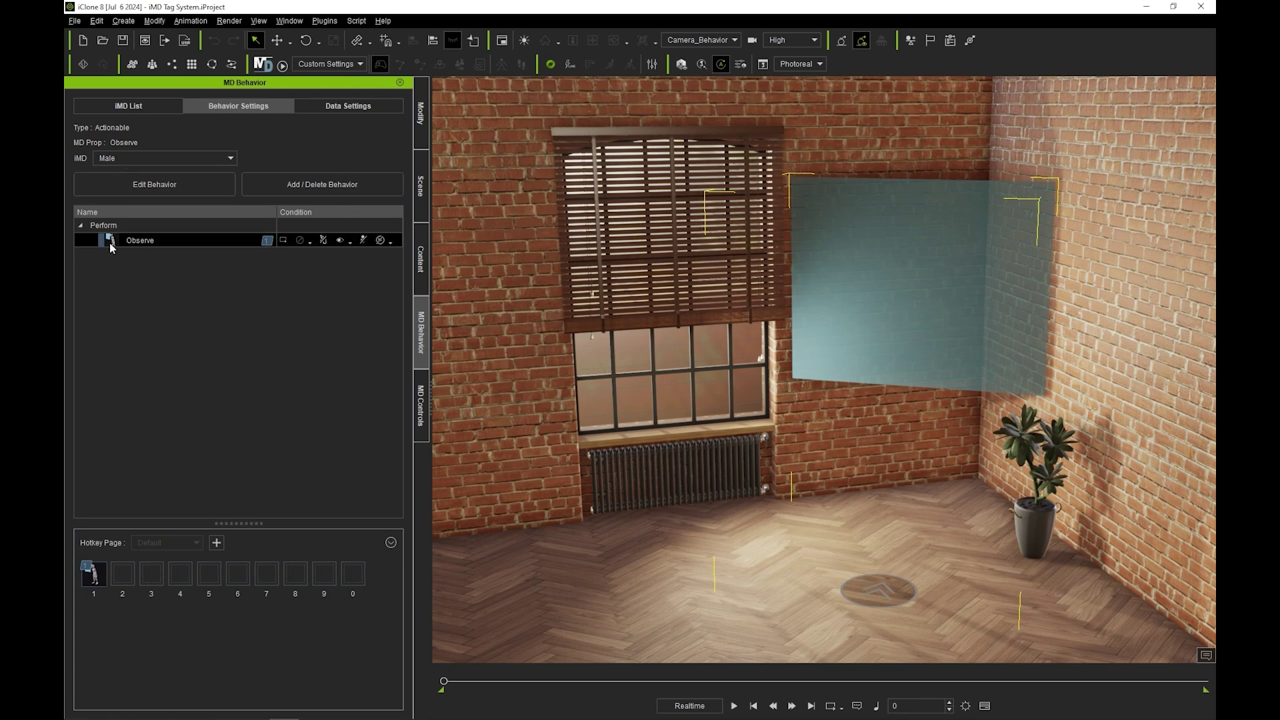
mouse_move(110, 243)
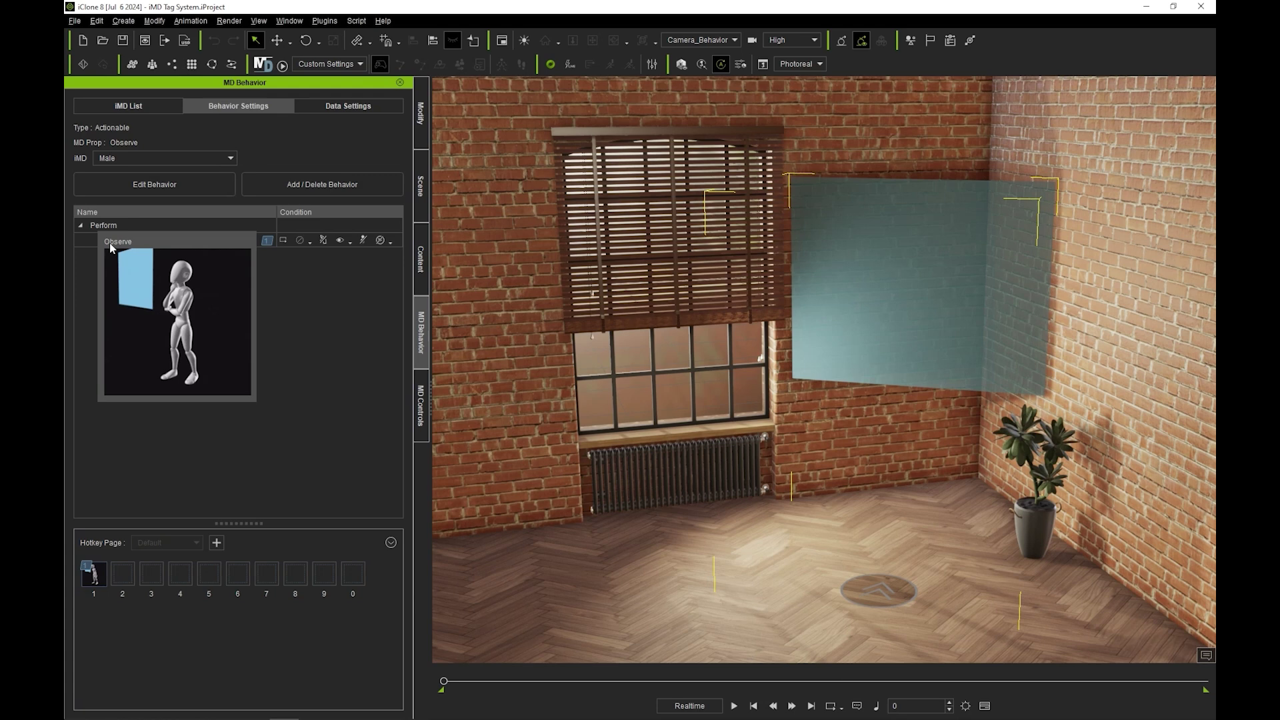
left_click(212, 159)
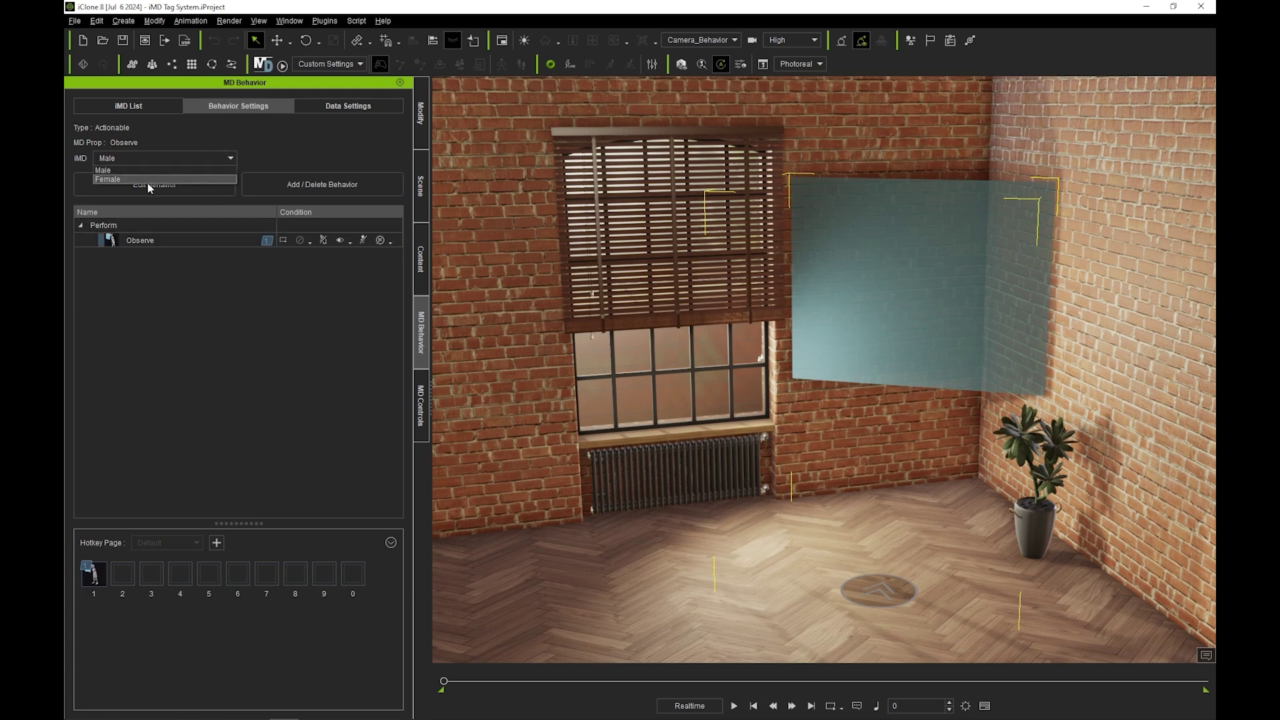
left_click(129, 180)
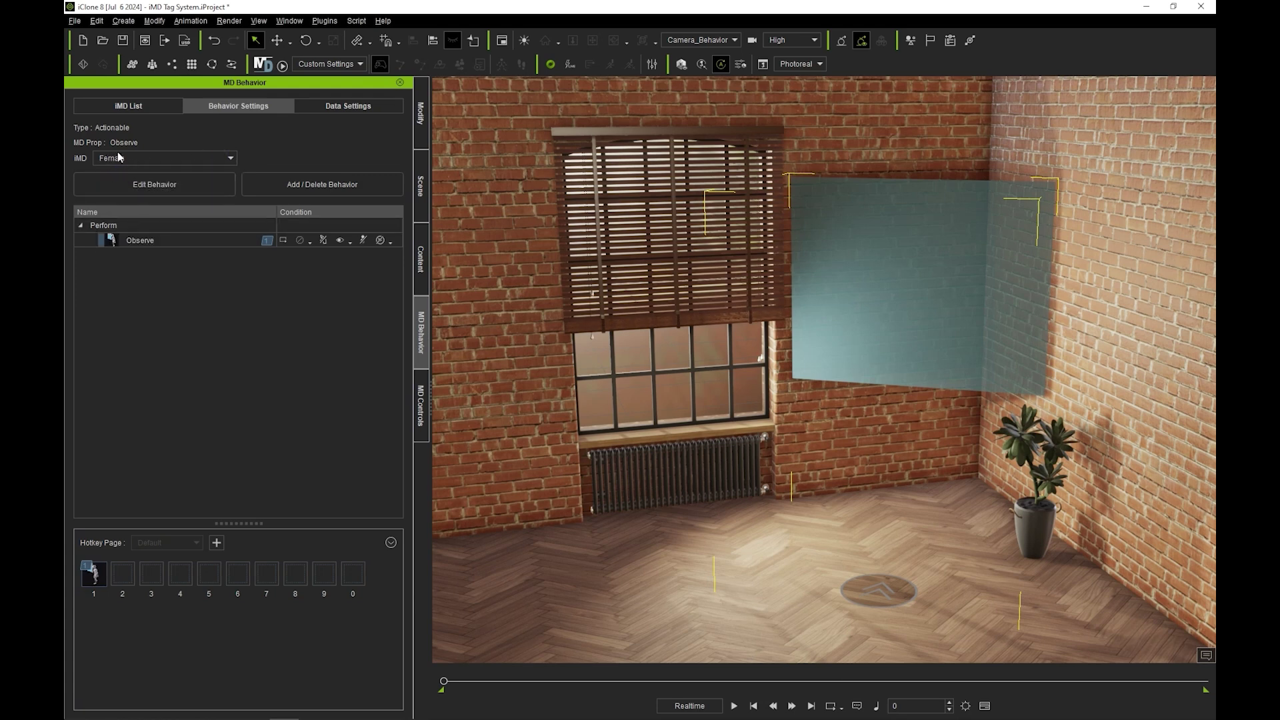
mouse_move(110, 247)
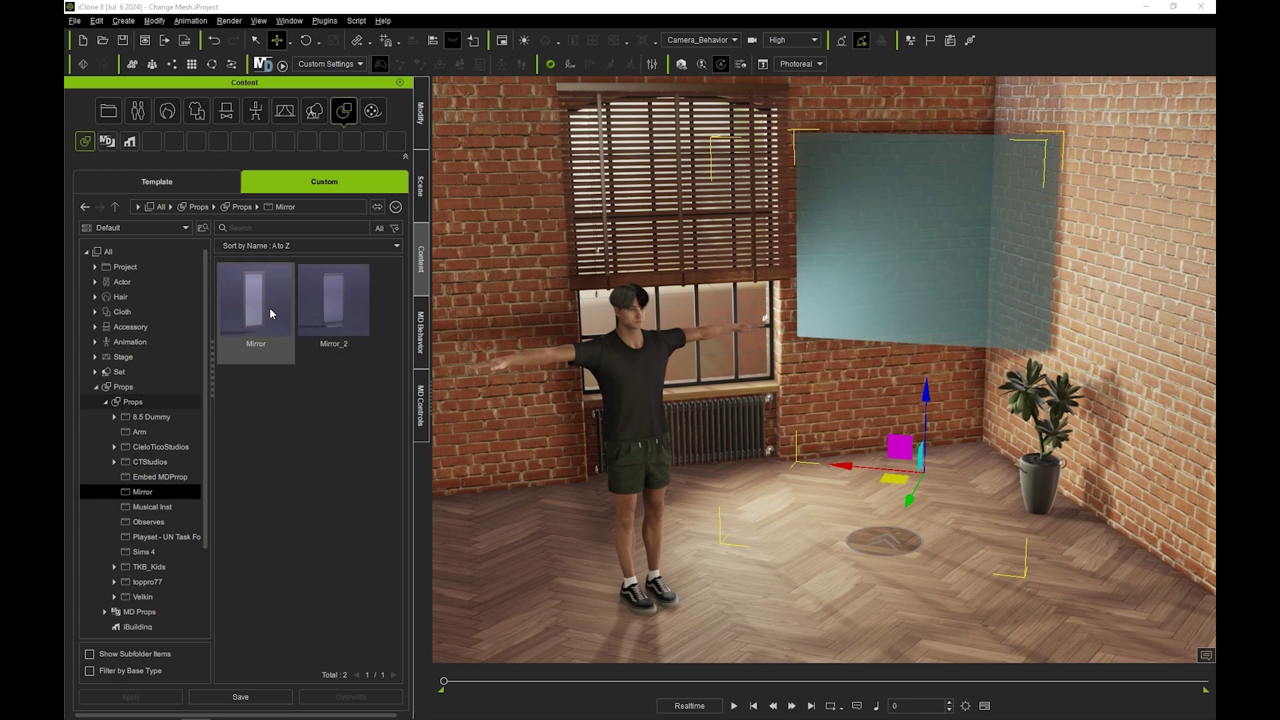
Place the Mirror prop on the floor against the right wall and start Motion Director playback
left_click_drag(270, 307, 922, 250)
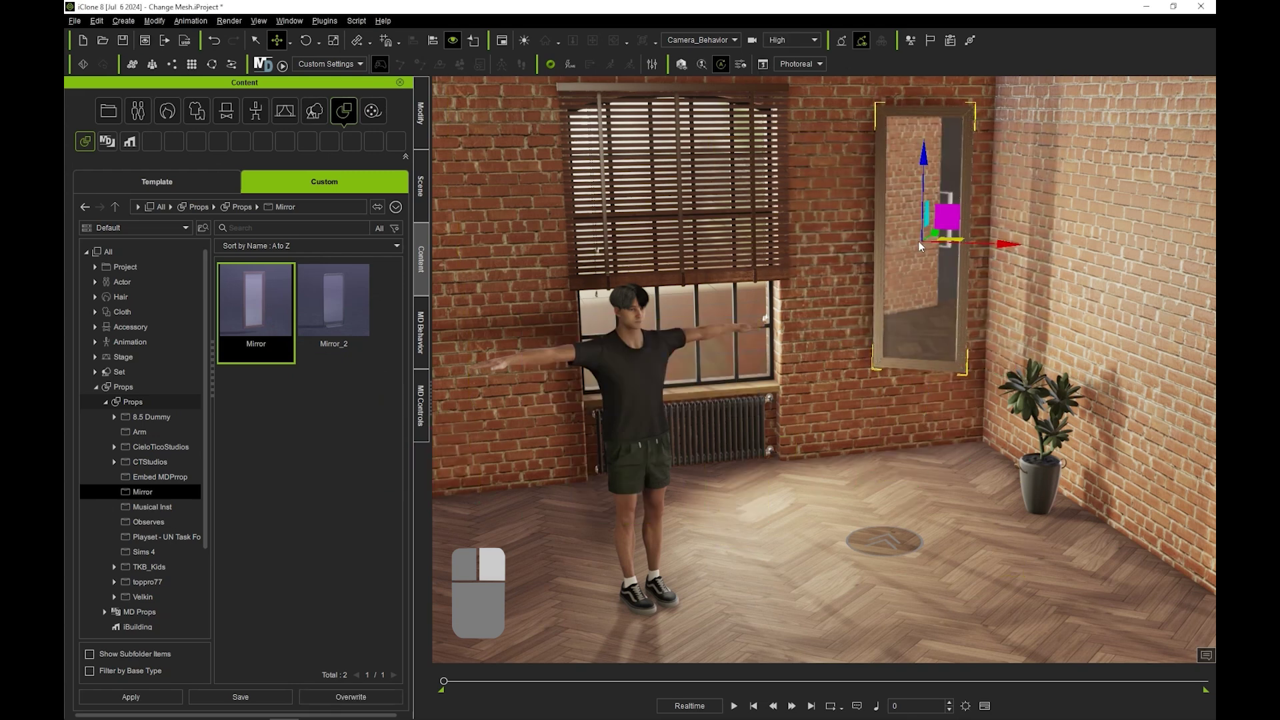
left_click_drag(926, 174, 938, 280)
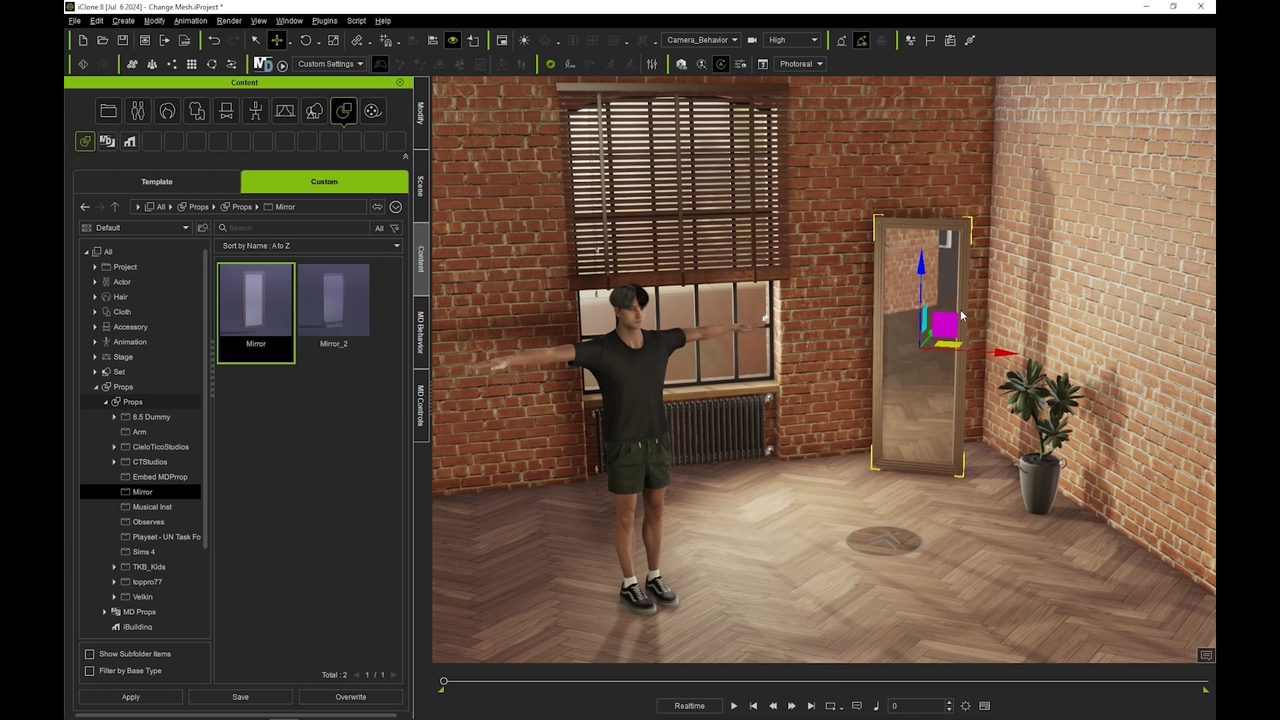
left_click(906, 542)
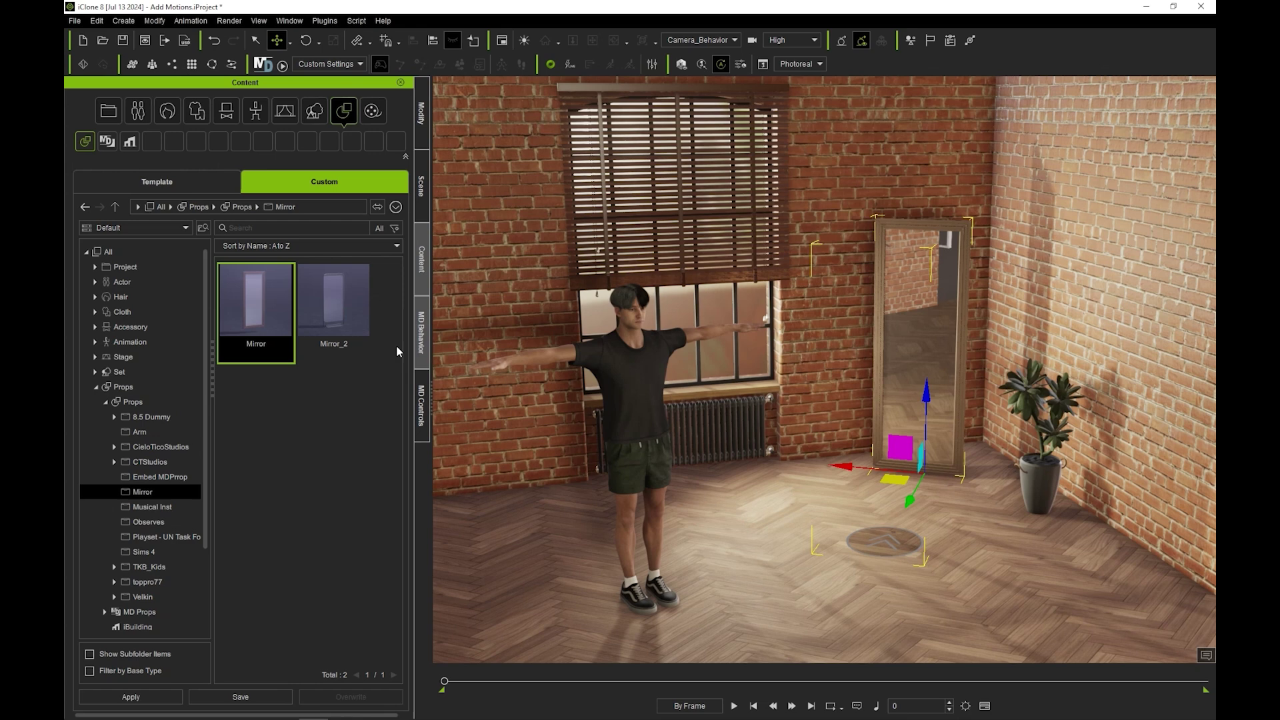
left_click(281, 65)
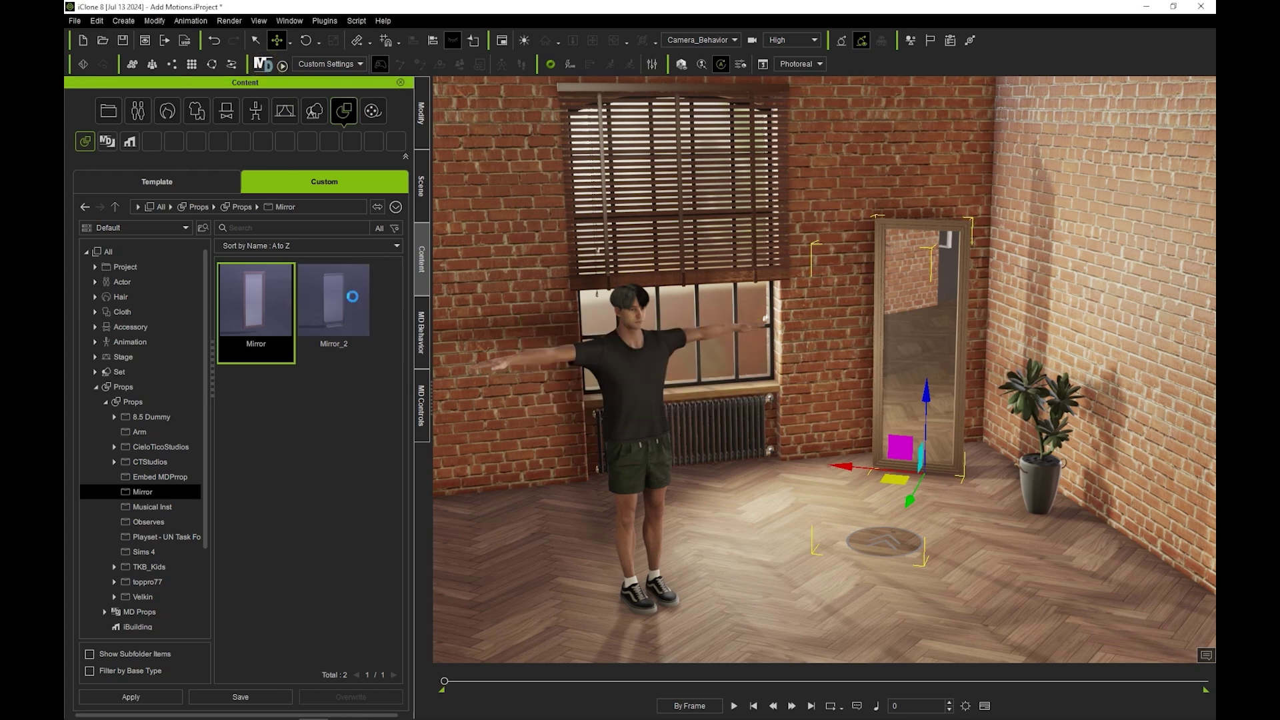
Choose the mirror's Observe action so the character walks over and studies his reflection
left_click(927, 357)
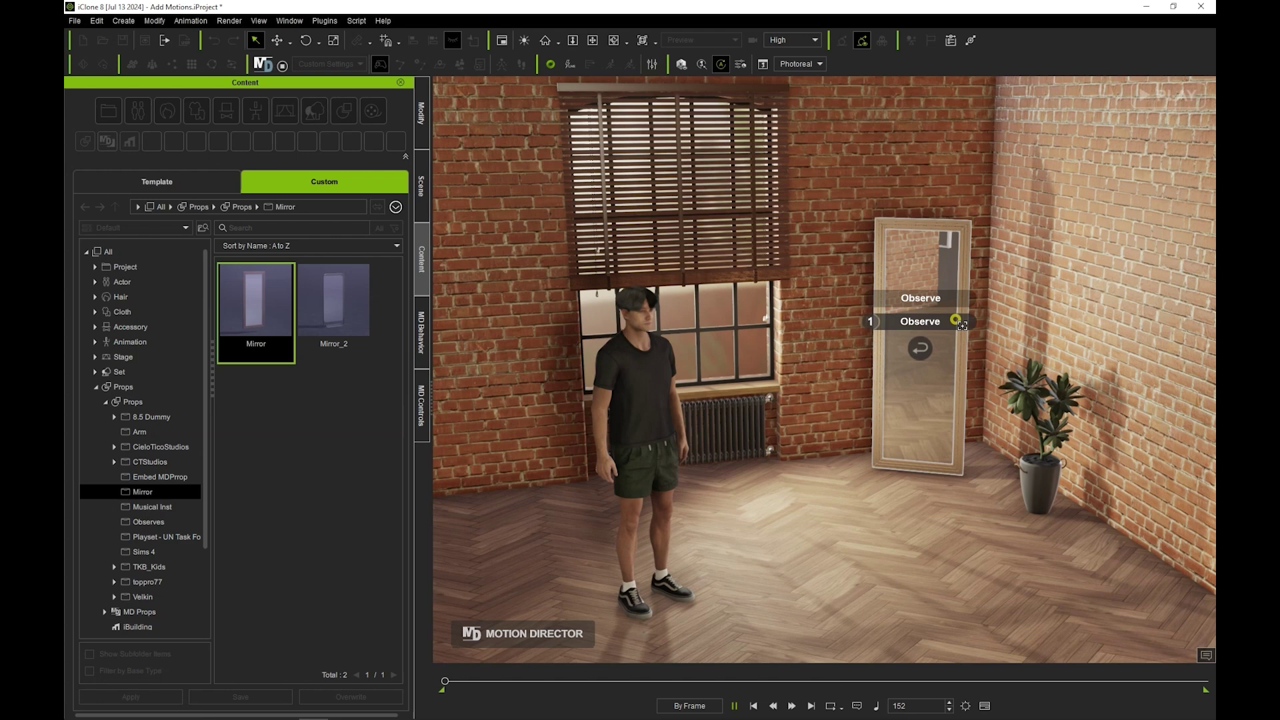
left_click(914, 320)
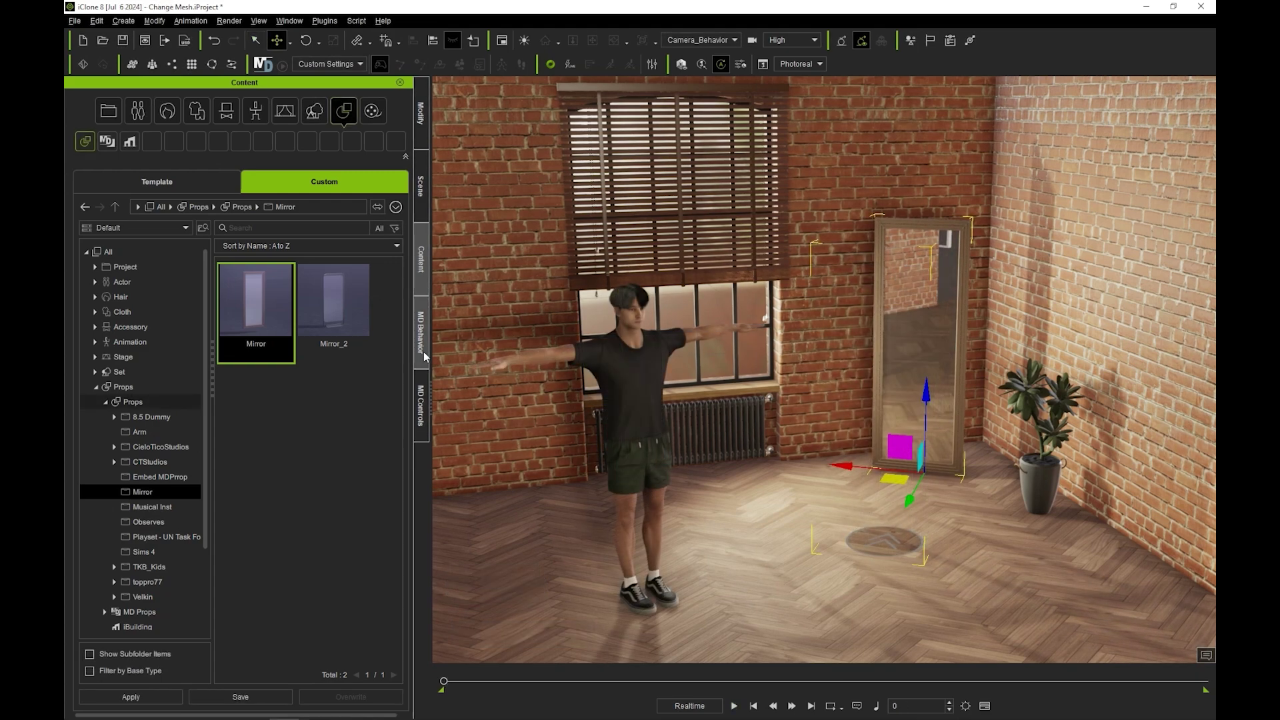
Keep the mirror's iMD on Male and enter behavior editing with Casual Male
left_click(422, 333)
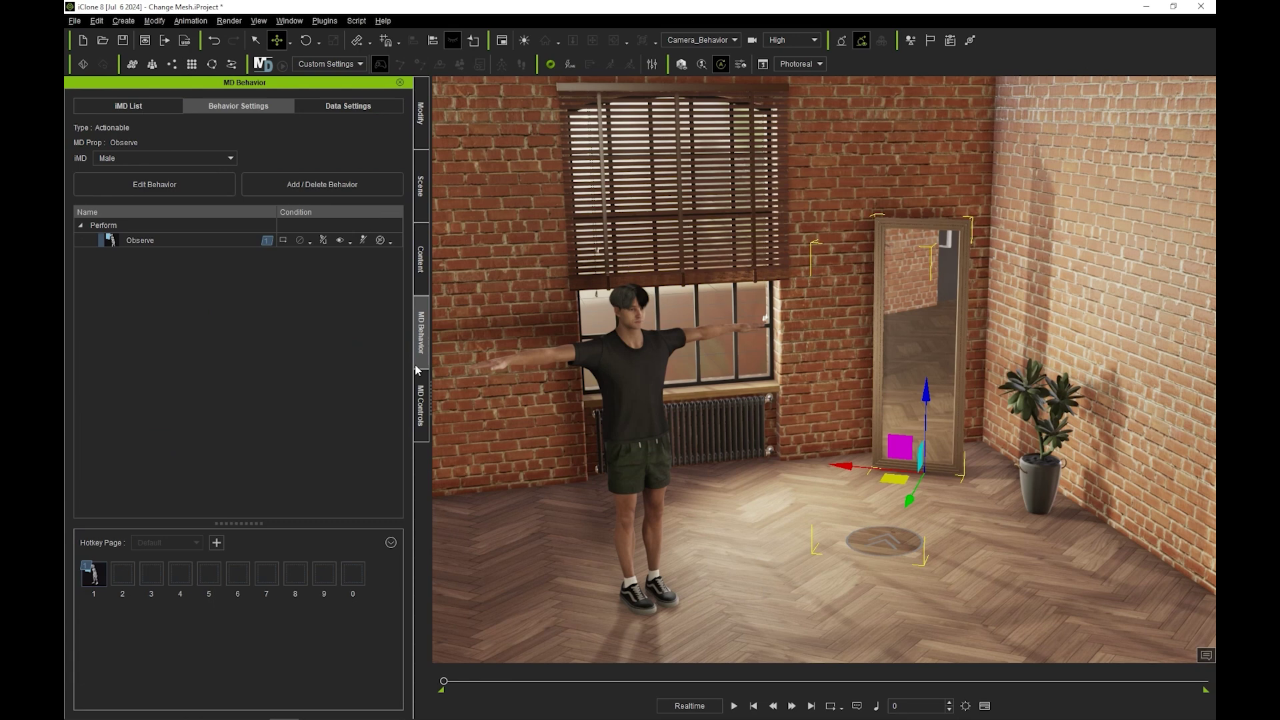
left_click(152, 163)
left_click(113, 172)
left_click(382, 194)
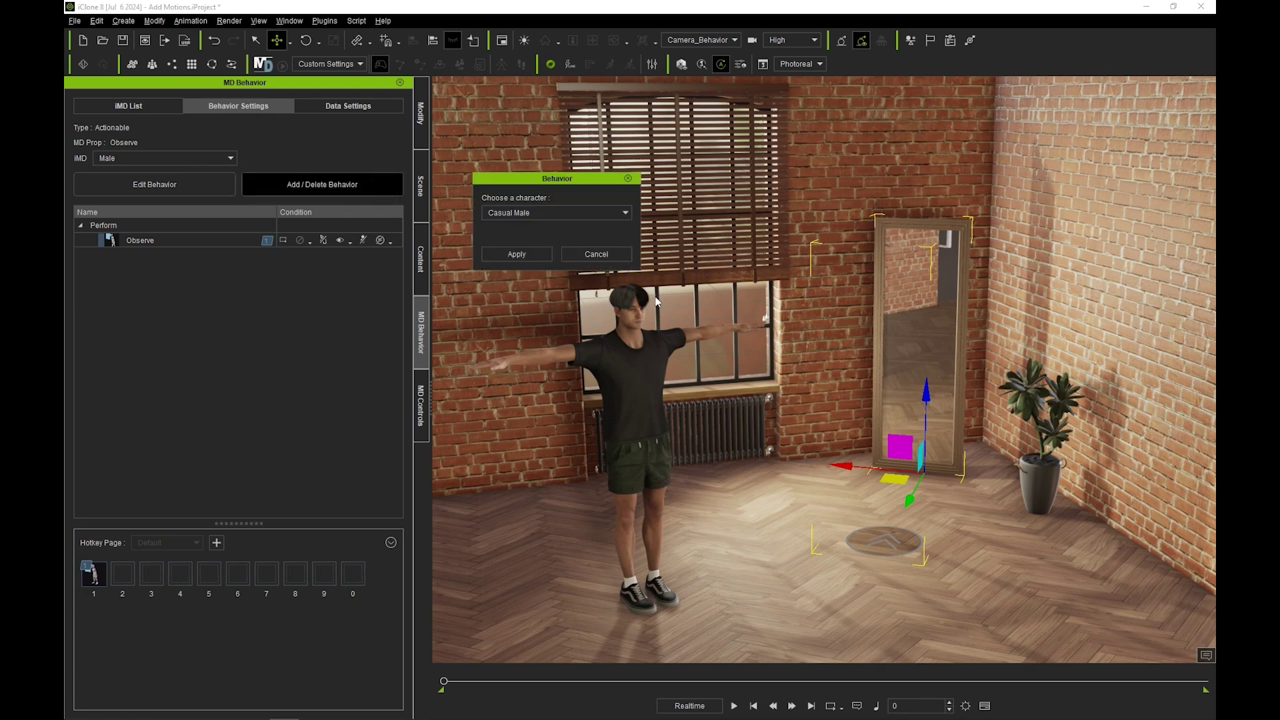
left_click(542, 211)
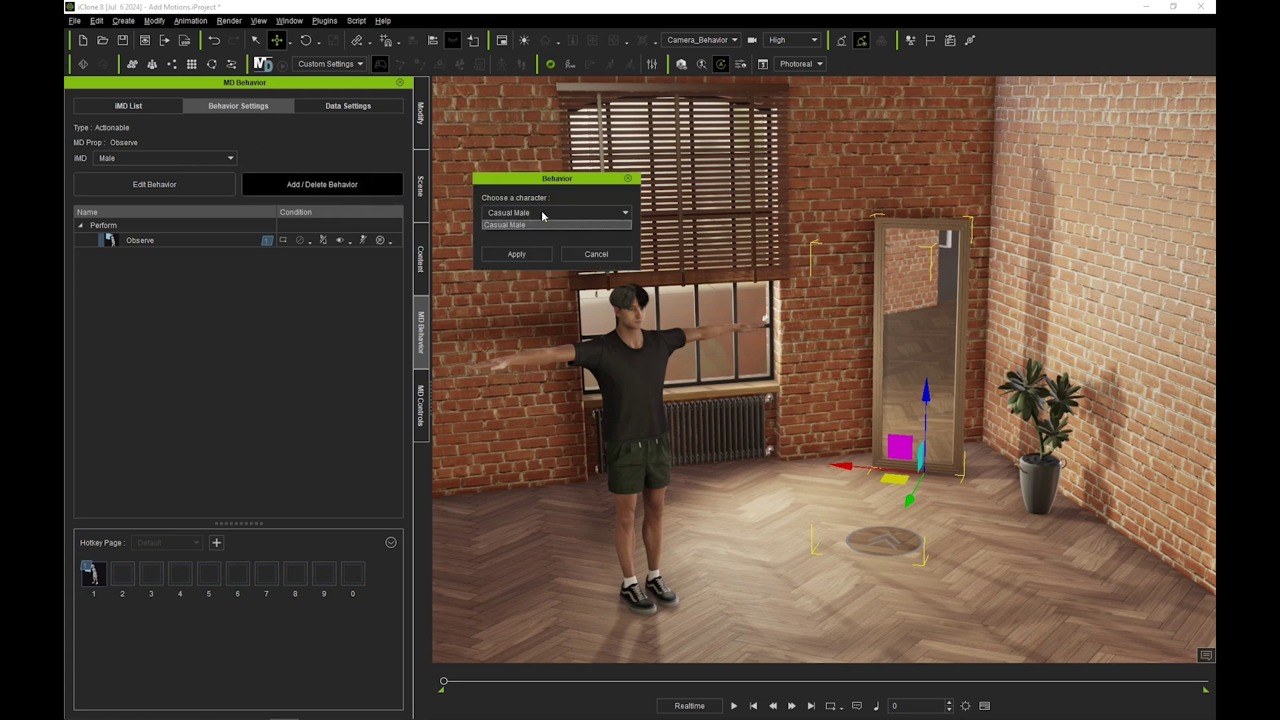
left_click(541, 210)
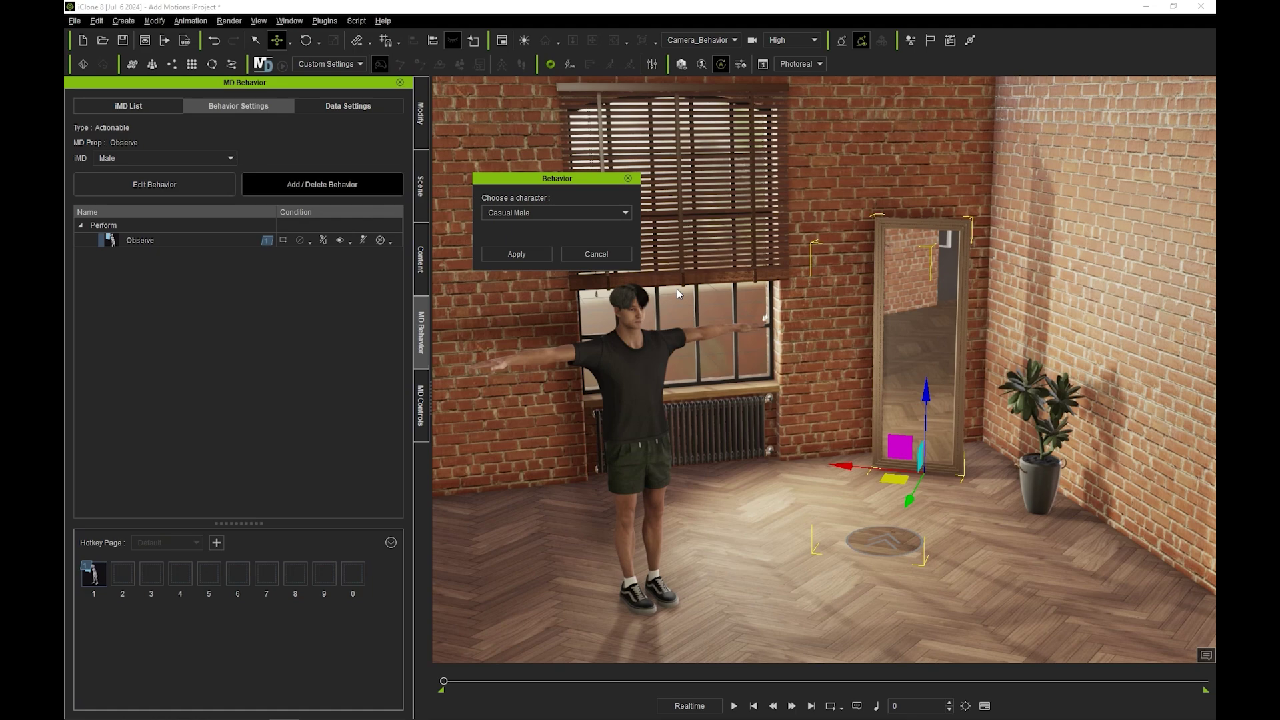
left_click(542, 255)
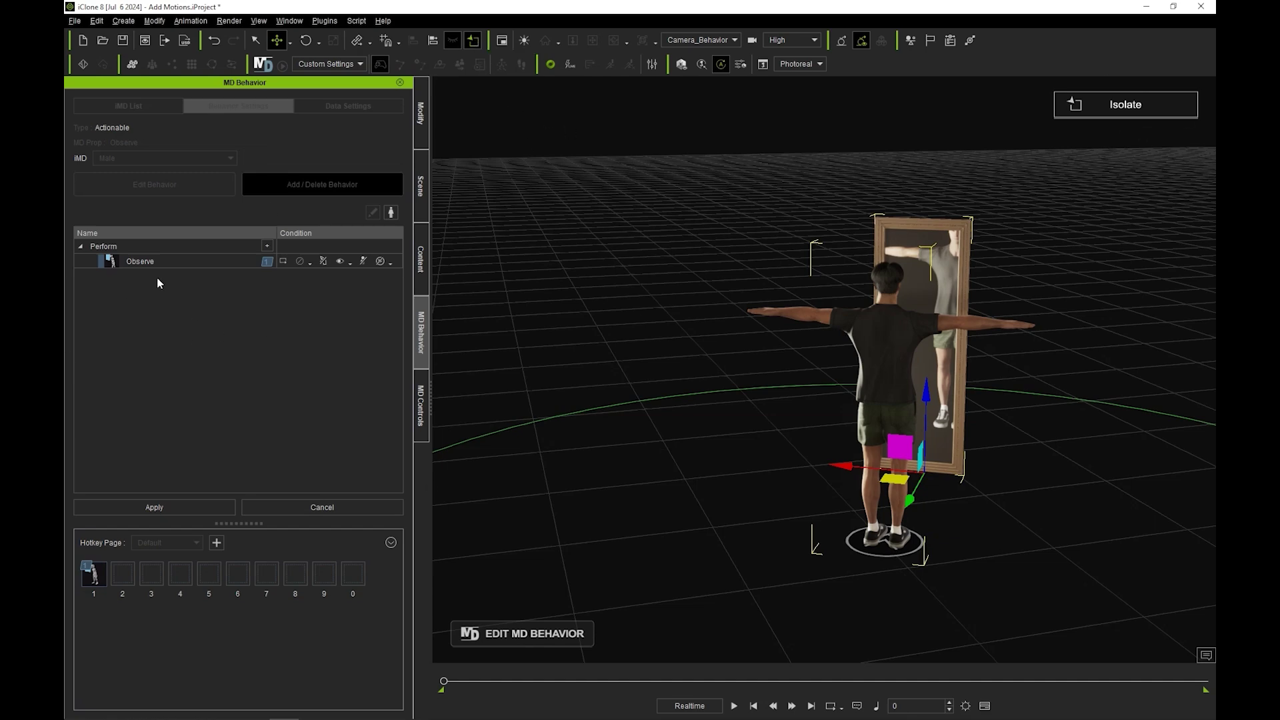
Load Talk Serious.rlMotion and Viewing Mirror.rlMotion into the mirror's Perform group
left_click(267, 247)
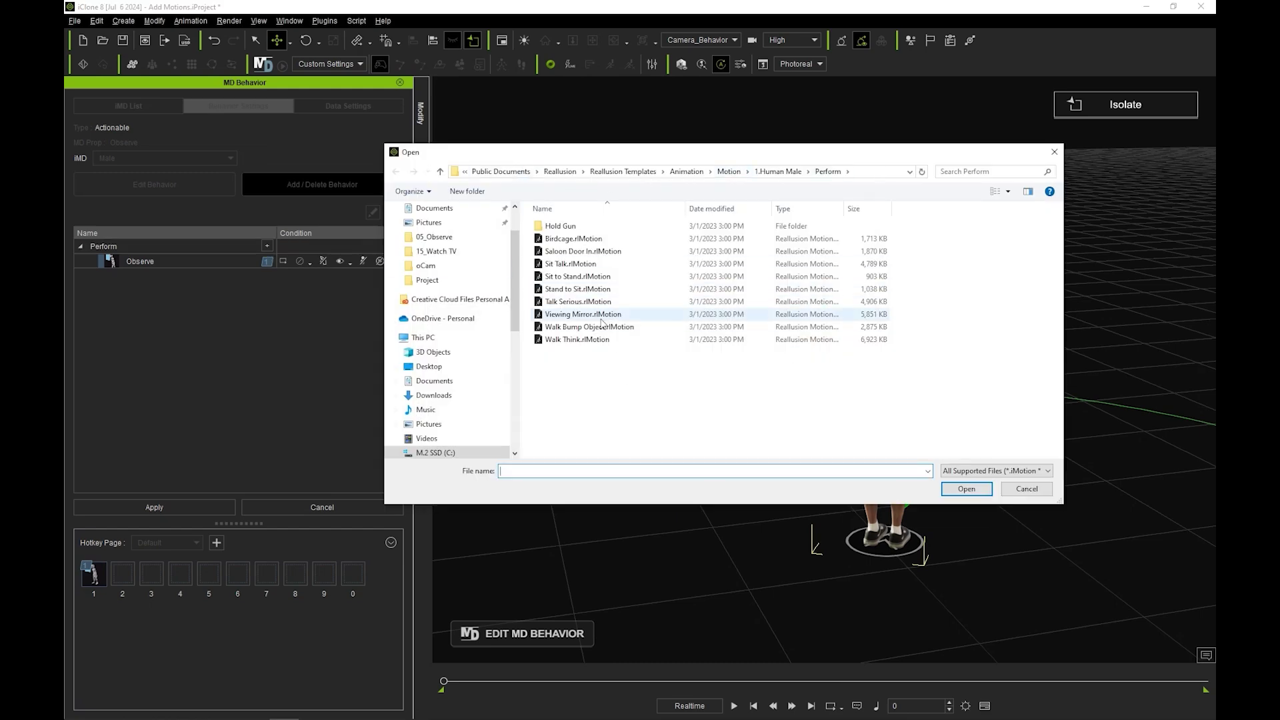
left_click(579, 302)
left_click(584, 316, "ctrl")
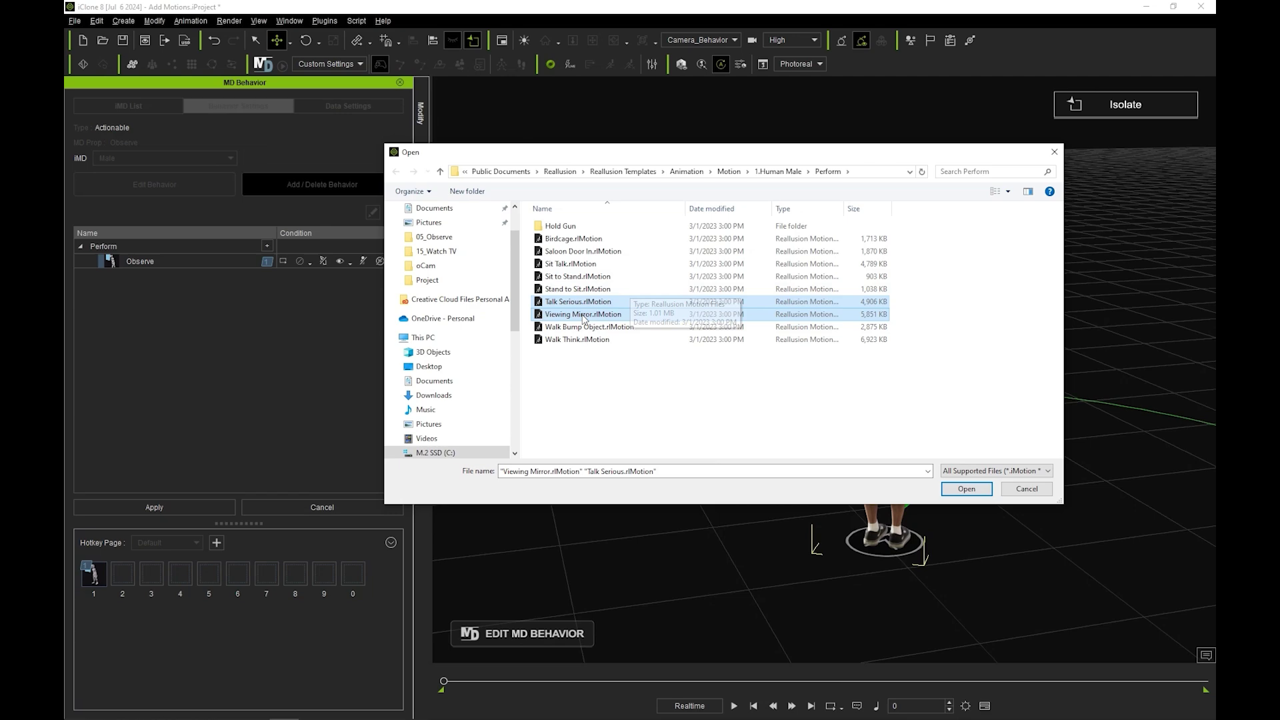
left_click(967, 489)
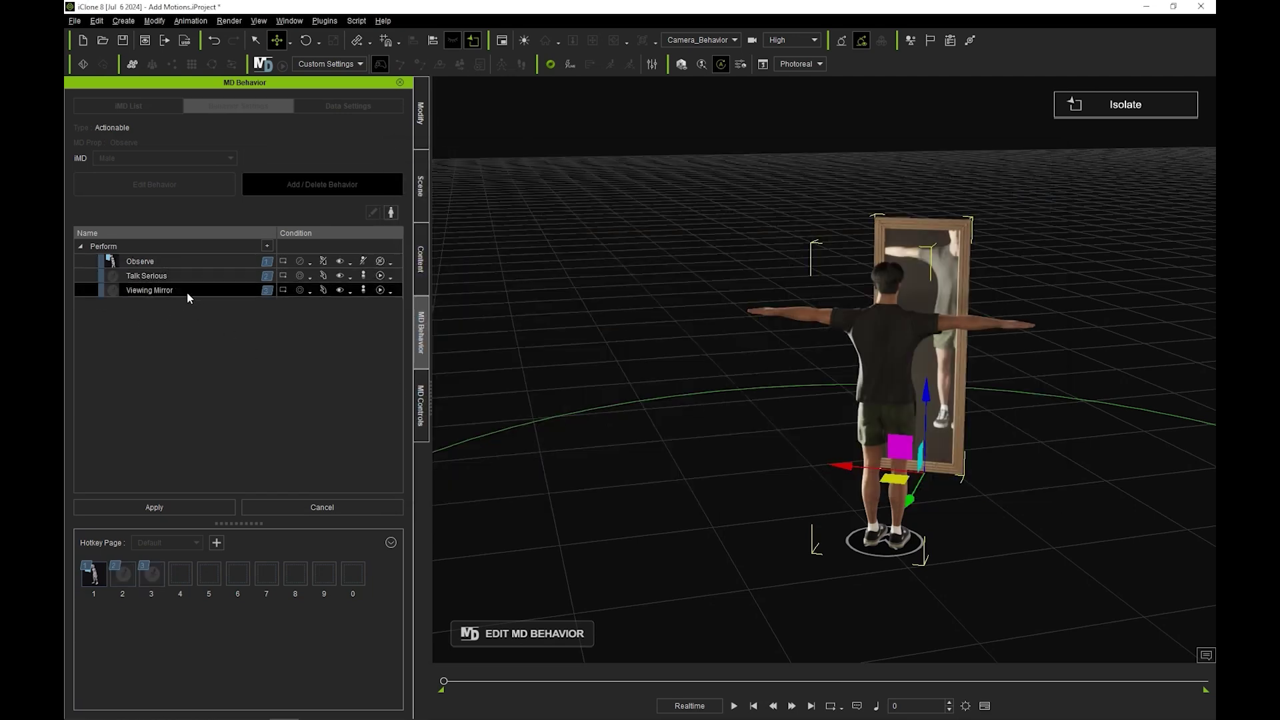
Preview the Talk Serious motion in the timeline, then delete its clip
left_click(984, 706)
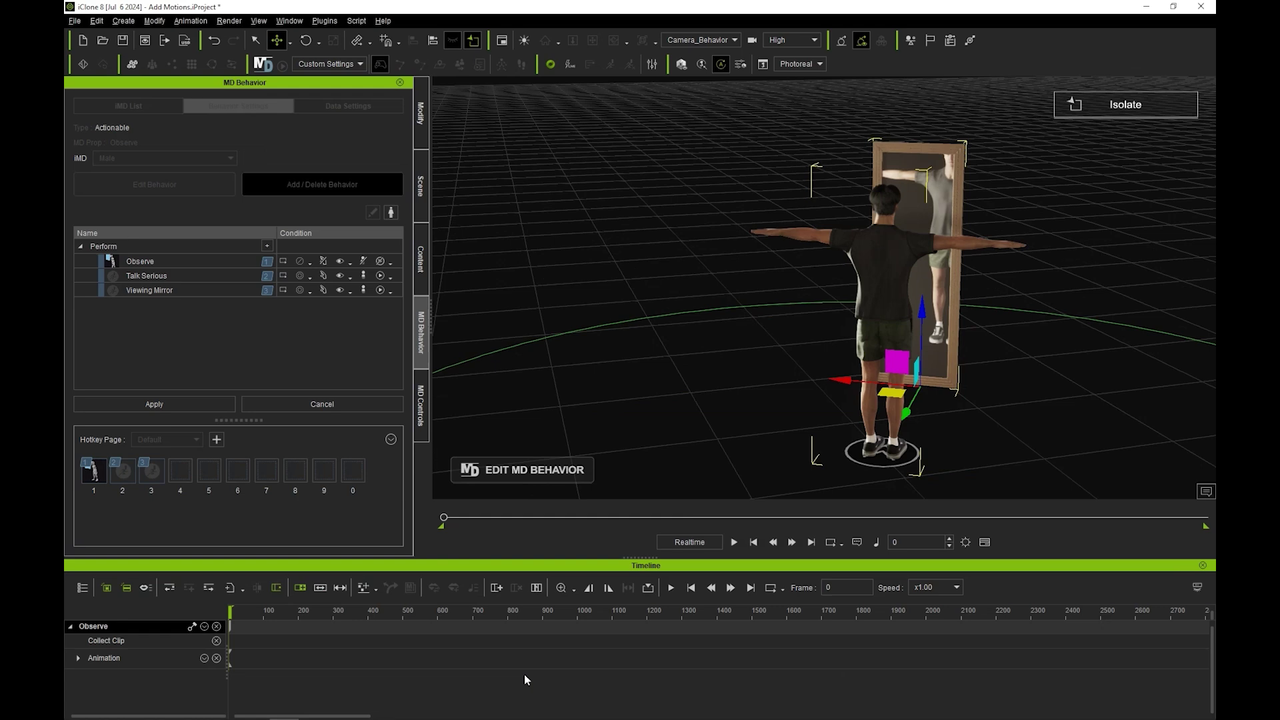
right_click(185, 275)
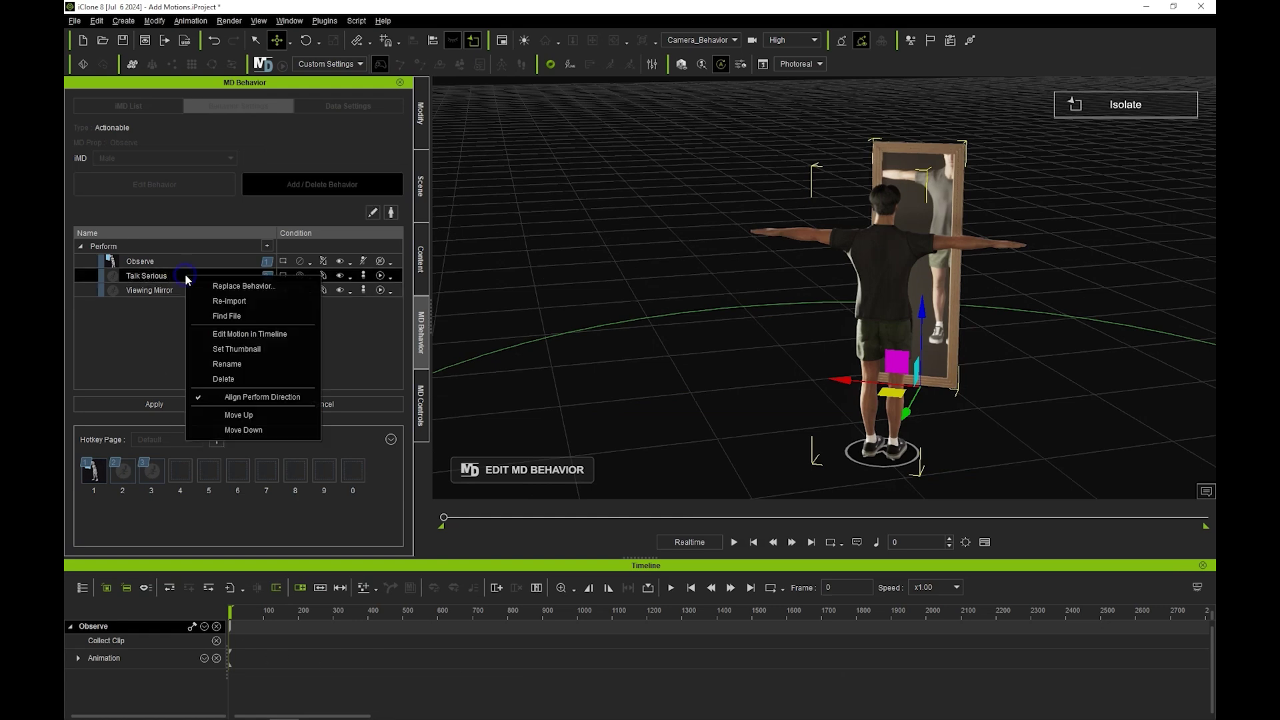
left_click(296, 336)
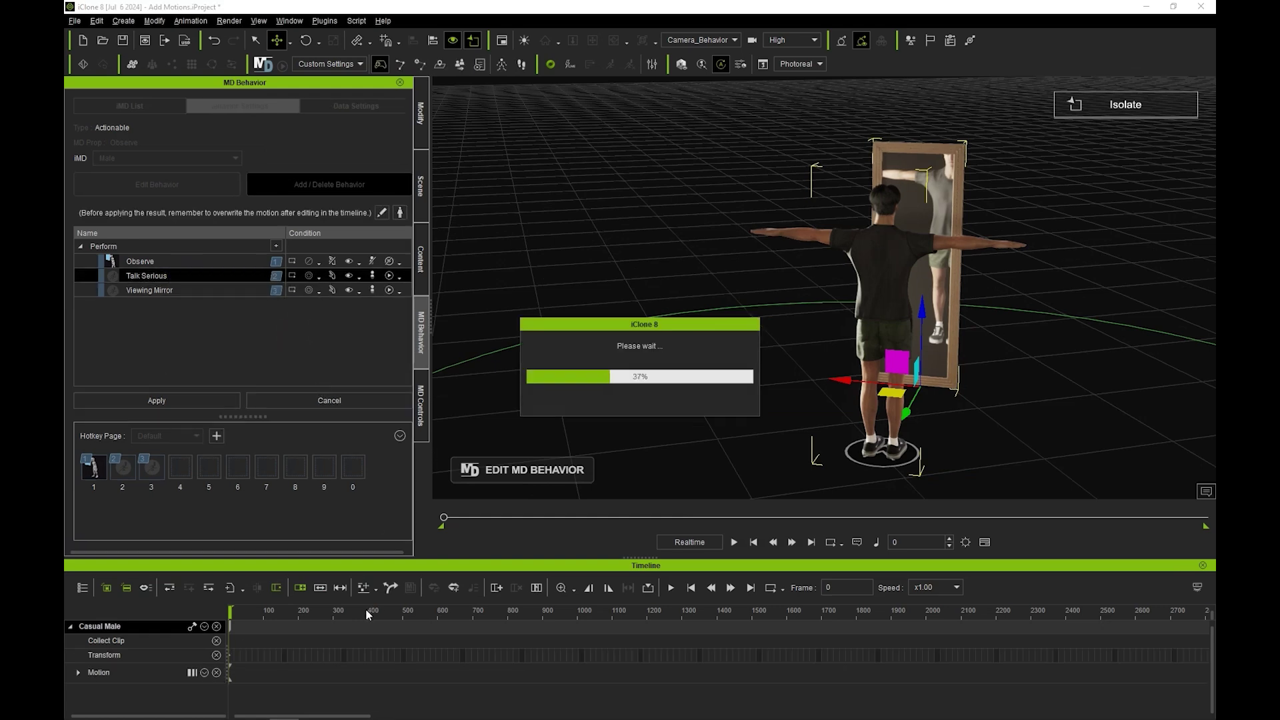
mouse_move(240, 610)
left_mouse_down()
mouse_move(732, 609)
mouse_move(231, 623)
left_mouse_up()
left_click(236, 672)
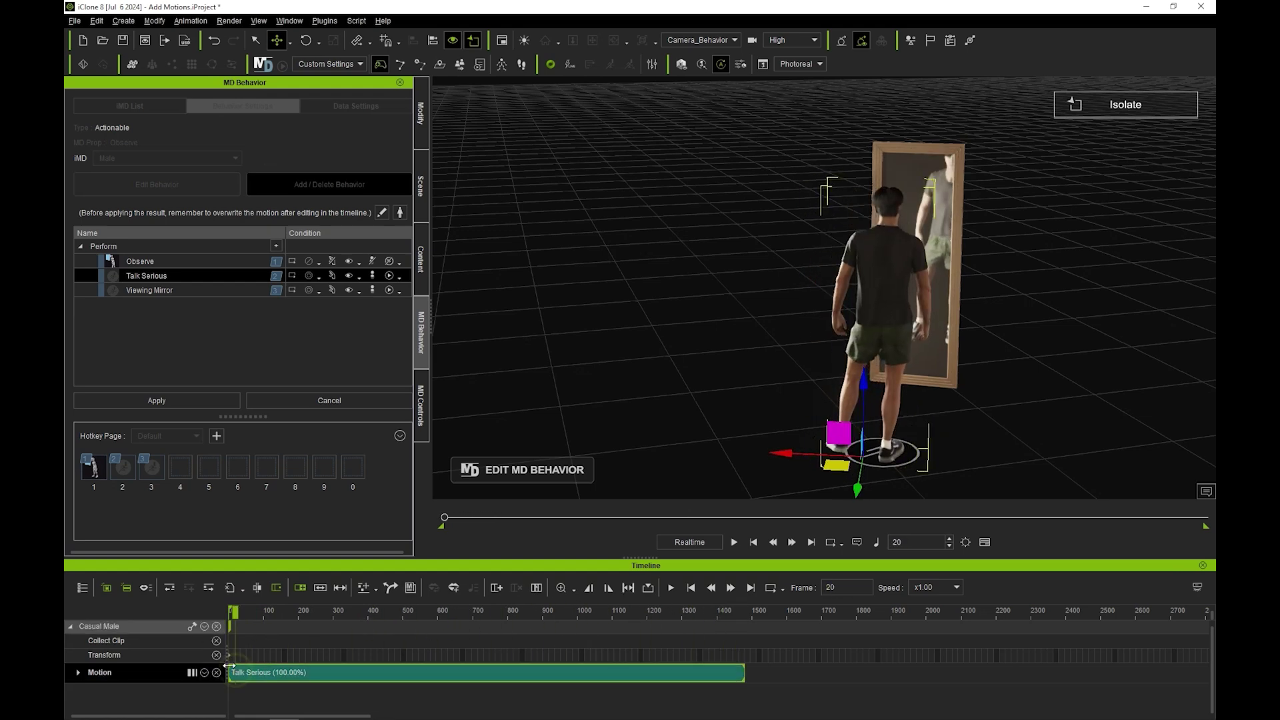
key("Delete")
Preview the Viewing Mirror motion in the timeline, delete its clip and hide the timeline
left_click(148, 291)
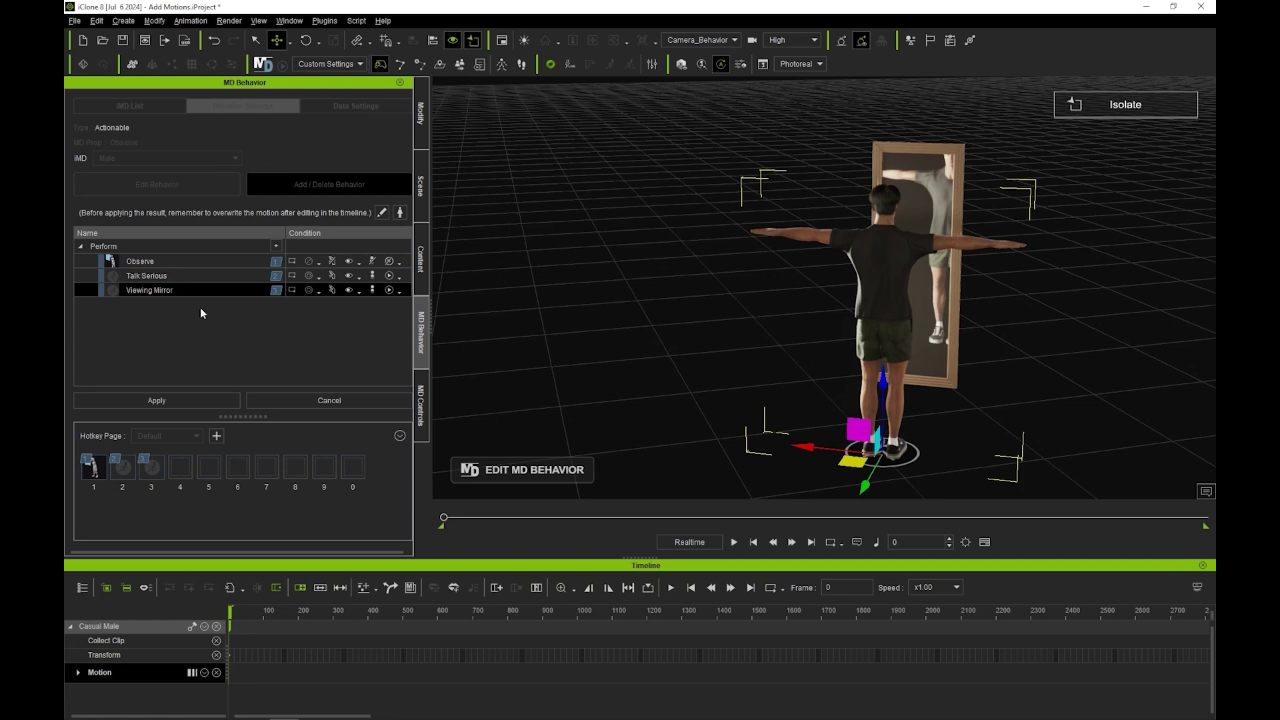
left_click(385, 215)
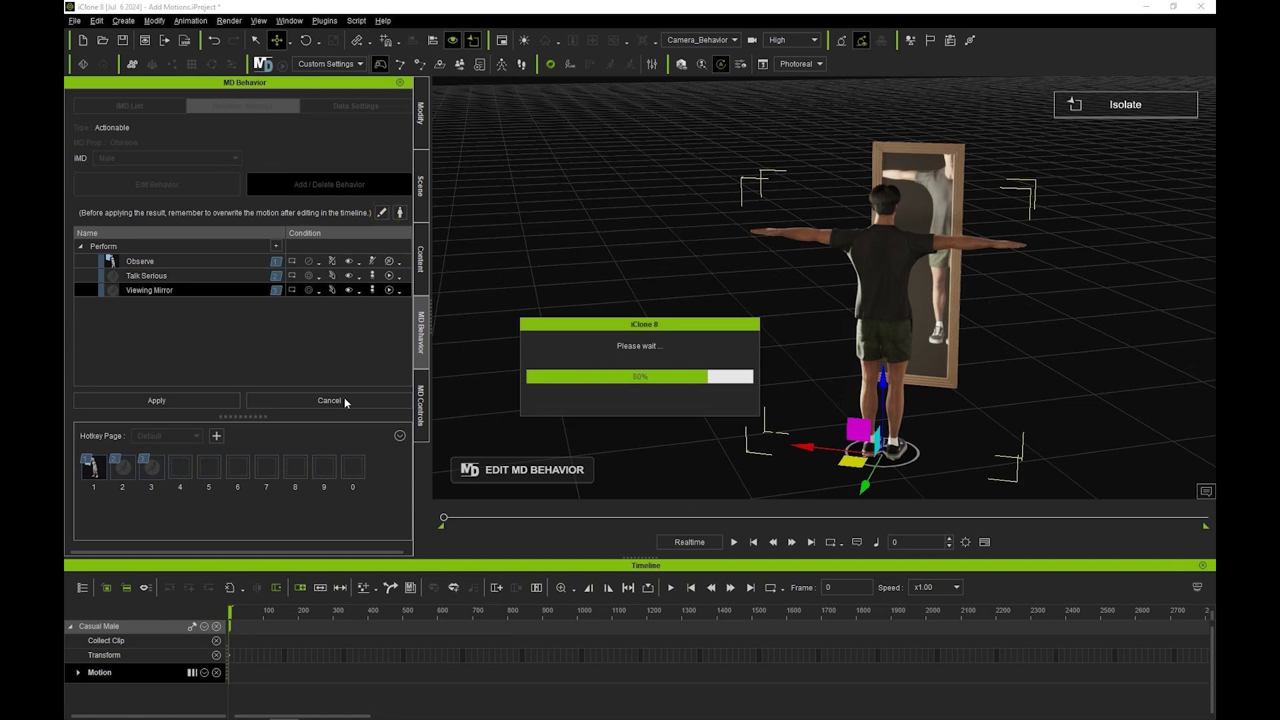
left_click_drag(237, 611, 564, 646)
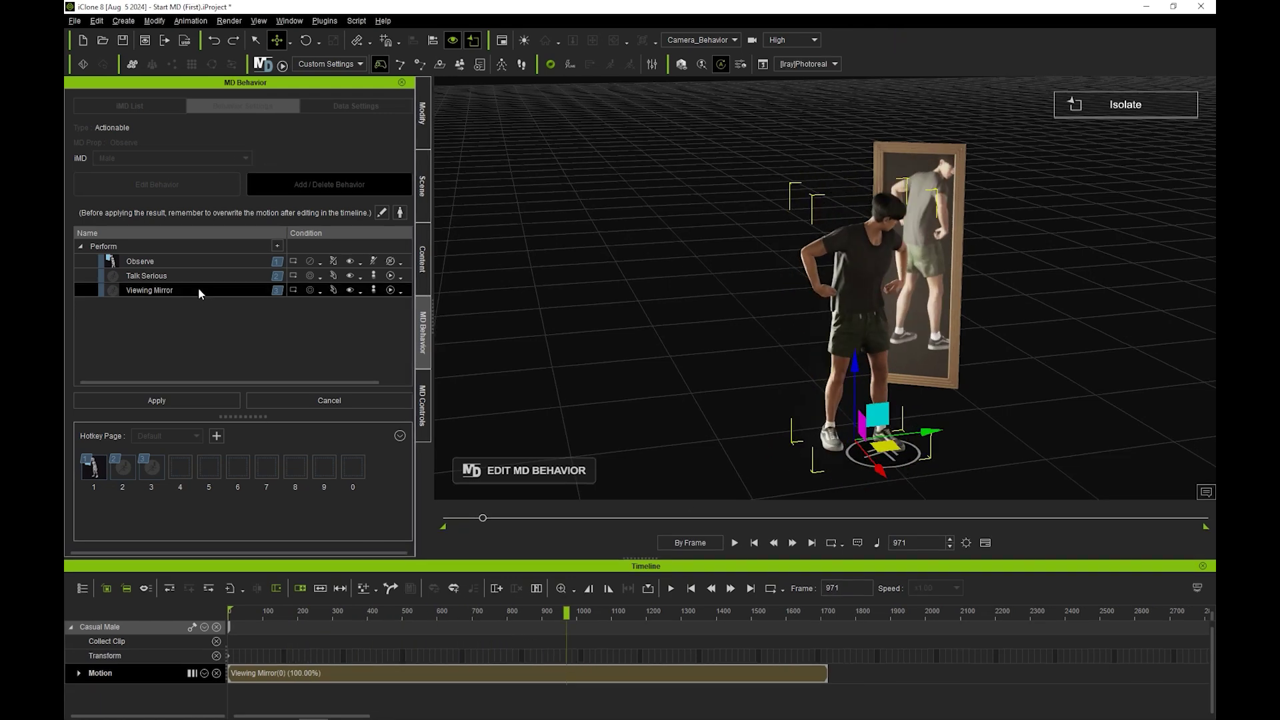
right_click(199, 293)
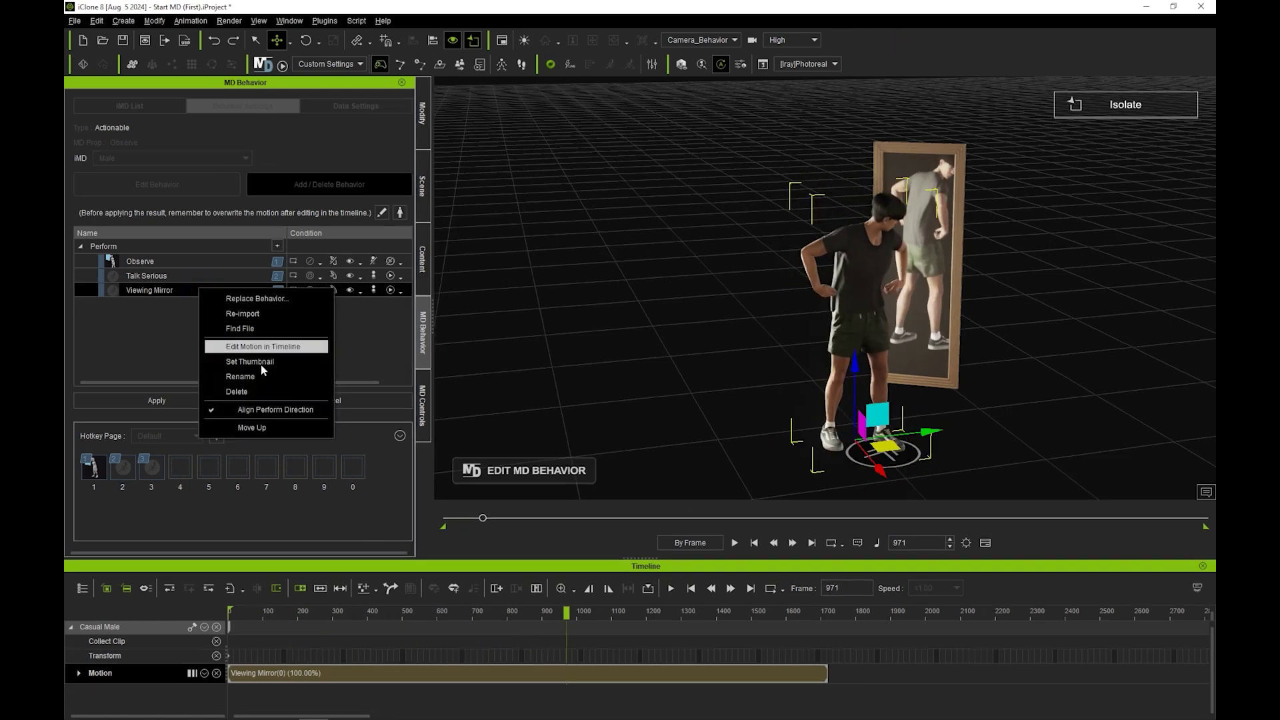
left_click(309, 389)
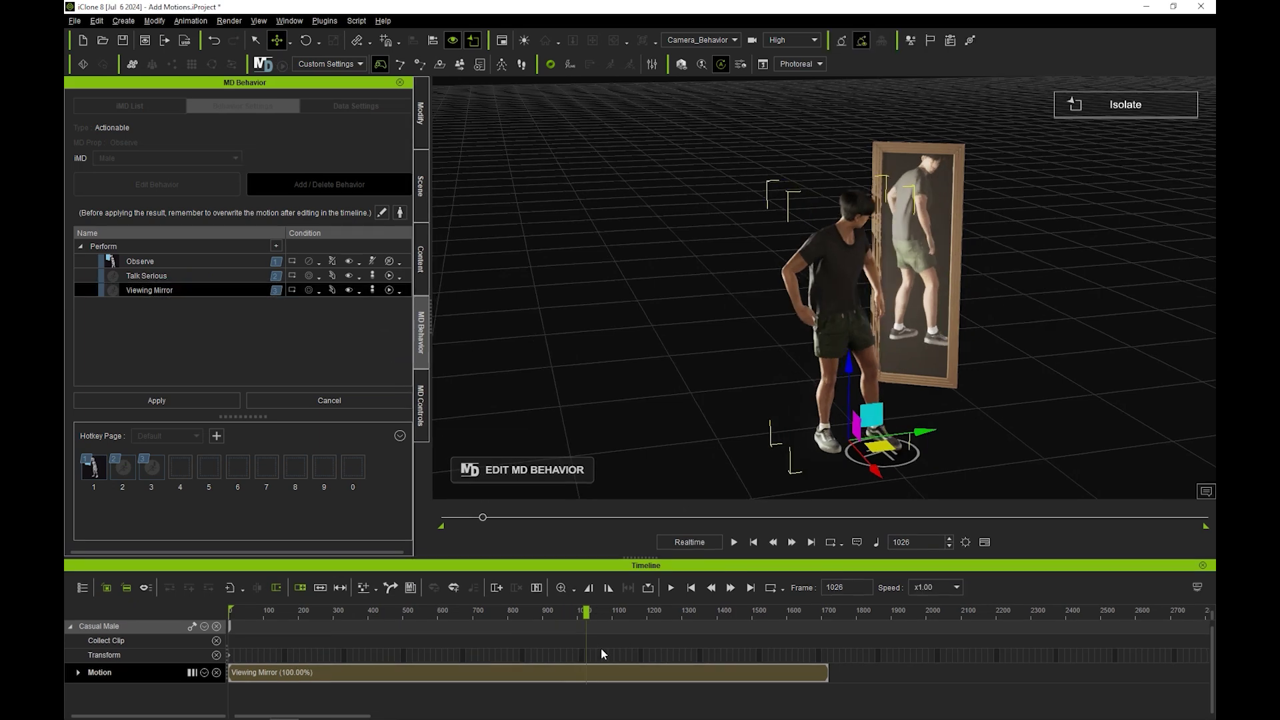
left_click_drag(602, 648, 241, 638)
key("Delete")
key("F3")
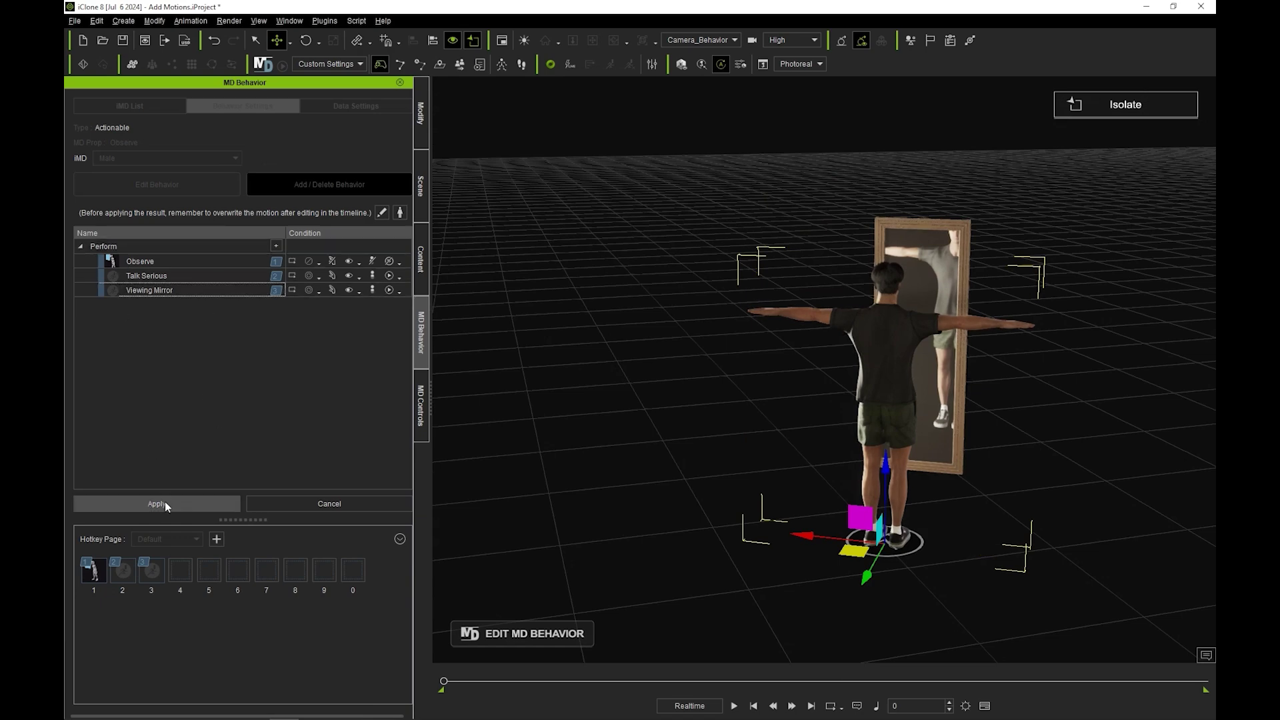
Apply the three mirror behaviors and start live Motion Director playback
left_click(198, 503)
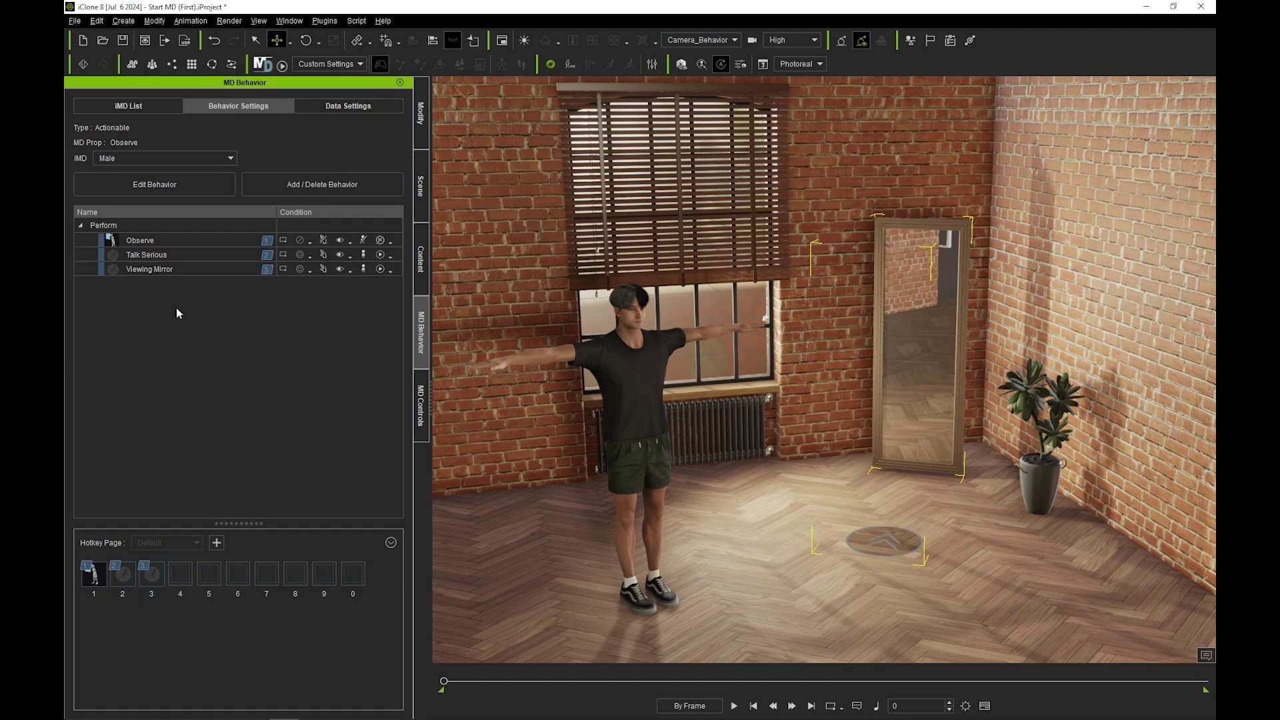
left_click(260, 66)
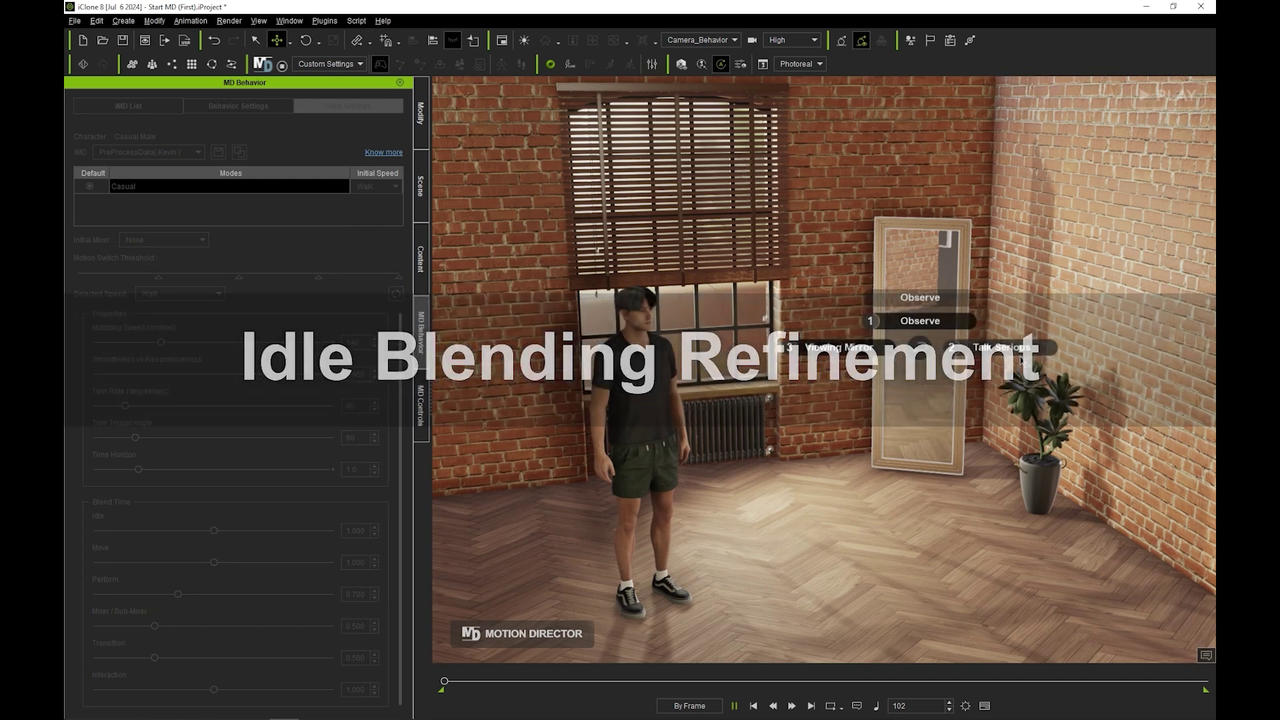
Trigger the mirror's Viewing Mirror action so the character walks over to it
left_click(889, 347)
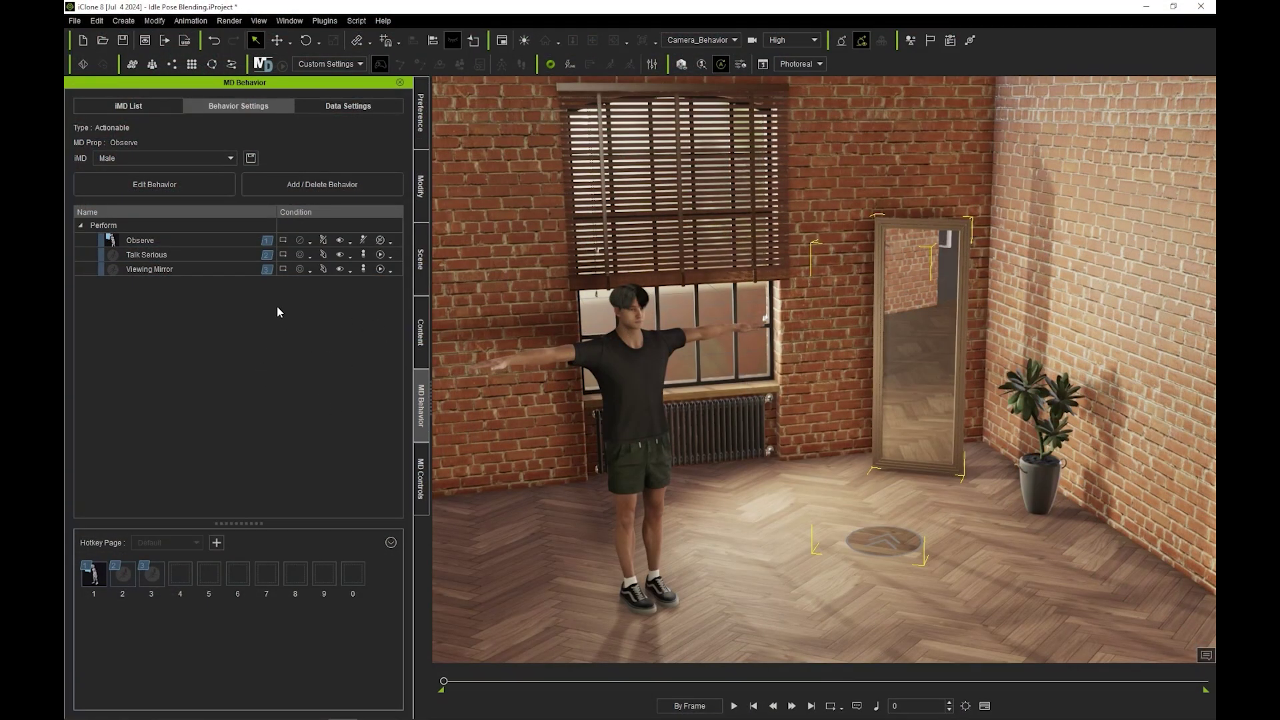
Load Casual Male's Viewing Mirror motion into the timeline and shift it to start near frame 200
left_click(376, 186)
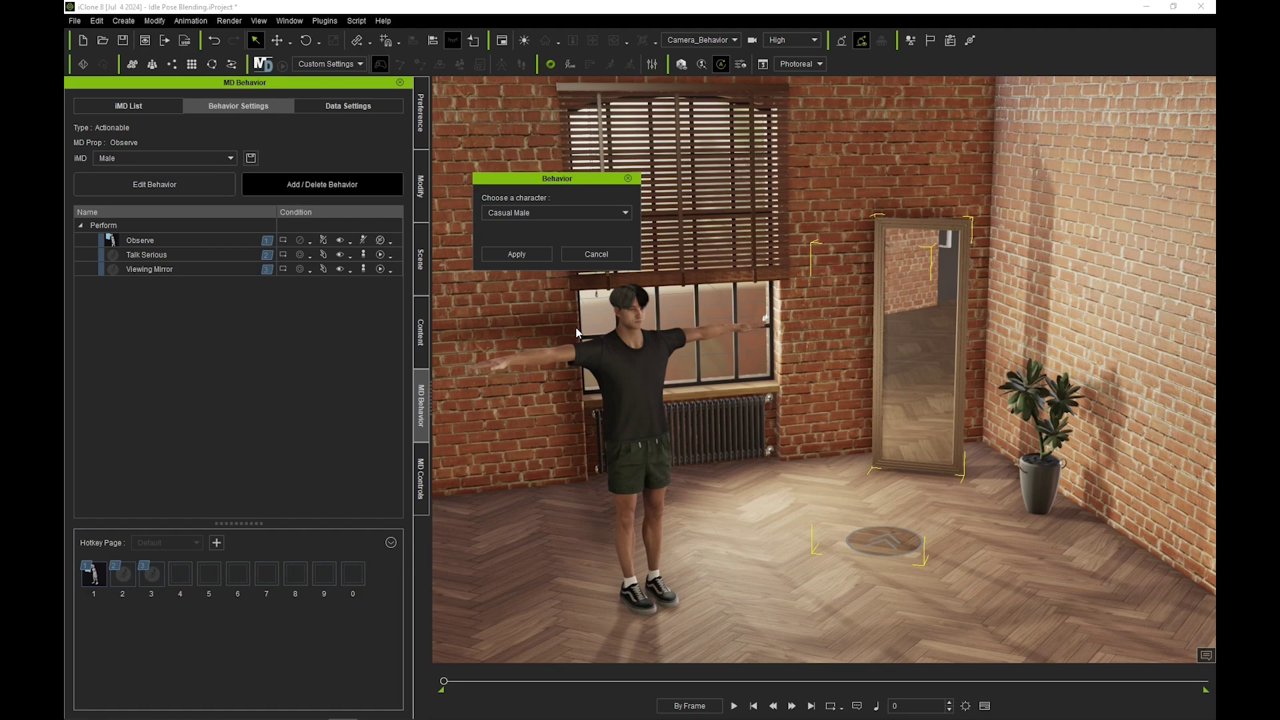
left_click(544, 258)
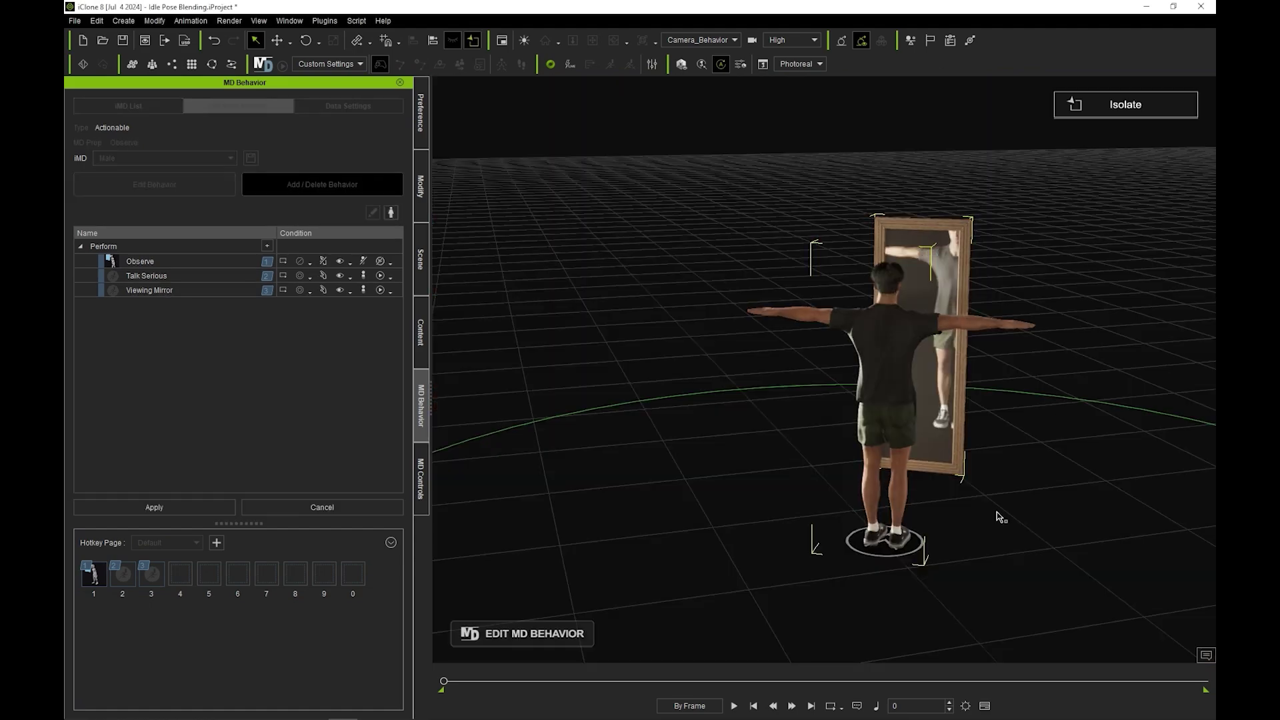
left_click(165, 293)
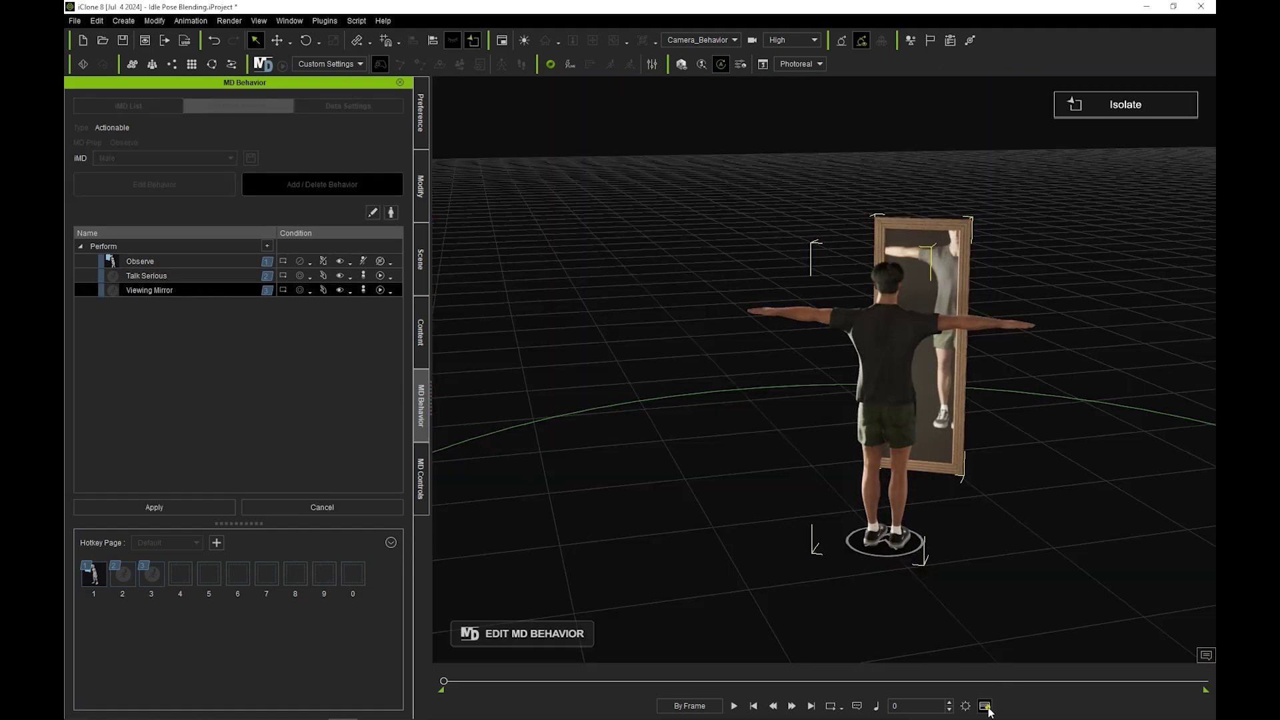
left_click(985, 705)
left_click(374, 214)
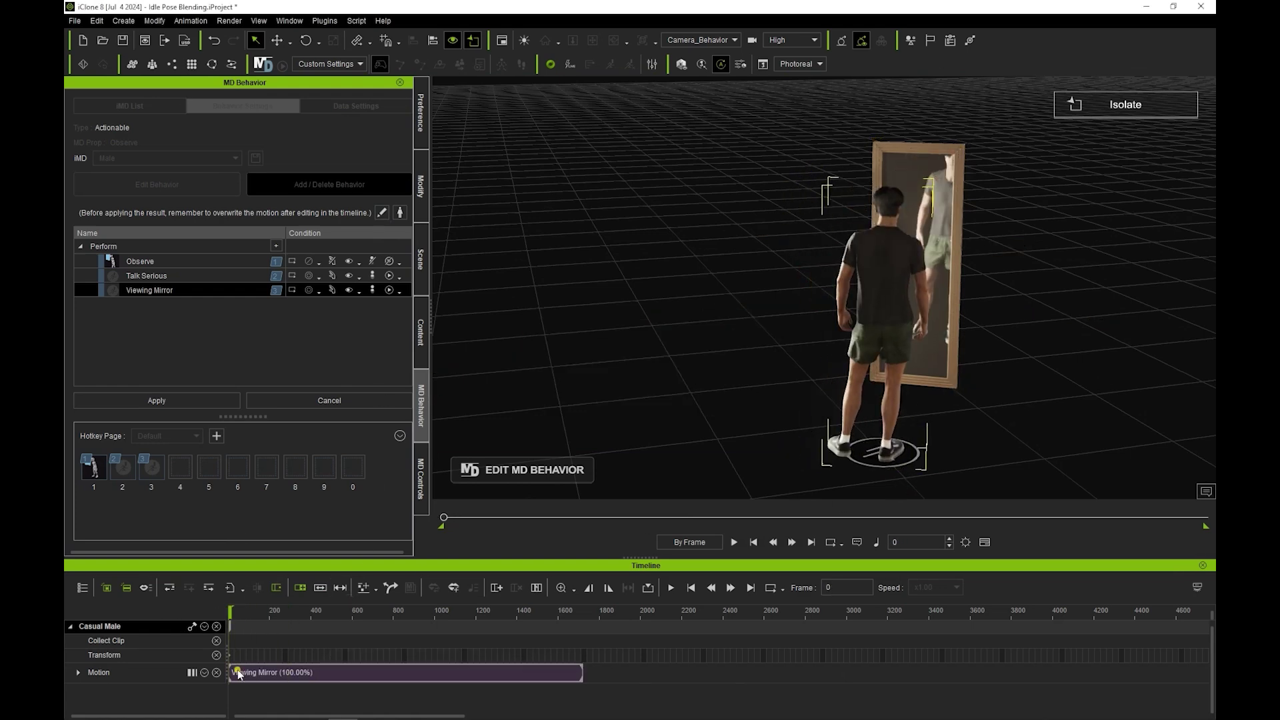
left_click_drag(238, 675, 280, 675)
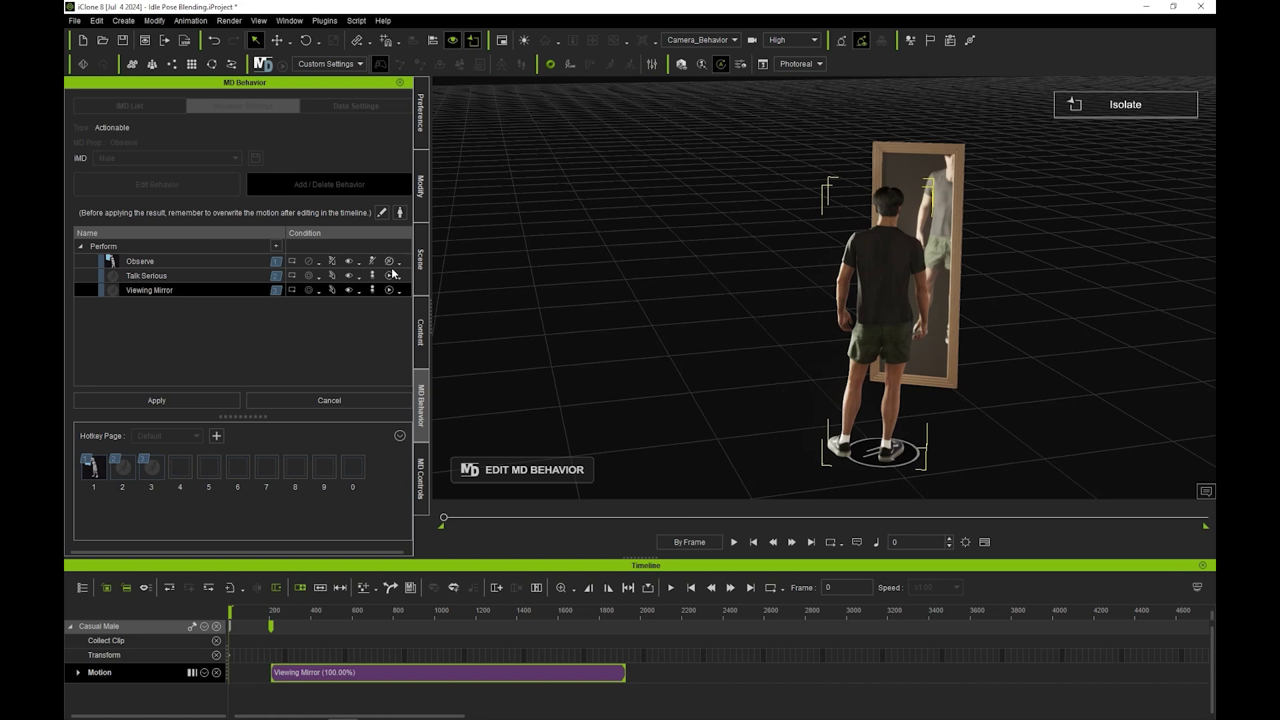
Insert a Casual-mode idle motion ahead of the Viewing Mirror clip
left_click(399, 213)
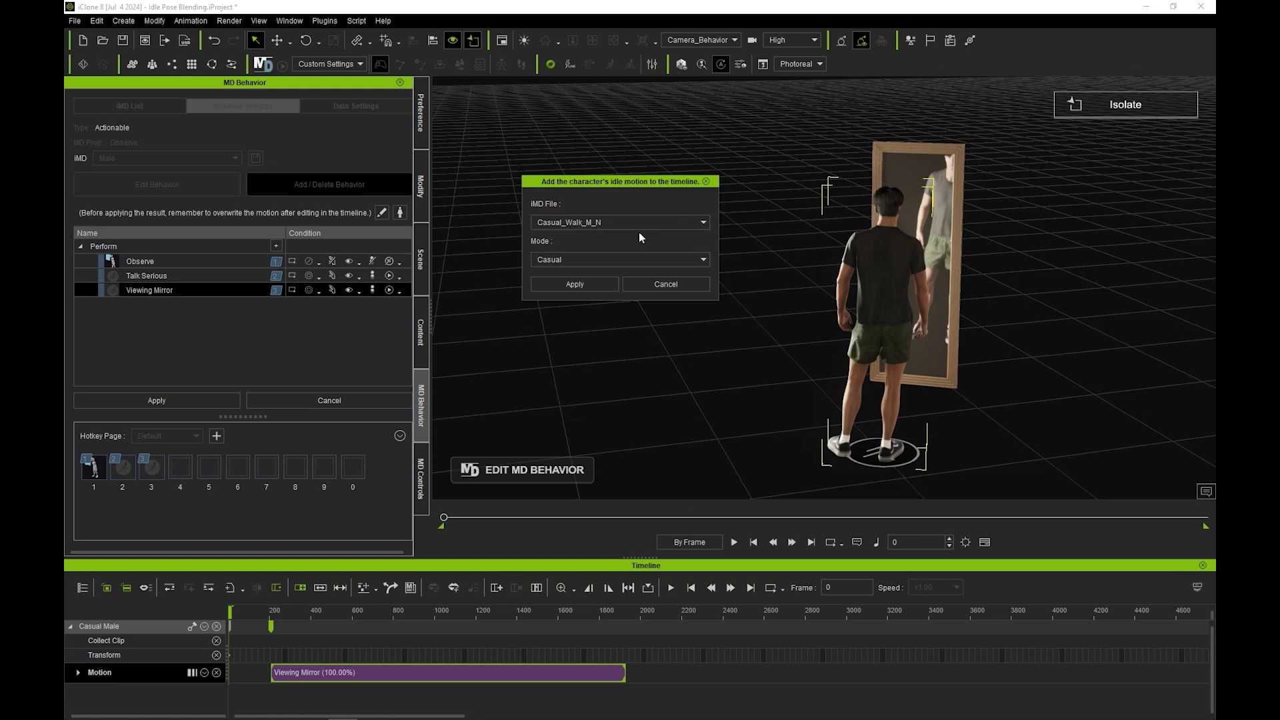
left_click(619, 258)
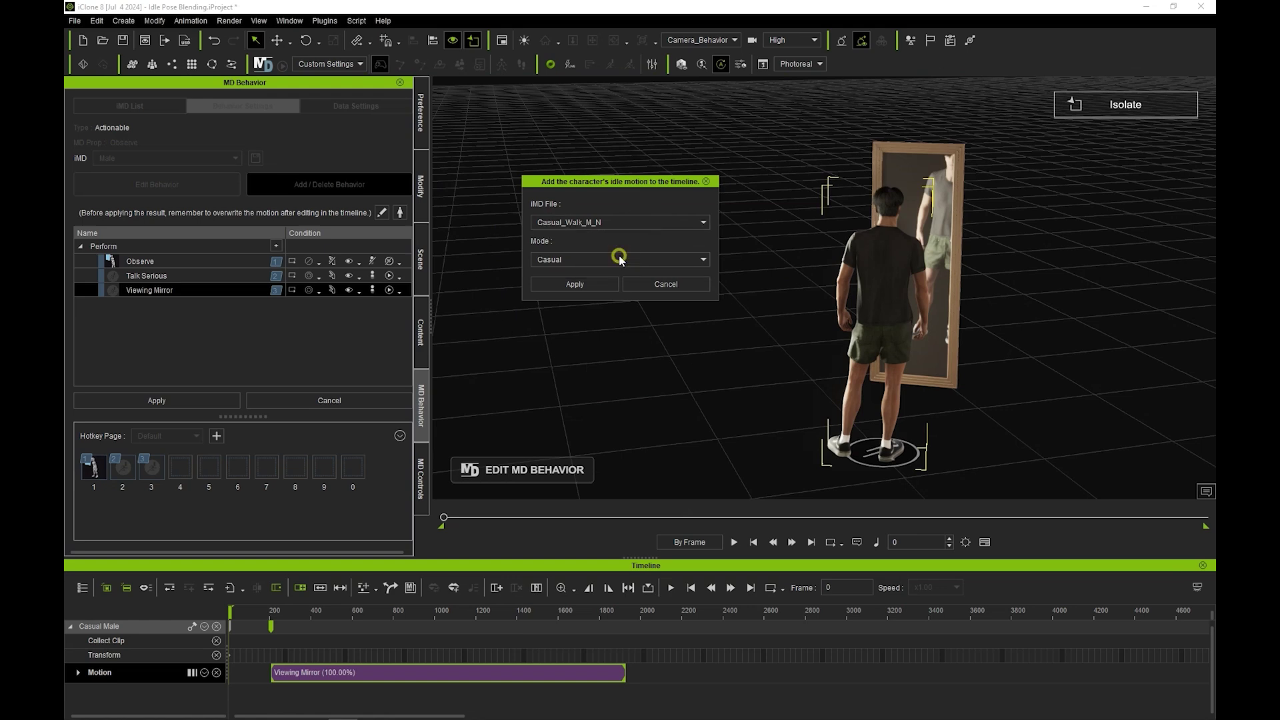
left_click(576, 286)
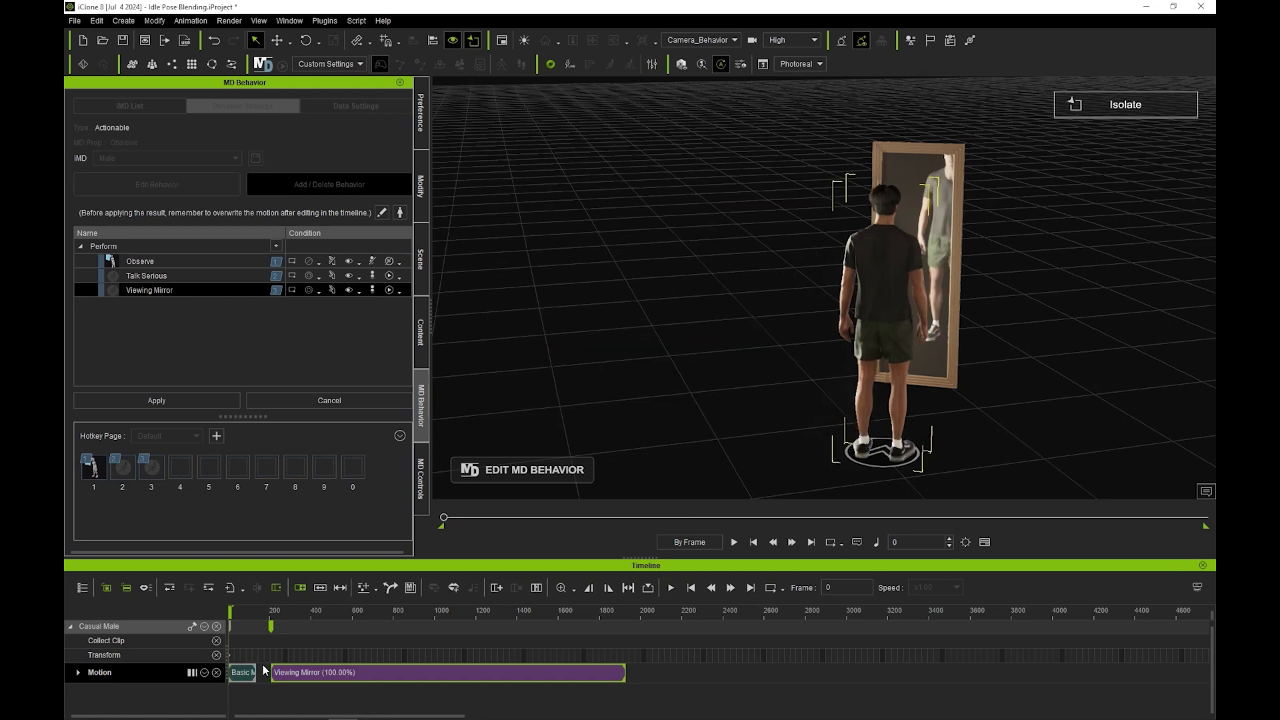
Slide the Viewing Mirror clip left to frame 134, right after the idle clip
scroll(267, 675, "up", 3)
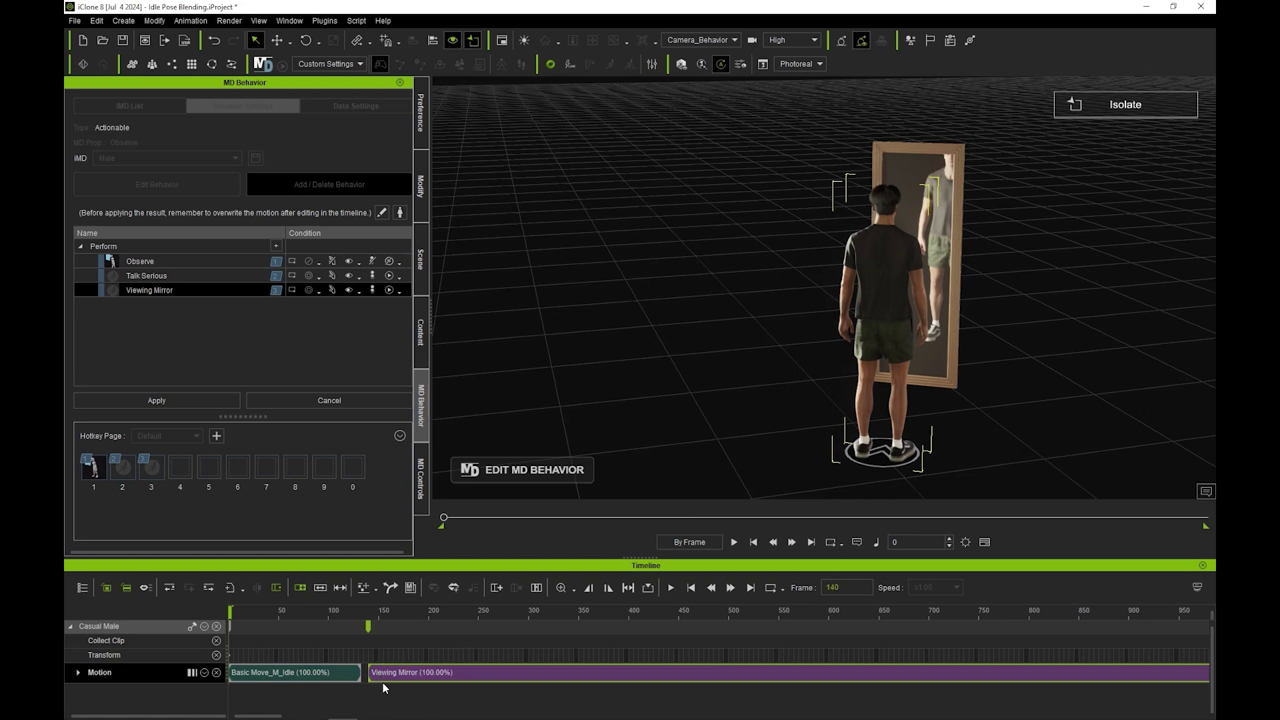
left_click_drag(384, 683, 377, 683)
left_click(363, 628)
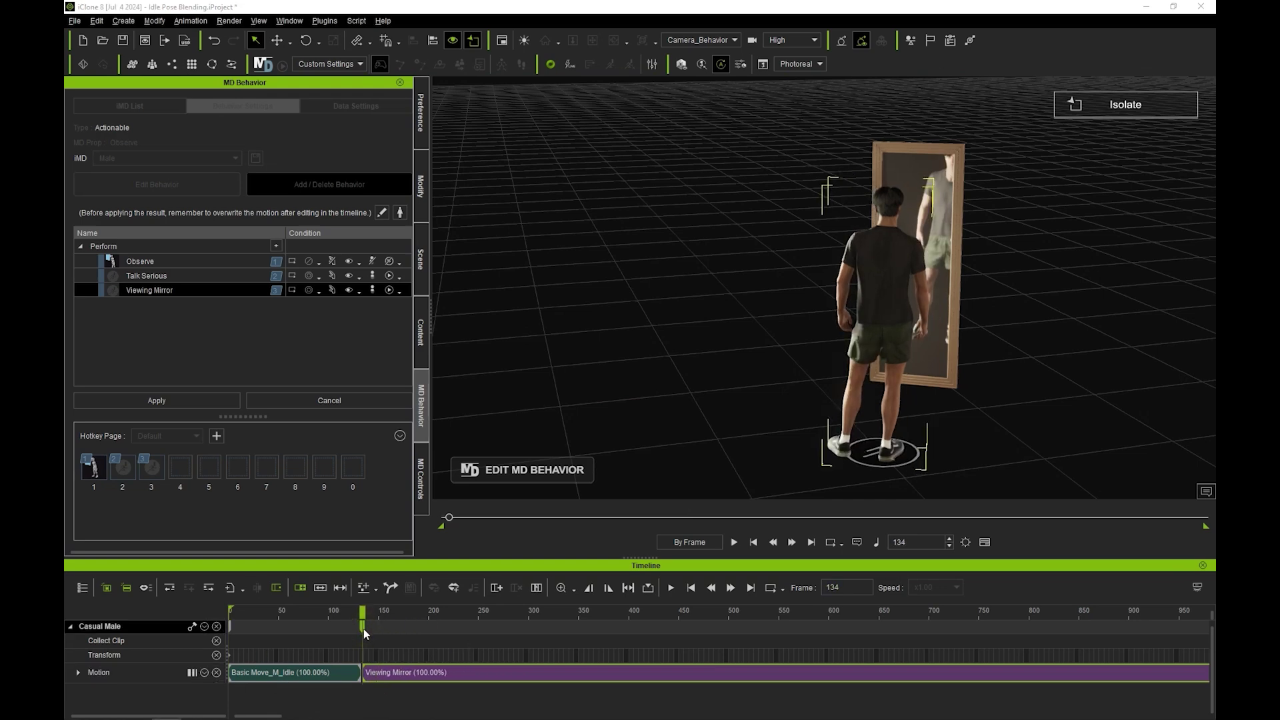
mouse_move(360, 613)
left_mouse_down()
mouse_move(372, 611)
mouse_move(358, 611)
left_mouse_up()
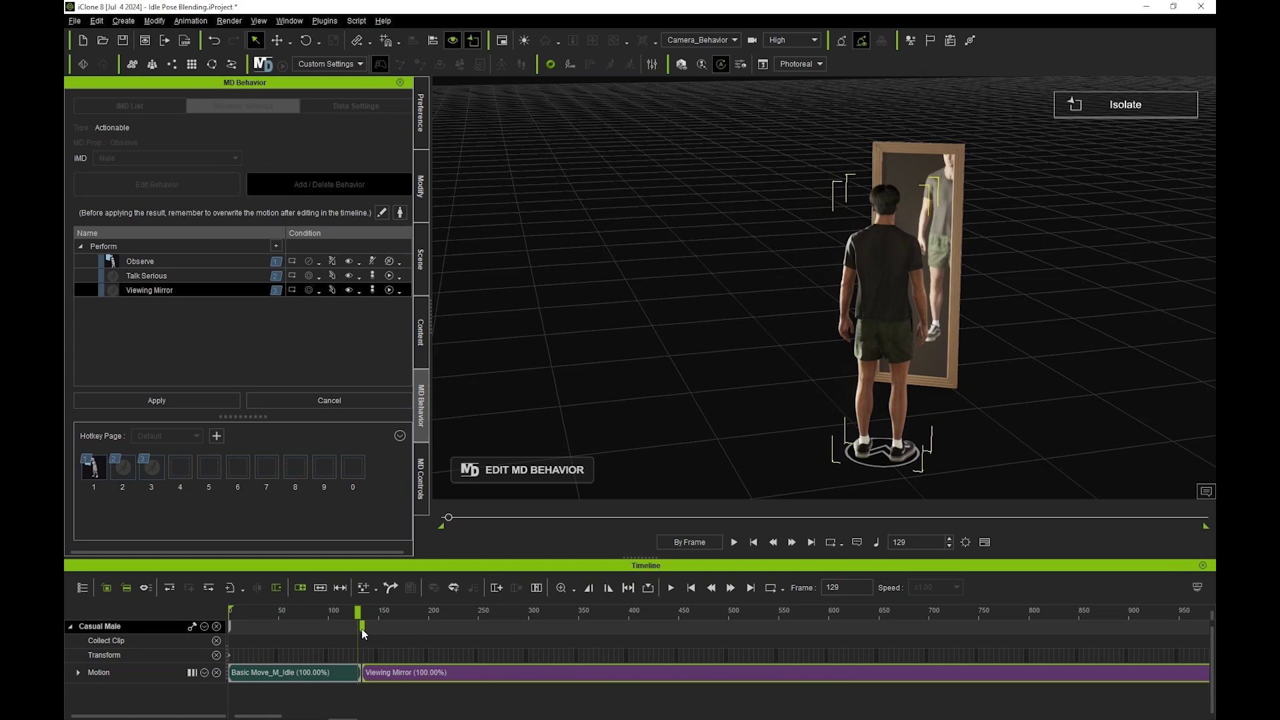
left_click_drag(358, 615, 363, 615)
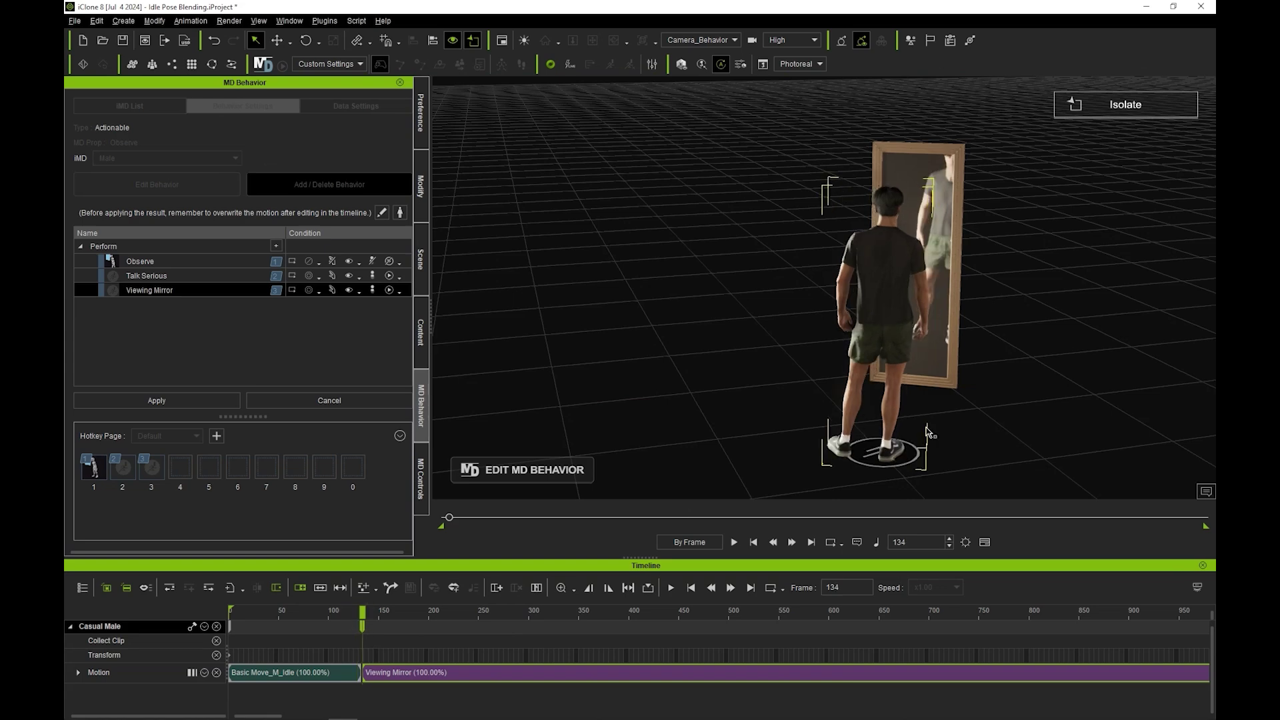
Align the Viewing Mirror clip on the Right Foot and zoom in on the transition
right_click(374, 675)
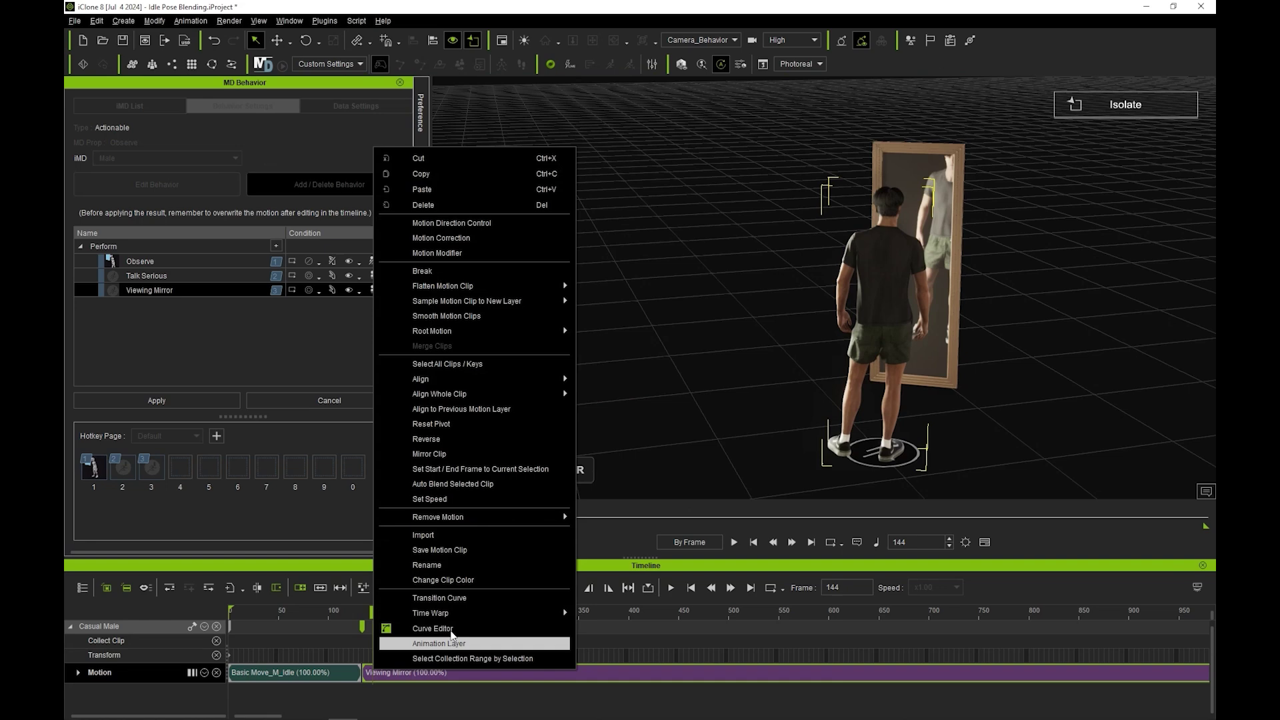
mouse_move(434, 385)
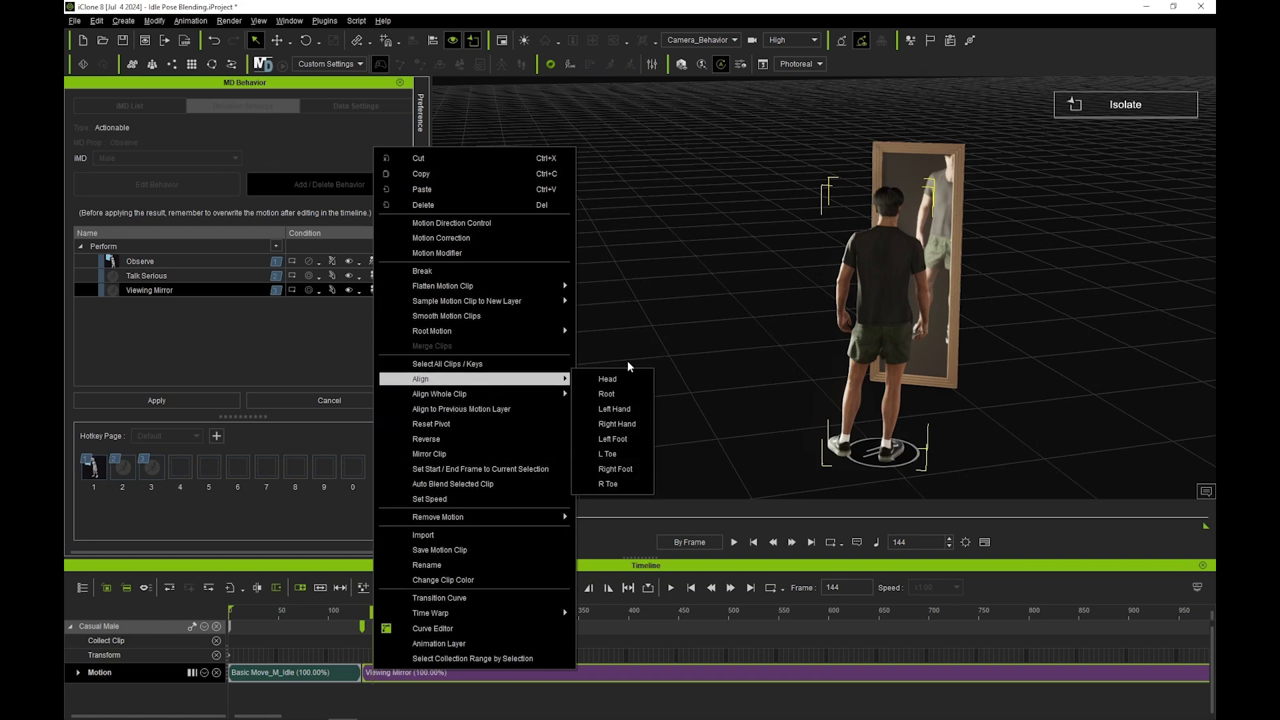
left_click(640, 470)
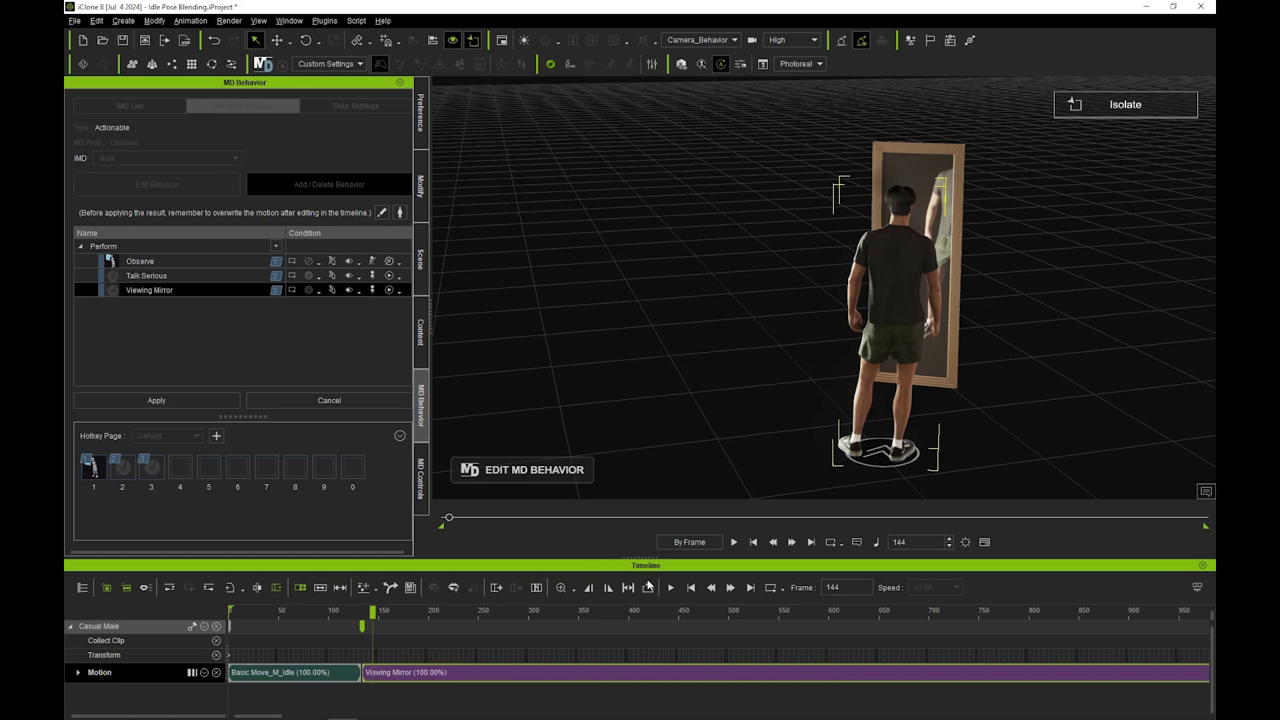
left_click_drag(376, 607, 353, 610)
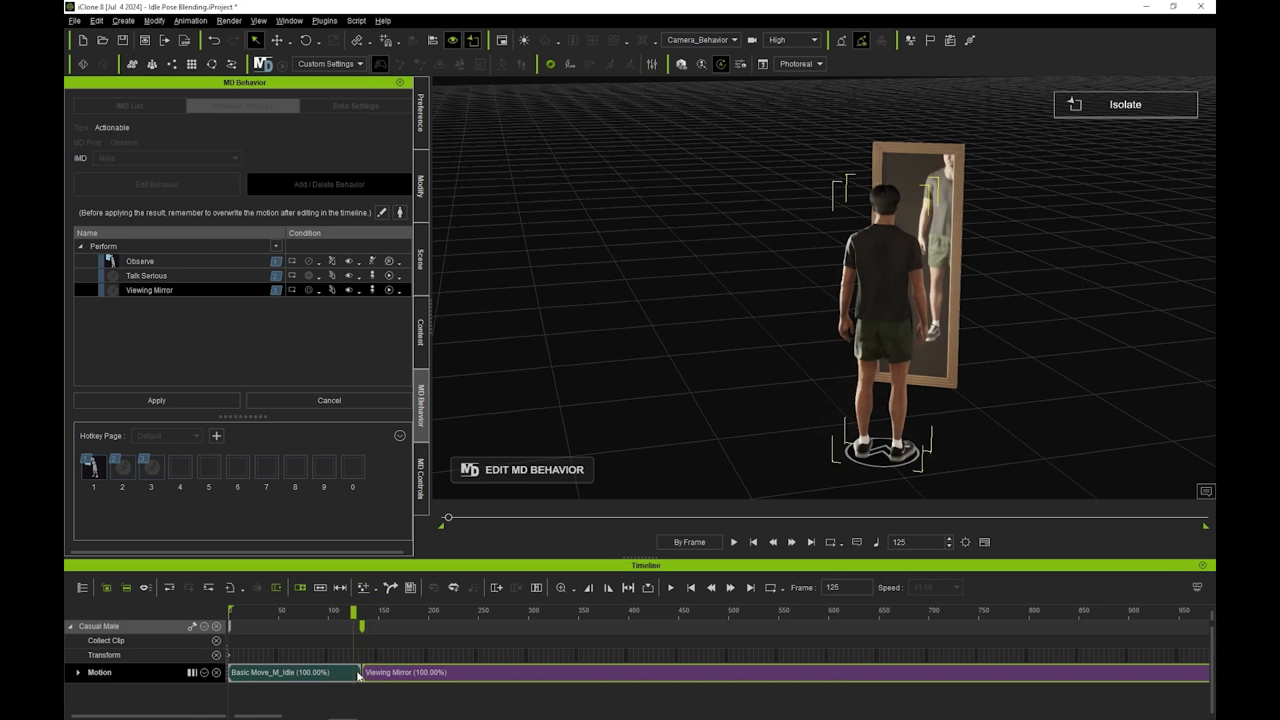
scroll(466, 662, "up", 5)
left_click_drag(402, 680, 446, 681)
Open Edit Motion Layer for the character and select the right foot IK effector
left_click(422, 190)
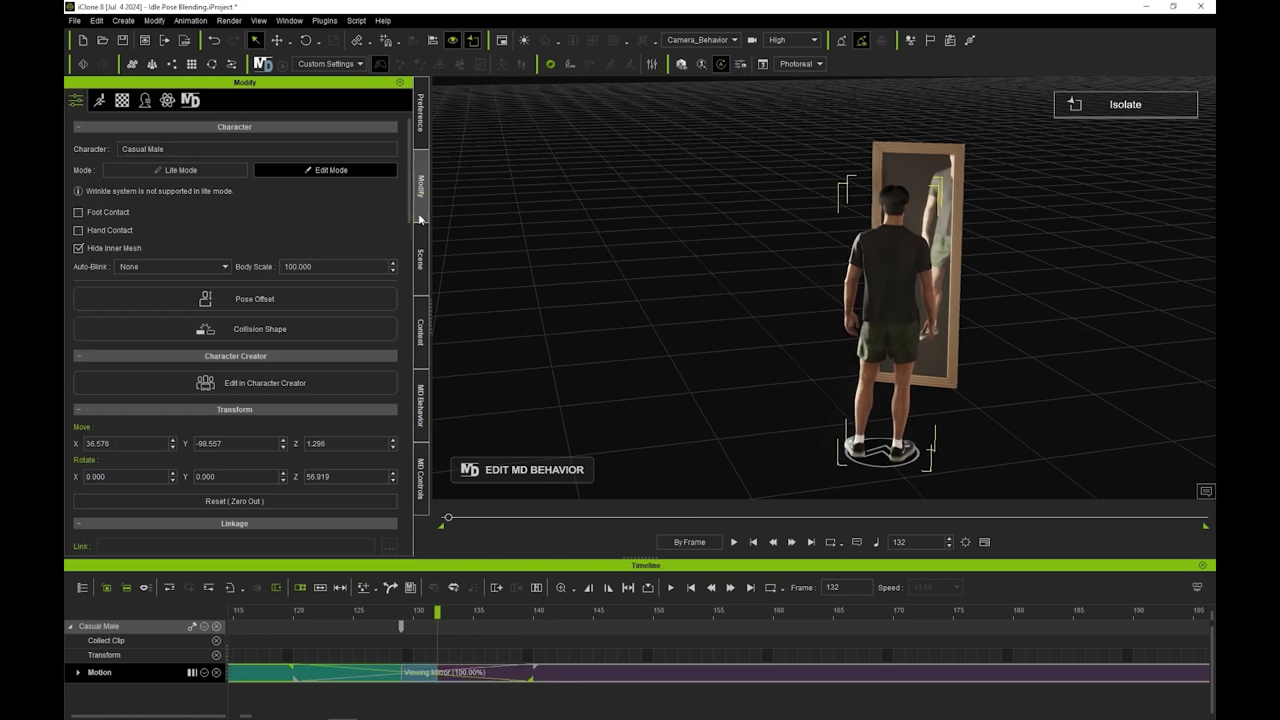
left_click(99, 100)
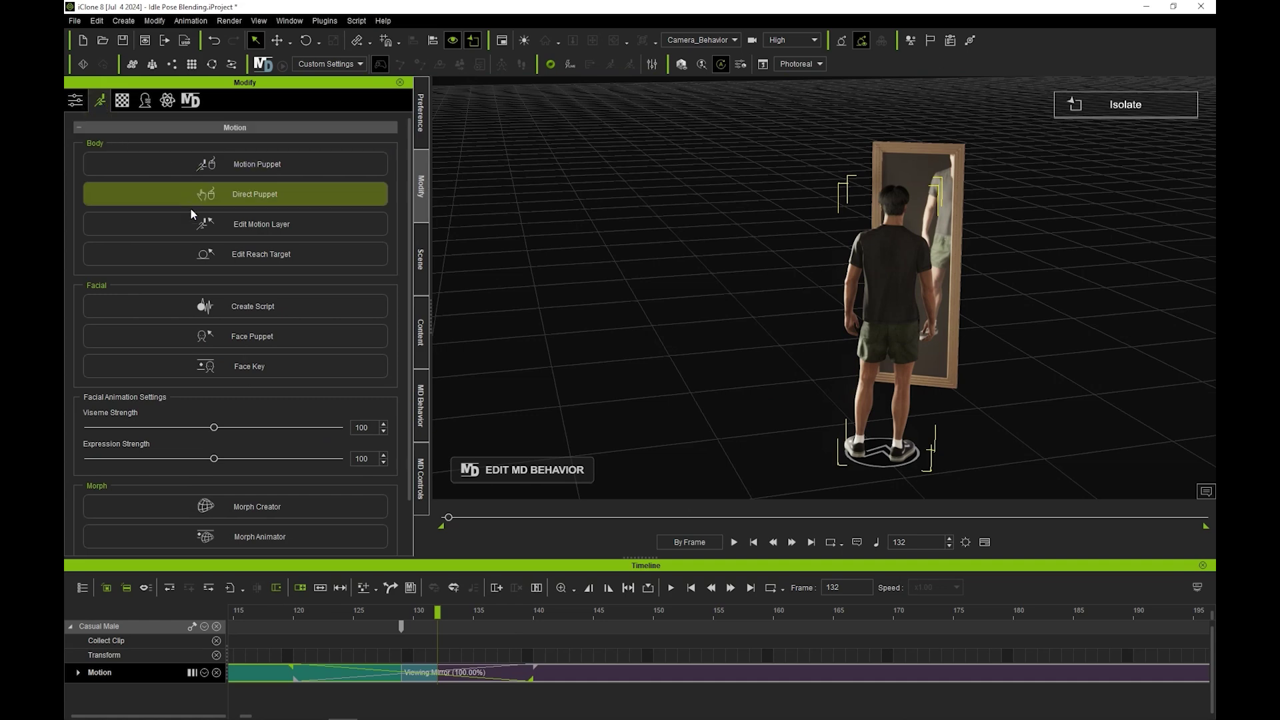
left_click(274, 228)
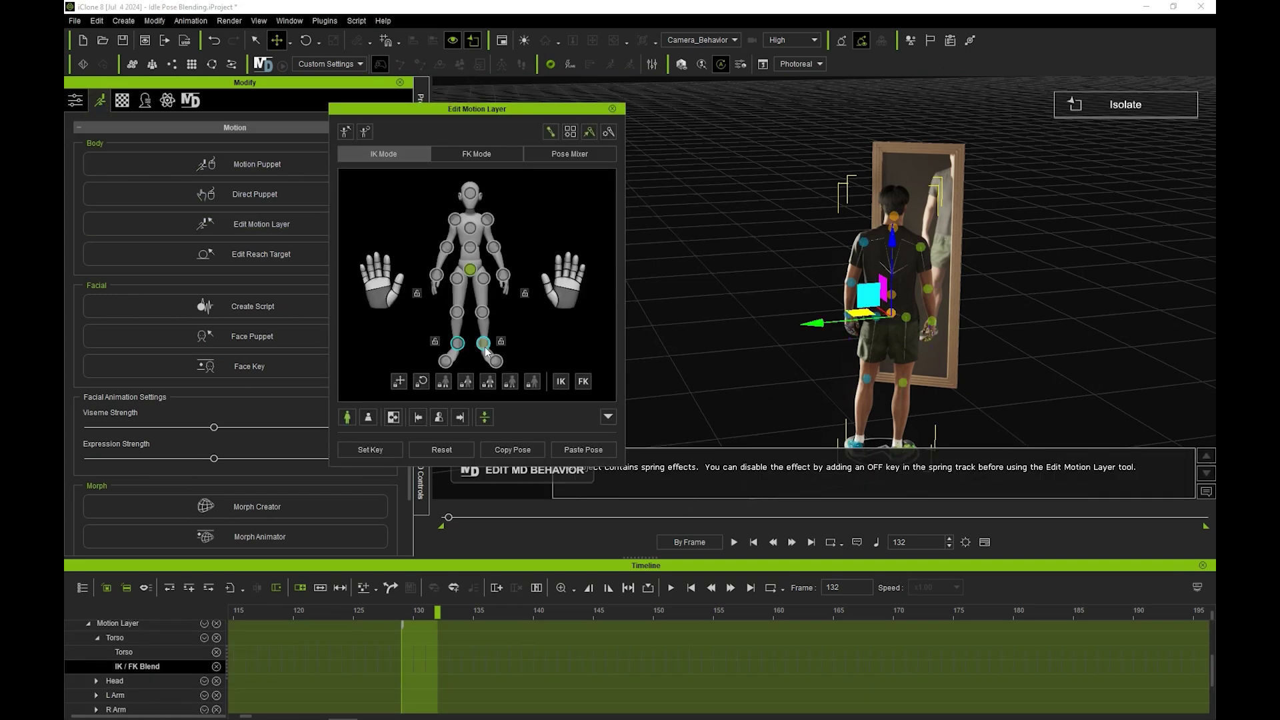
left_click(899, 459)
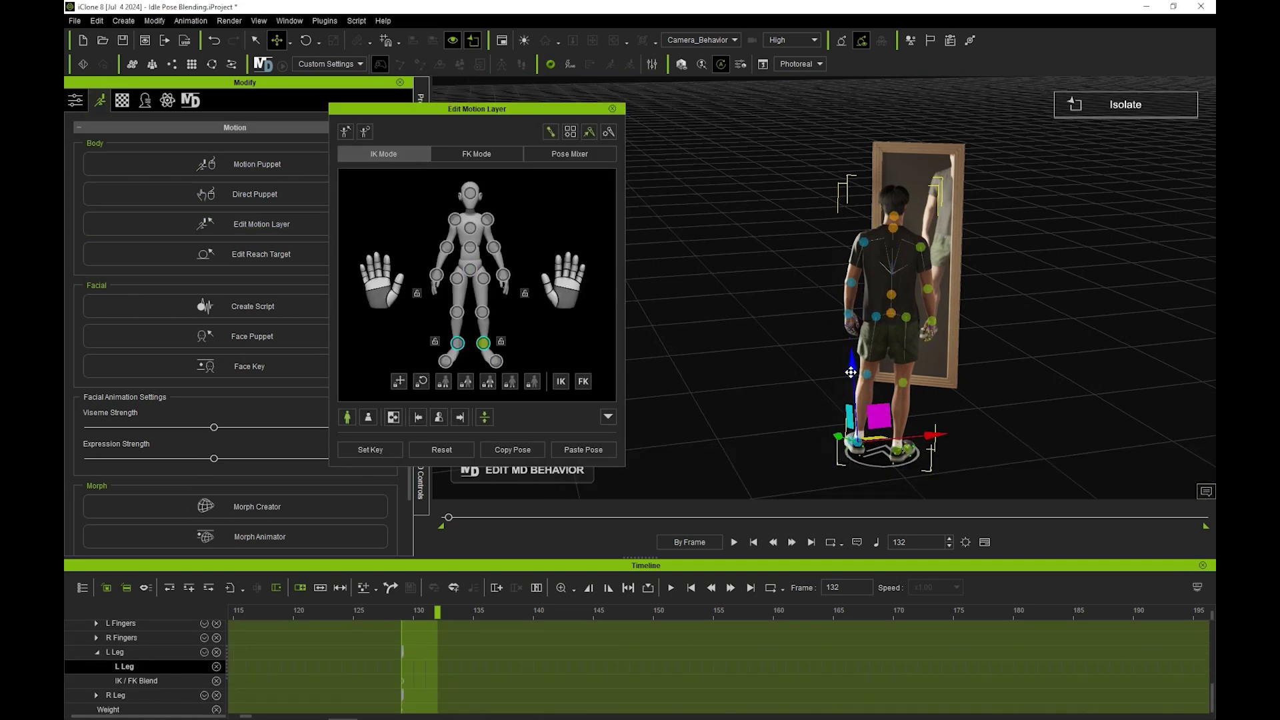
Scrub the frames and play back the idle-to-Viewing Mirror blend
scroll(442, 669, "down", 1)
scroll(442, 668, "up", 3)
left_click_drag(436, 612, 953, 612)
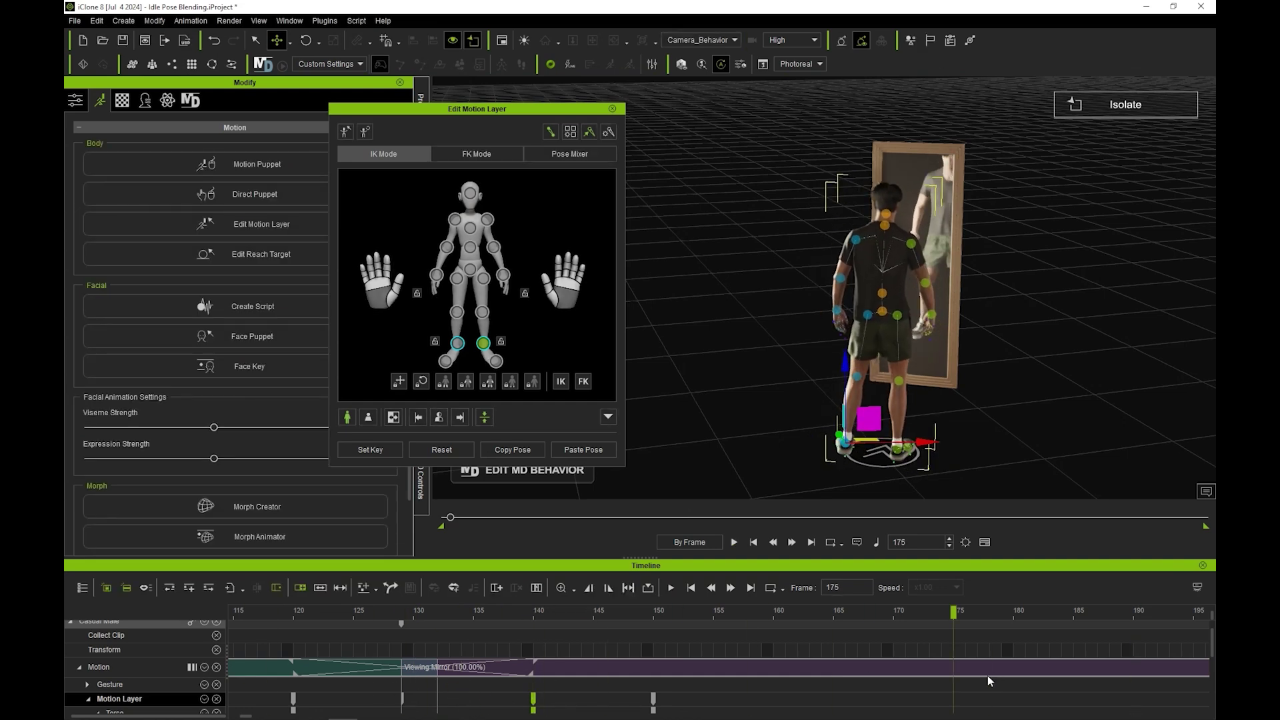
scroll(764, 699, "down", 5)
key("space")
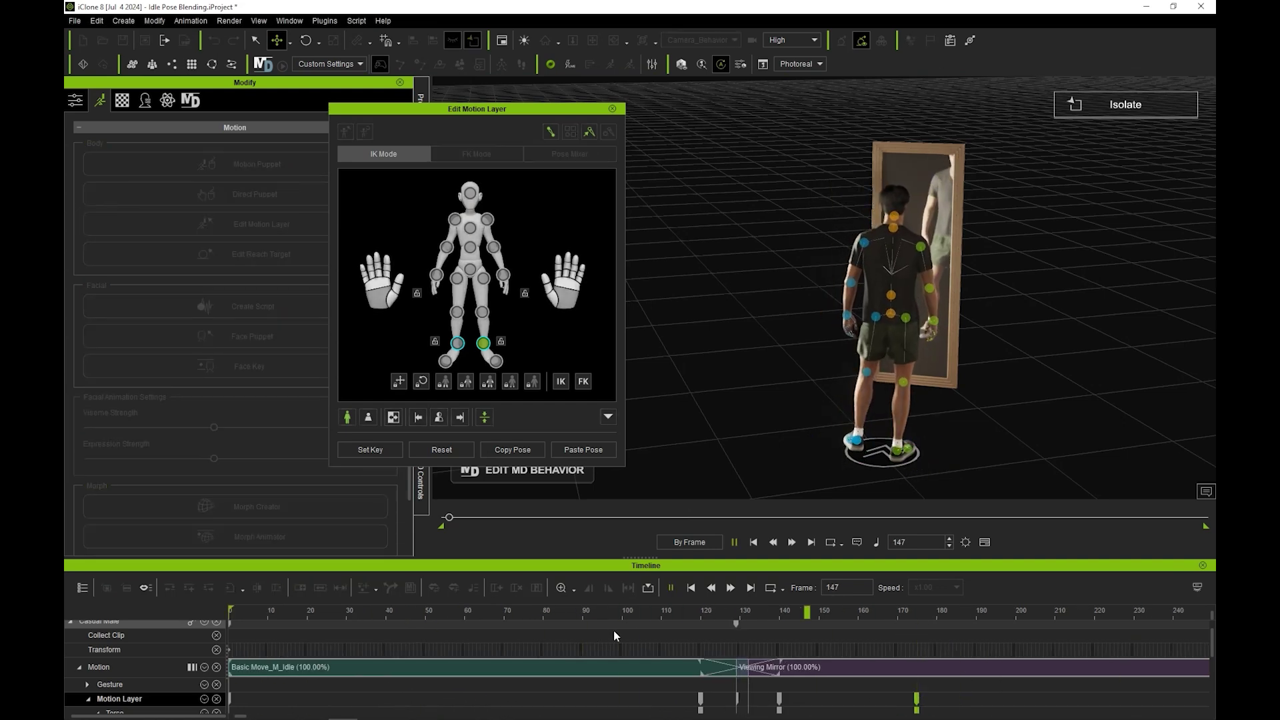
left_click(689, 613)
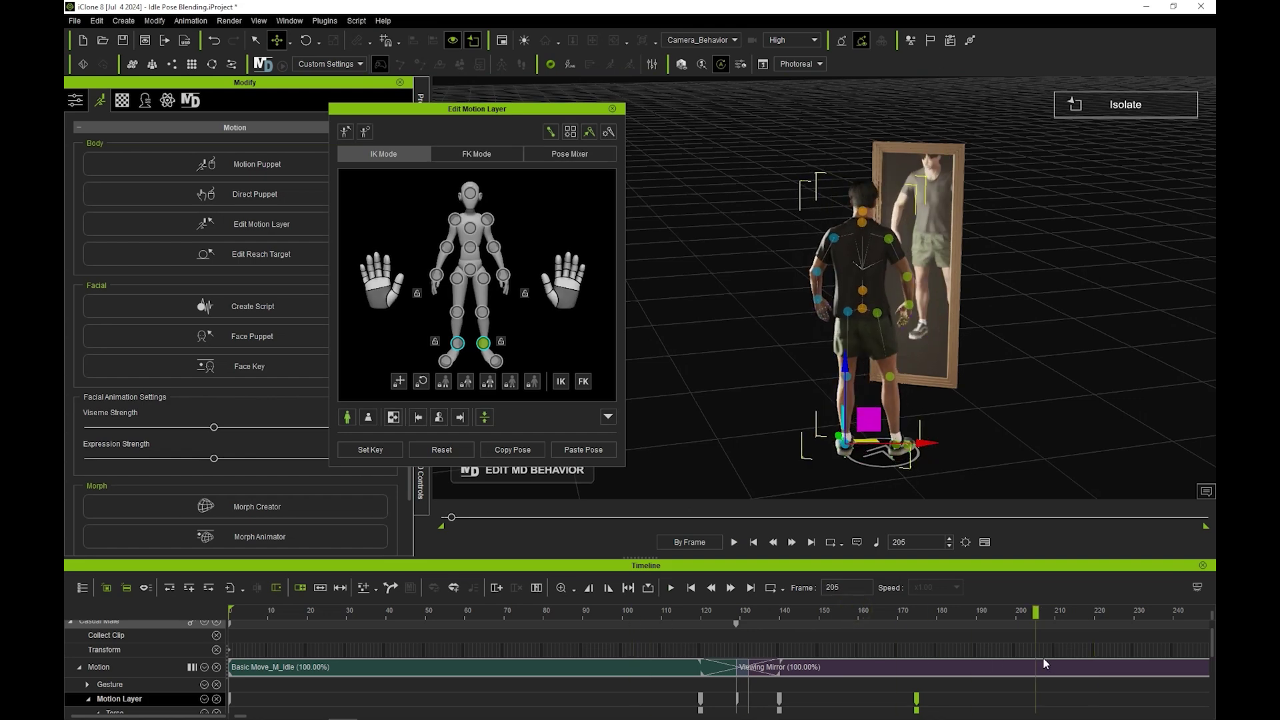
Close Edit Motion Layer and add a Basic Move_M_Idle clip after Viewing Mirror
left_click(612, 109)
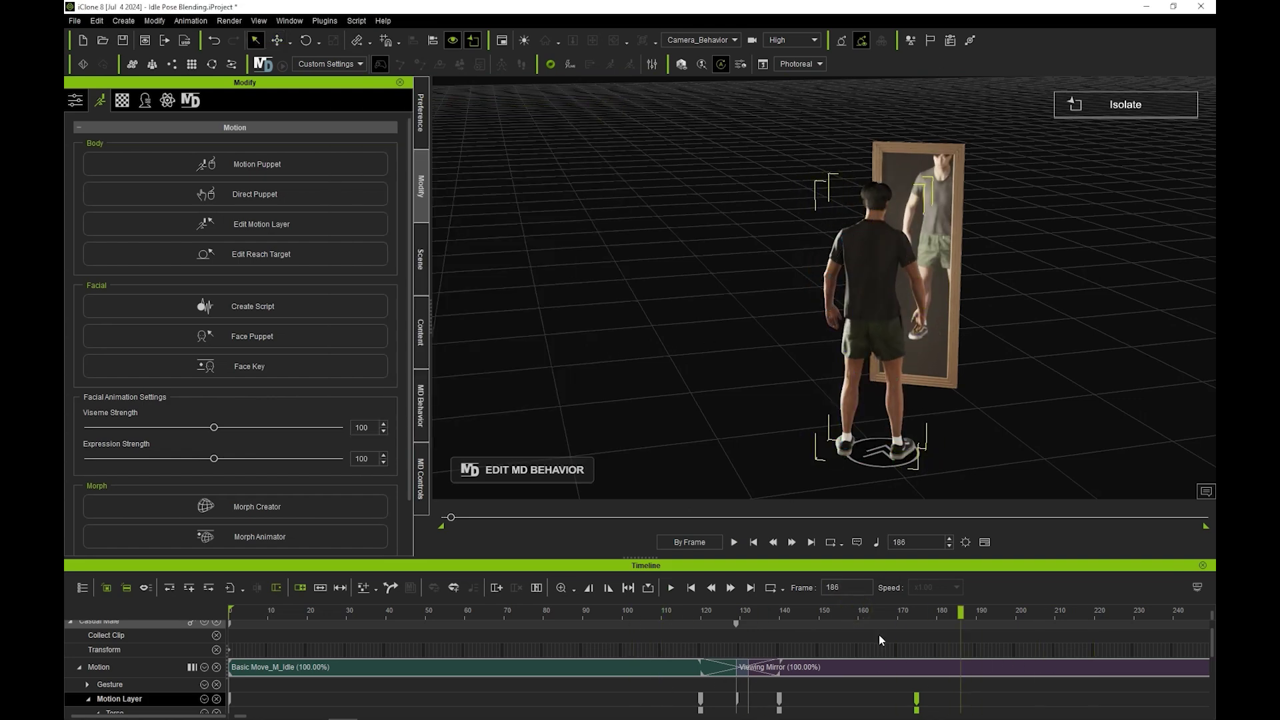
scroll(879, 637, "down", 3)
scroll(879, 635, "down", 4)
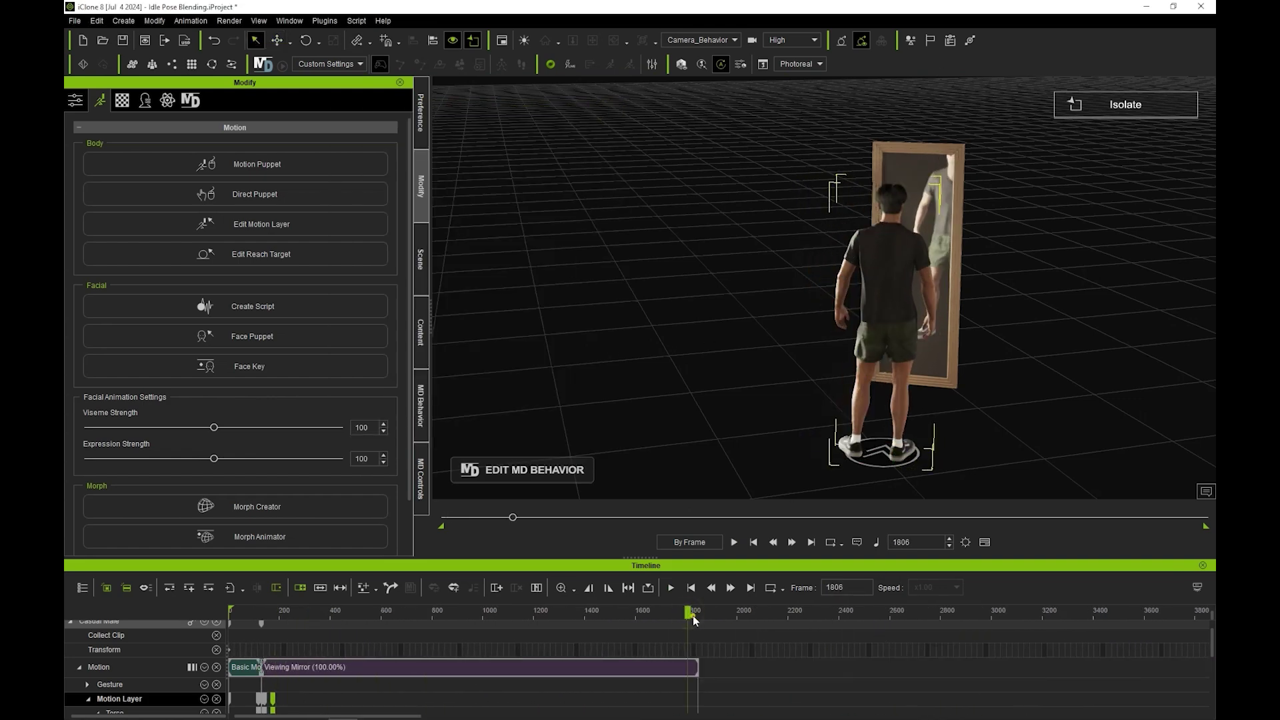
left_click_drag(694, 614, 702, 615)
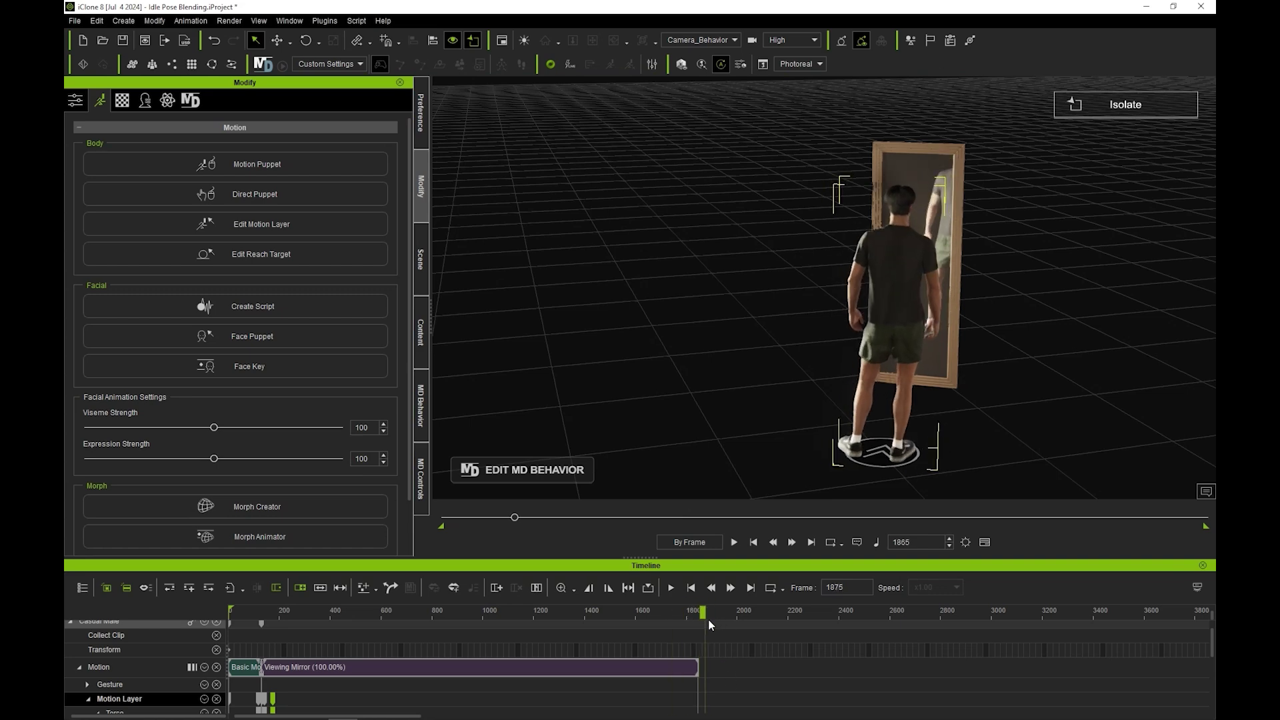
left_click(421, 406)
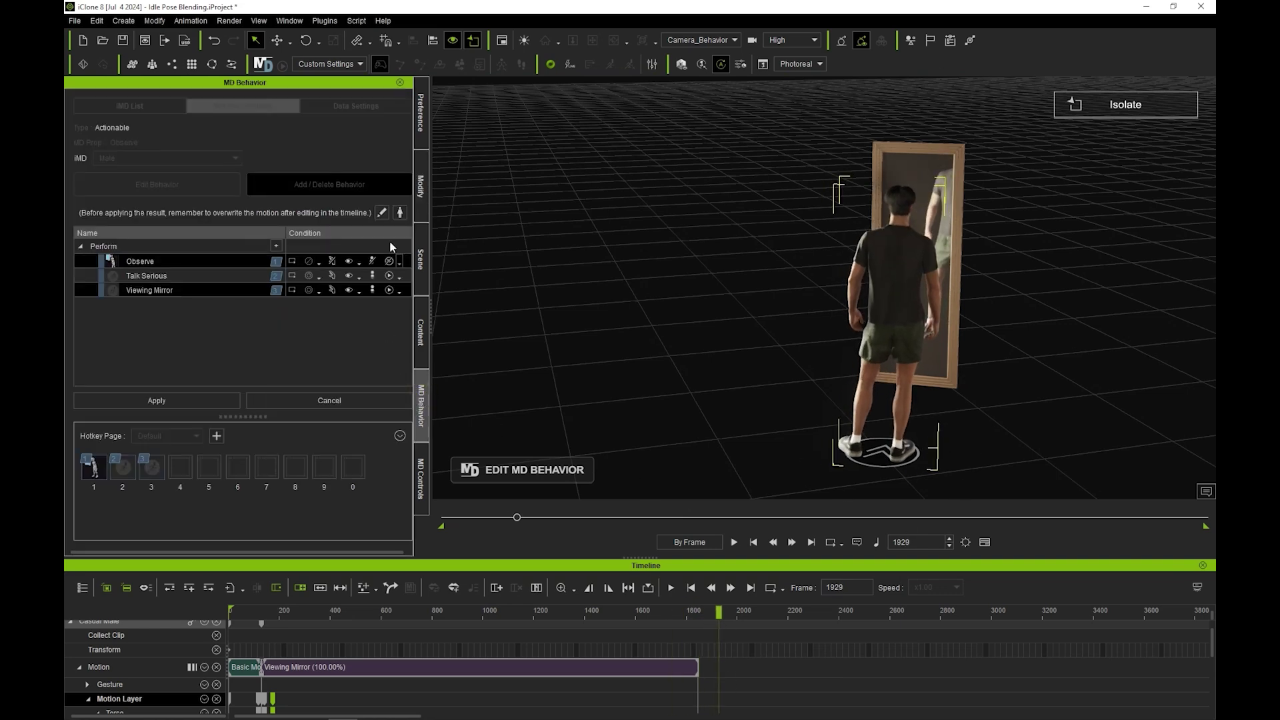
left_click(401, 213)
left_click(603, 282)
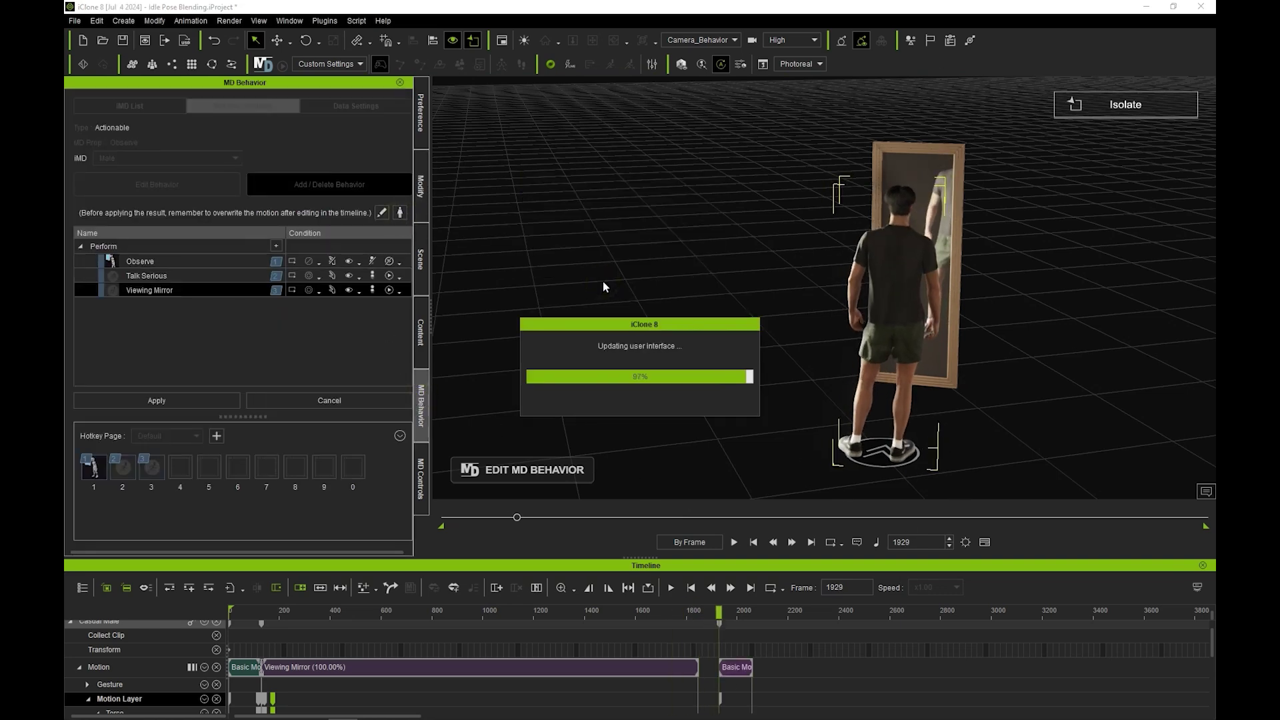
Check the transition into the new idle clip and play back the idle–mirror–idle motion
left_click(713, 664)
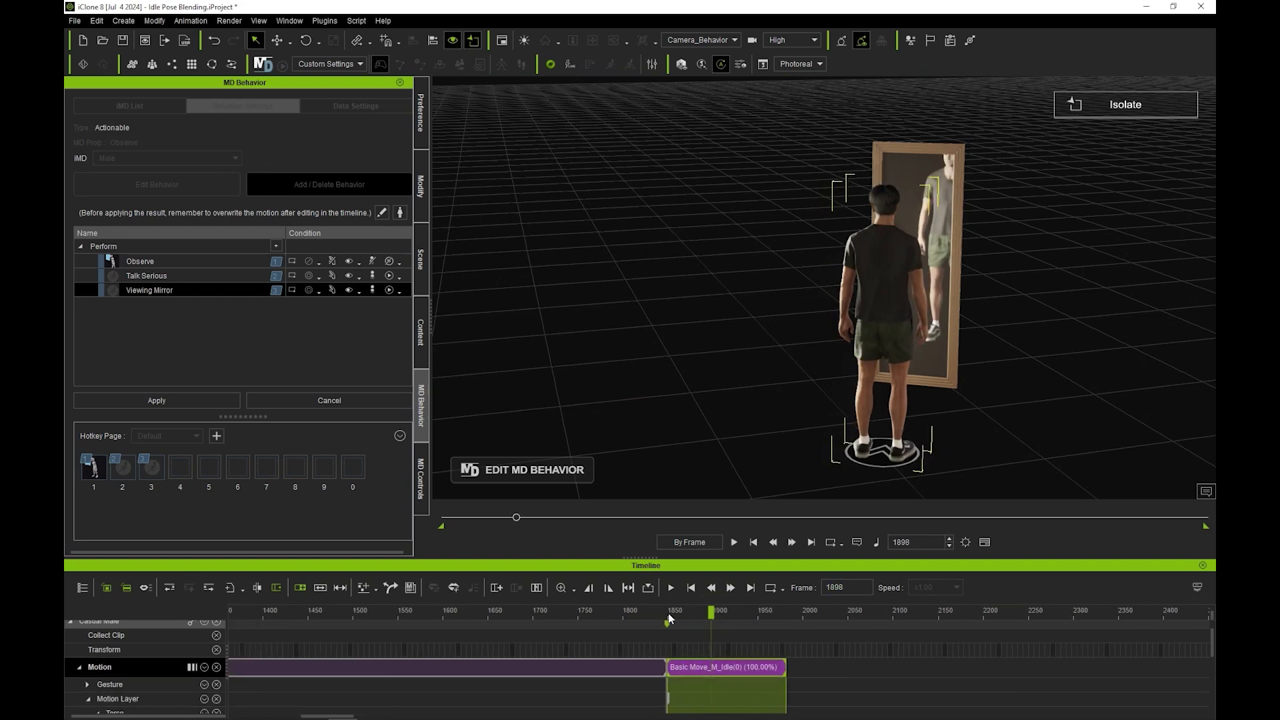
scroll(697, 667, "up", 5)
left_click(577, 664)
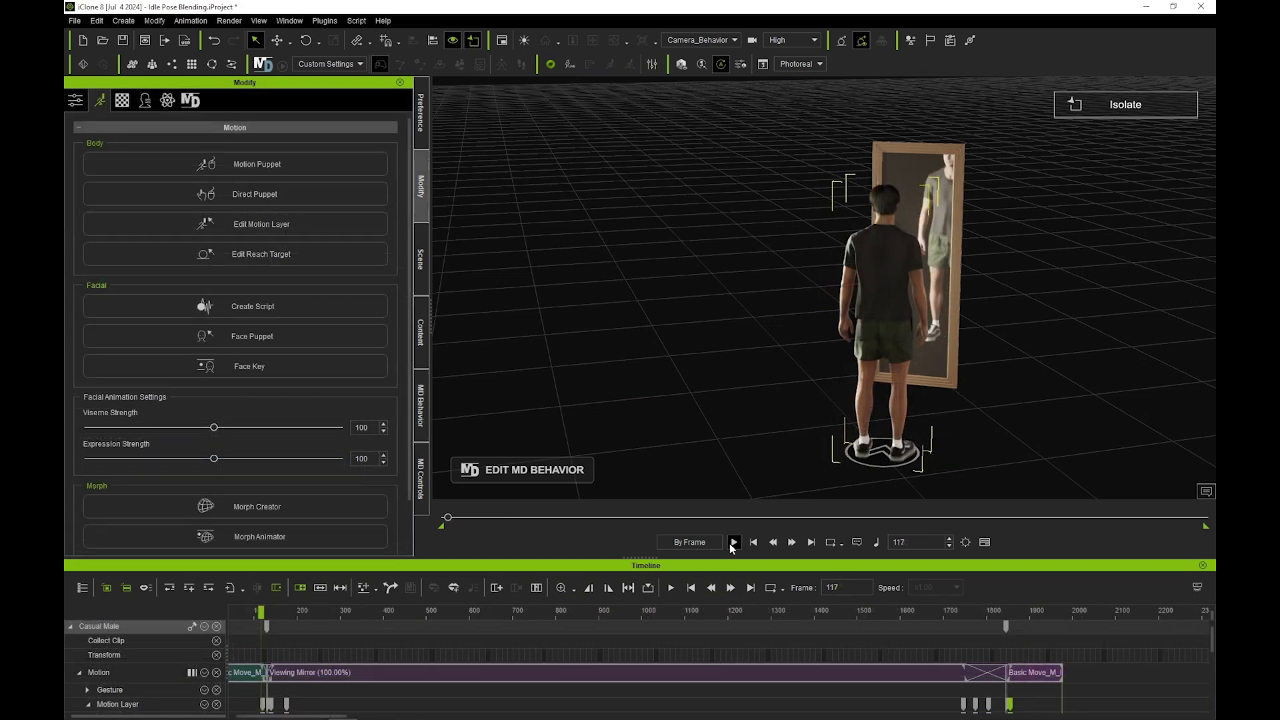
left_click(733, 542)
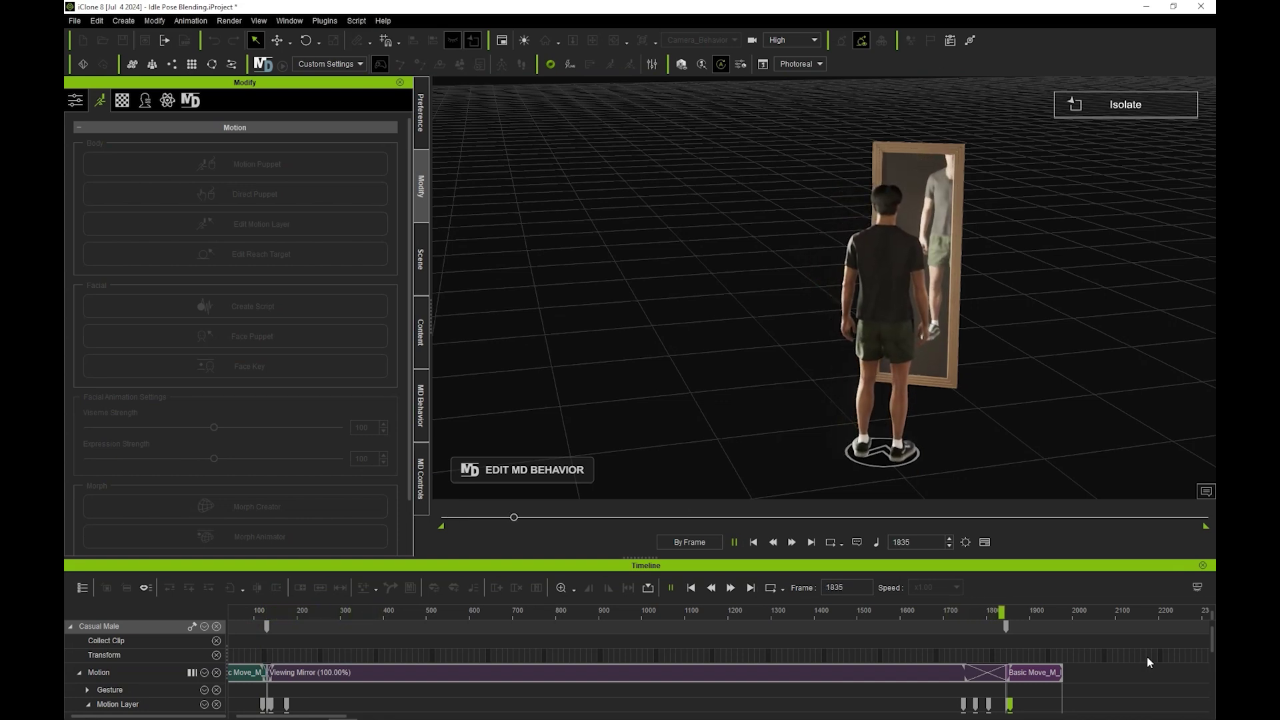
key("space")
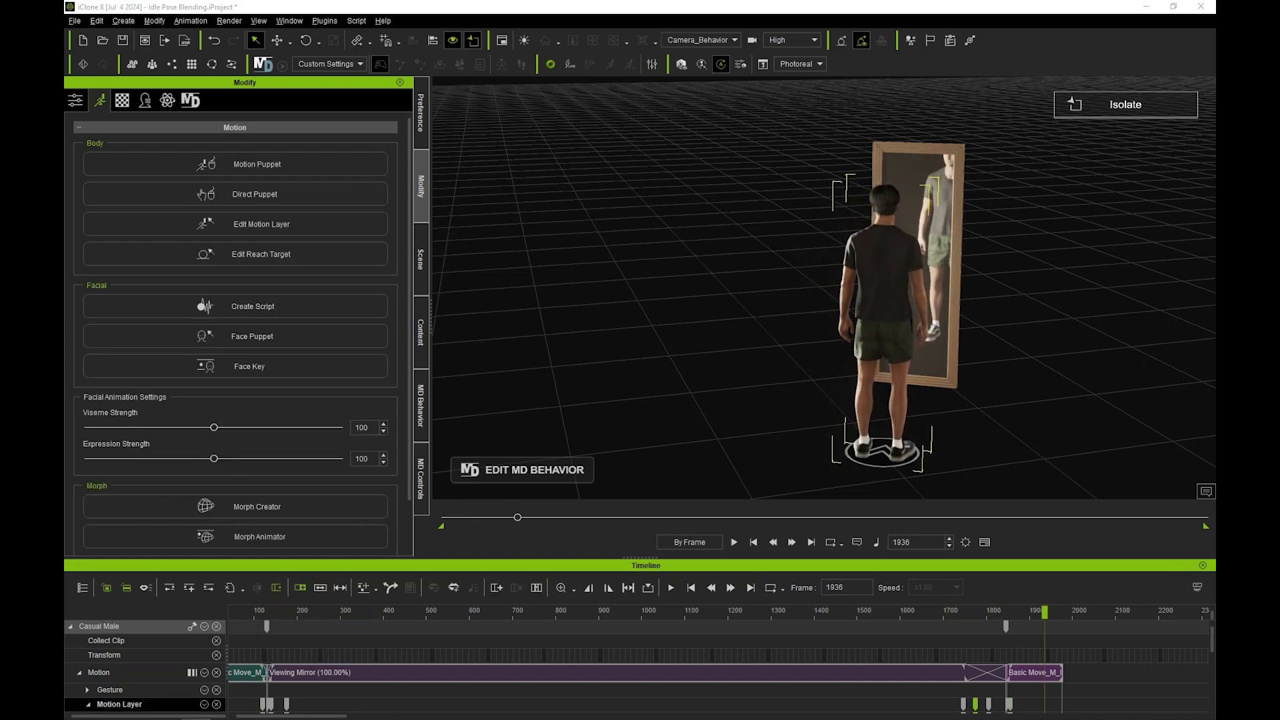
Mark a Collect Clip range from frame 120 to about frame 1864
left_click(414, 421)
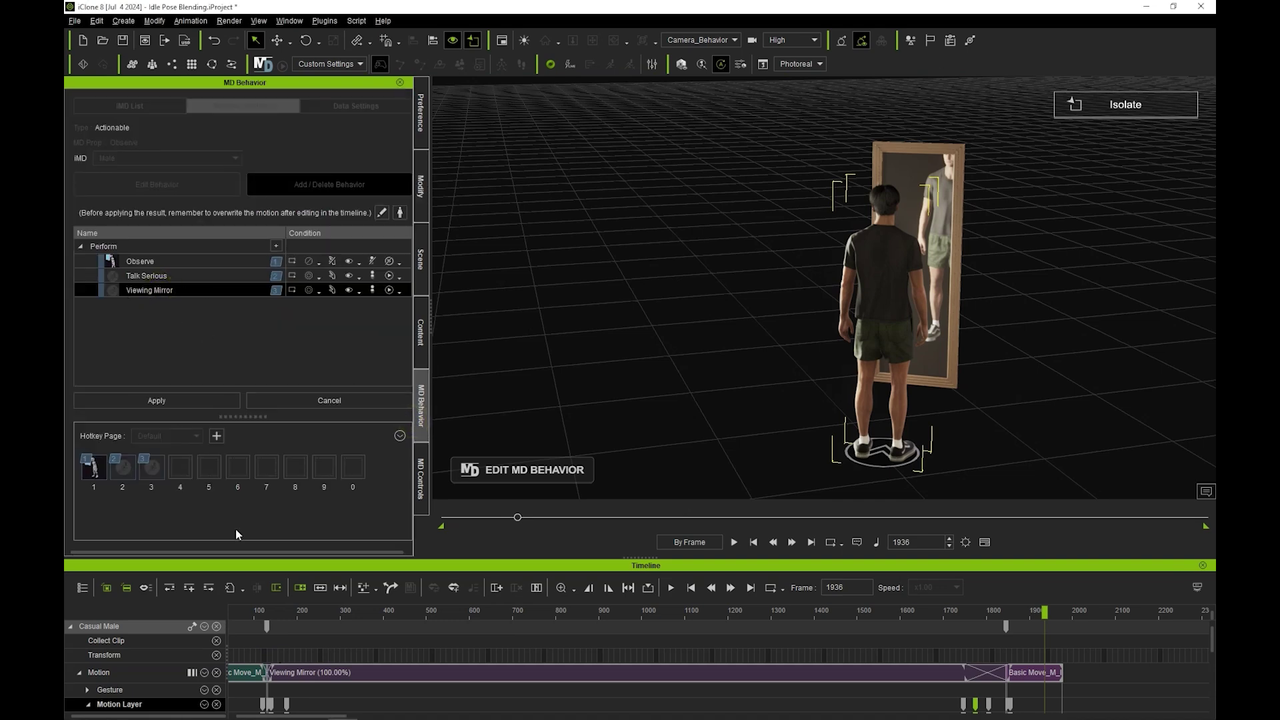
scroll(265, 660, "up", 4)
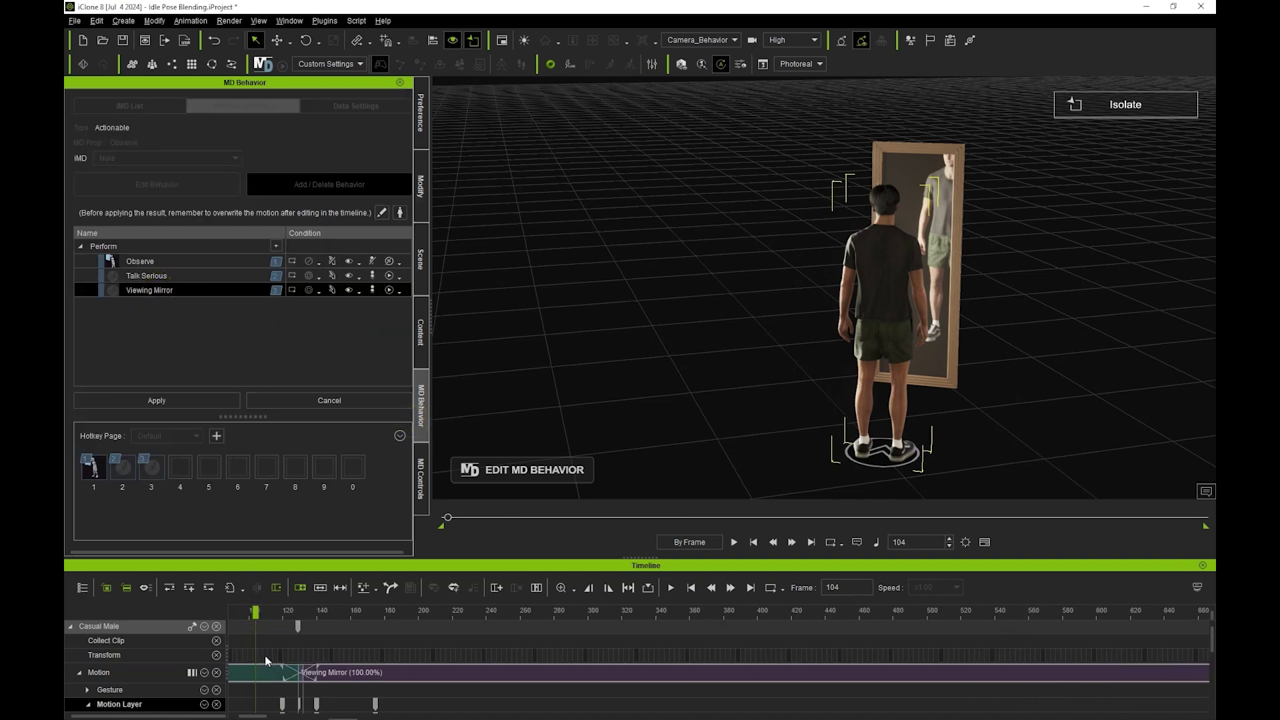
left_click(283, 641)
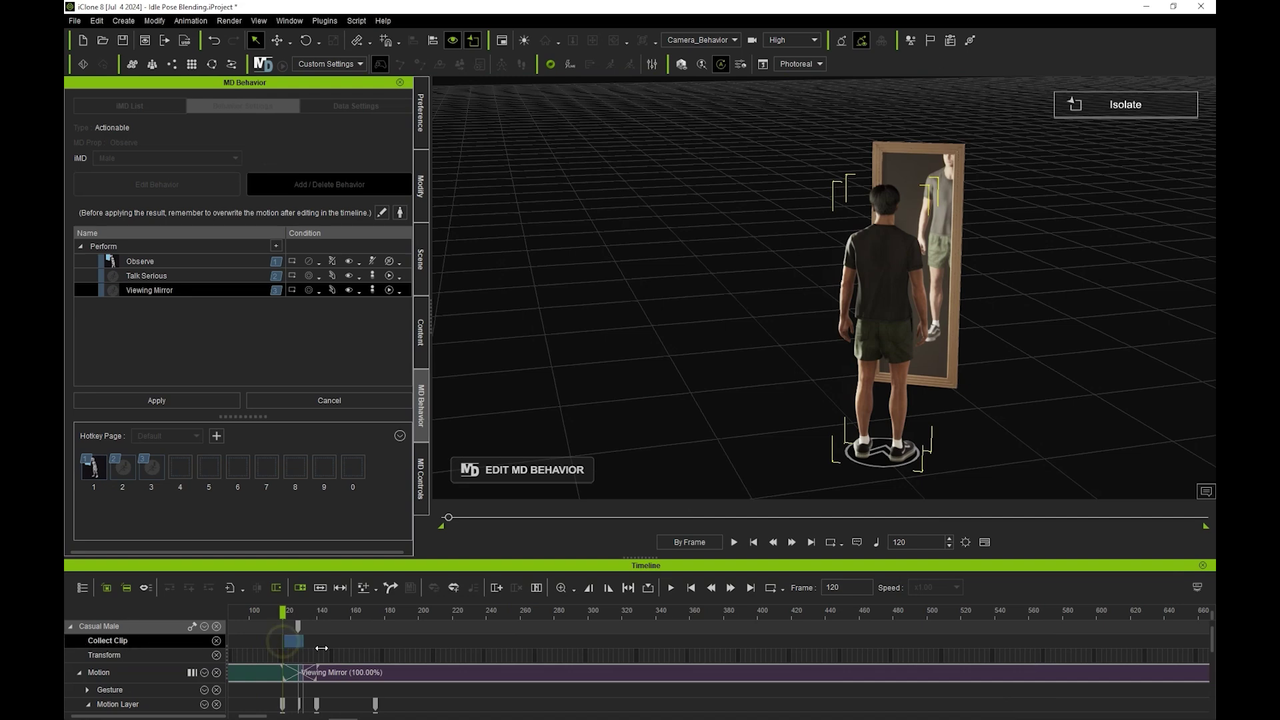
left_click_drag(322, 648, 665, 643)
scroll(403, 666, "down", 3)
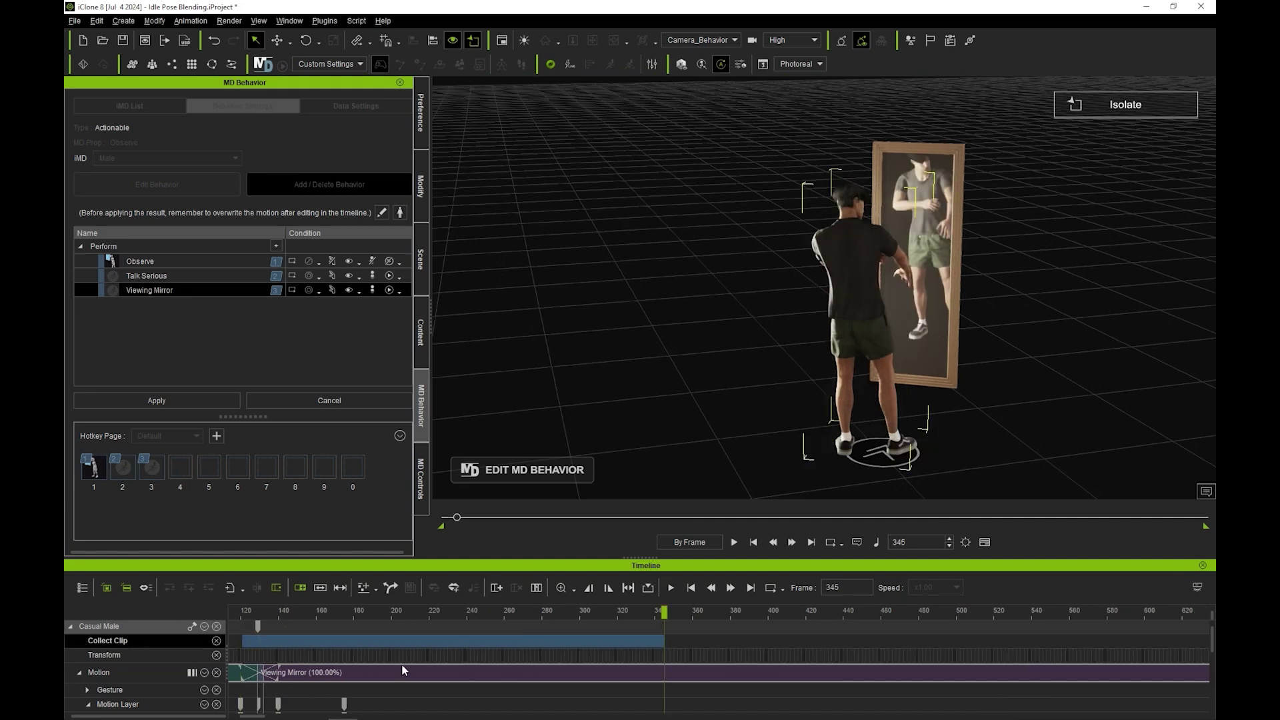
scroll(564, 638, "down", 5)
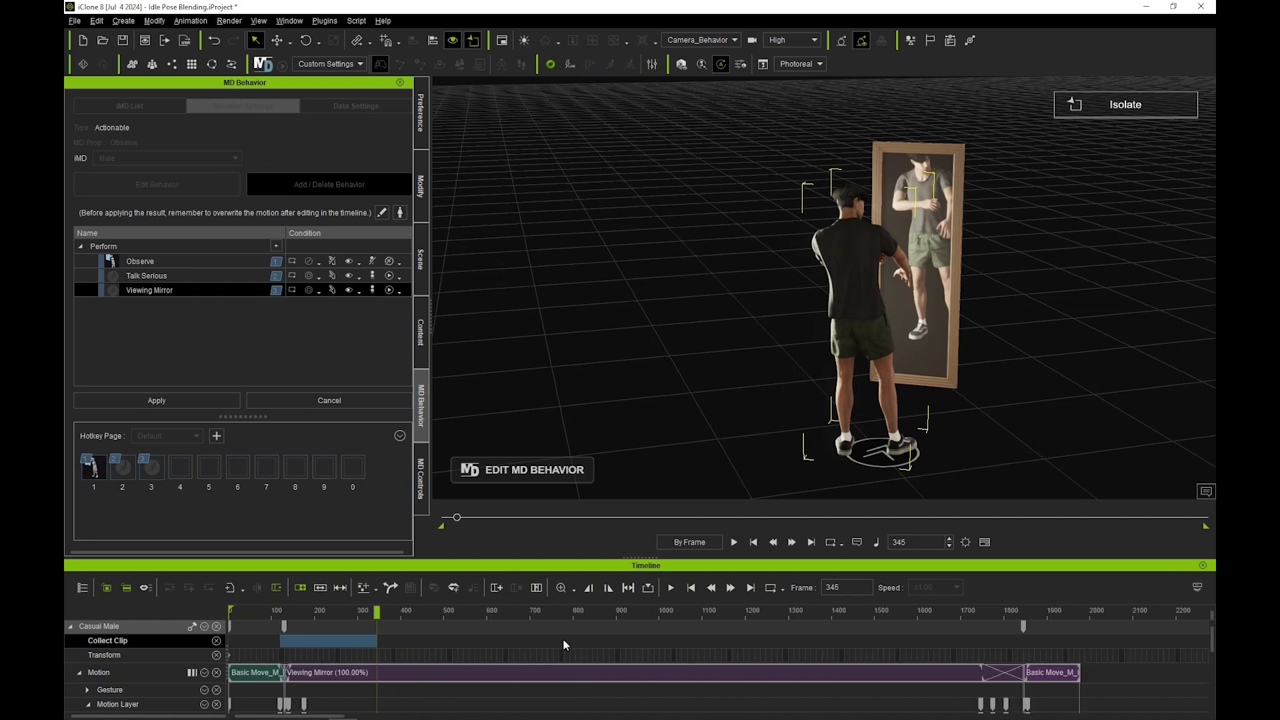
left_click_drag(325, 642, 754, 643)
Overwrite the selected Viewing Mirror MD behavior motion with the collected range
scroll(753, 643, "up", 3)
scroll(753, 643, "up", 5)
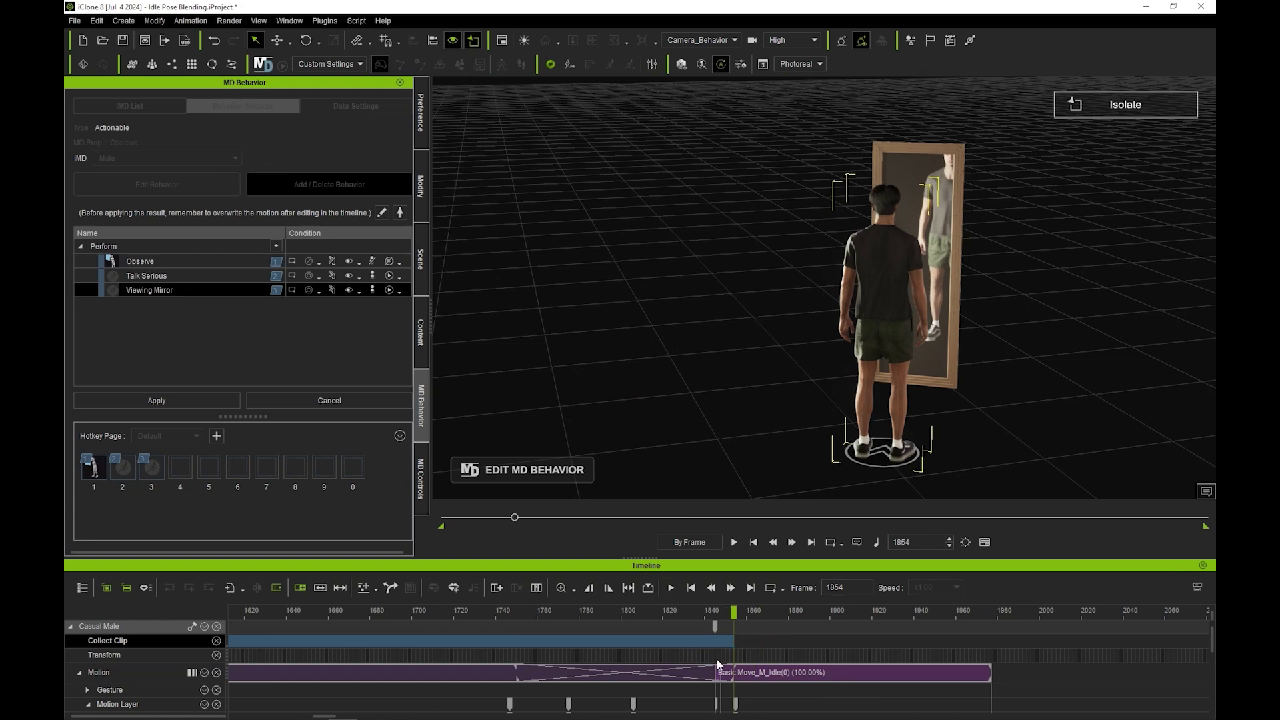
scroll(694, 657, "down", 8)
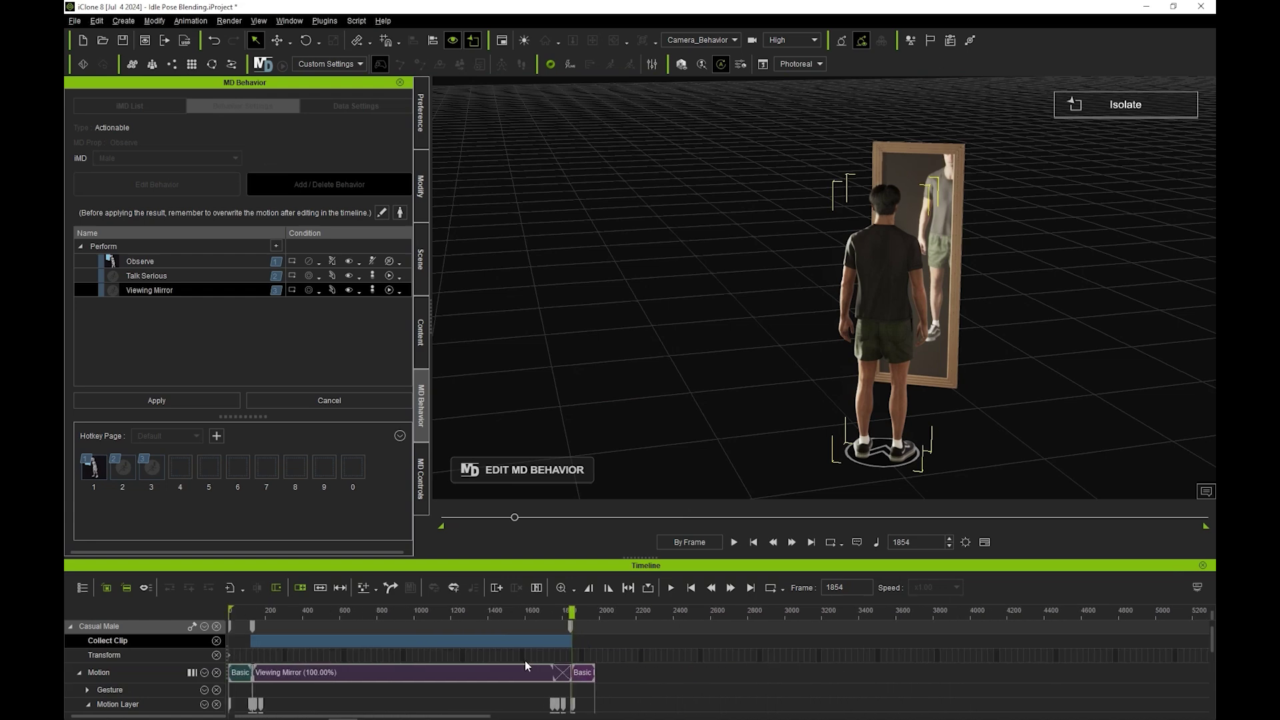
right_click(343, 642)
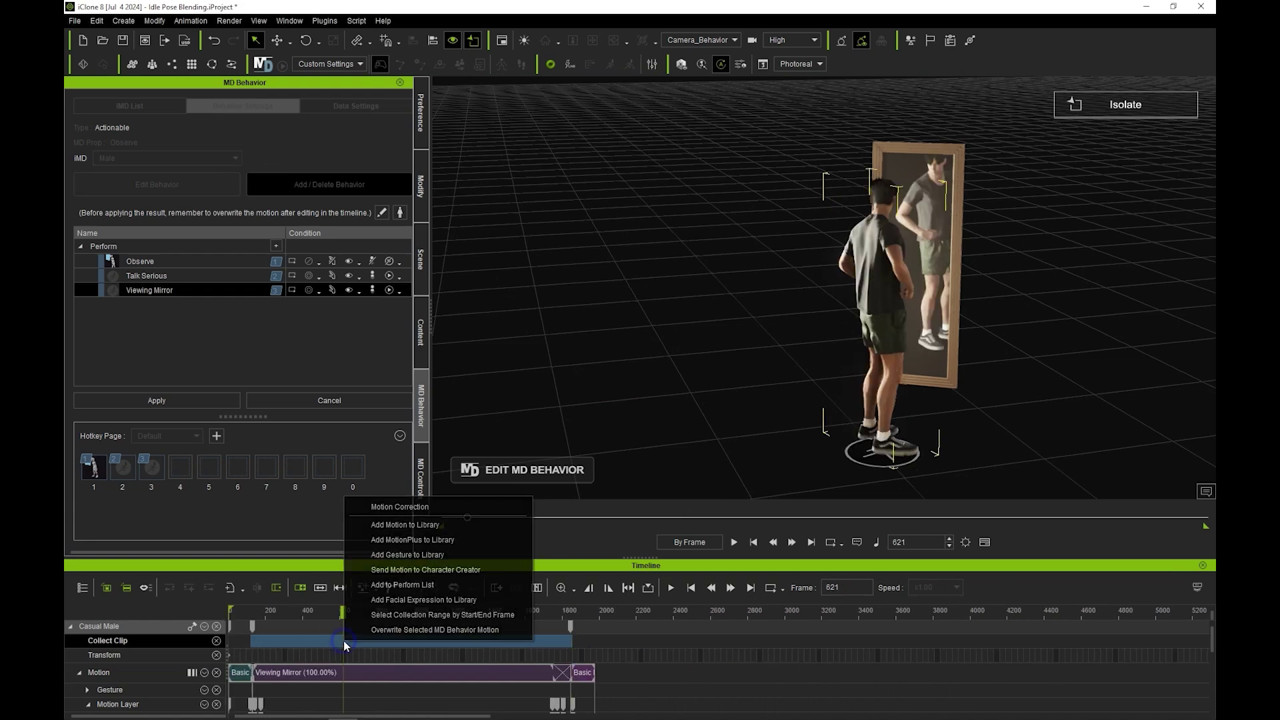
left_click(509, 630)
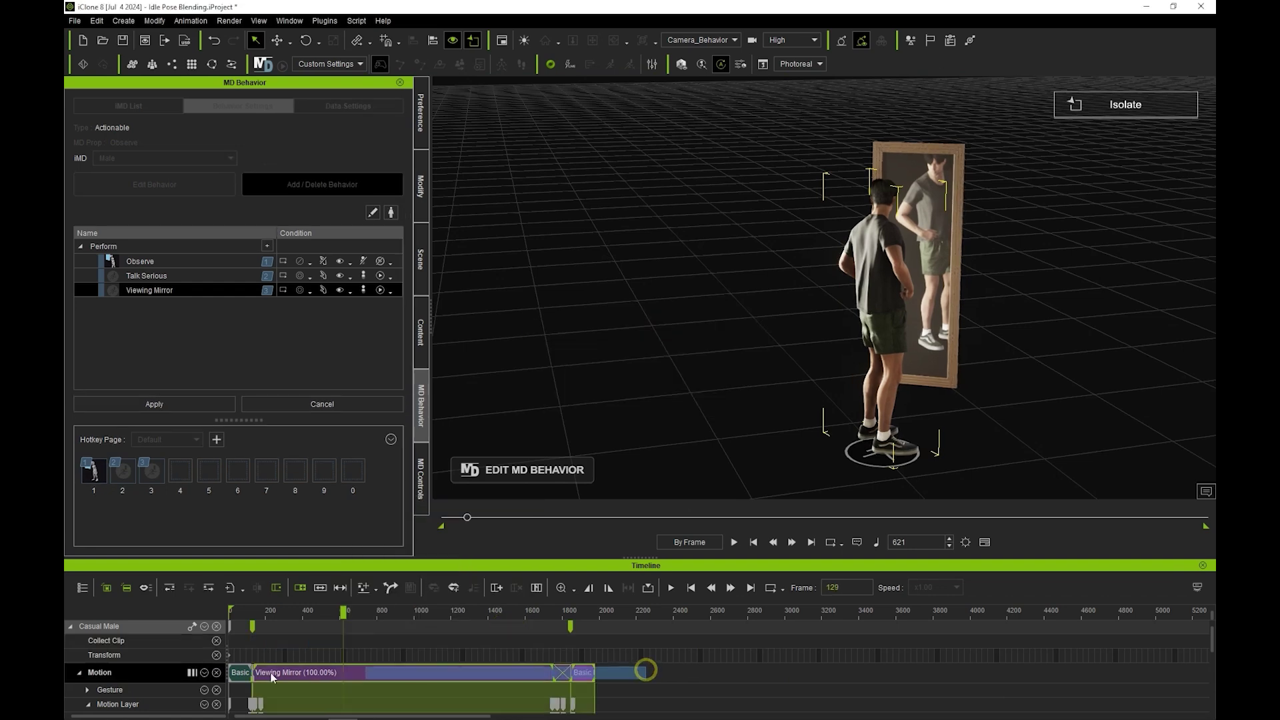
Delete the character's motion clips, apply the MD Behavior changes, and start MD Play
key("Delete")
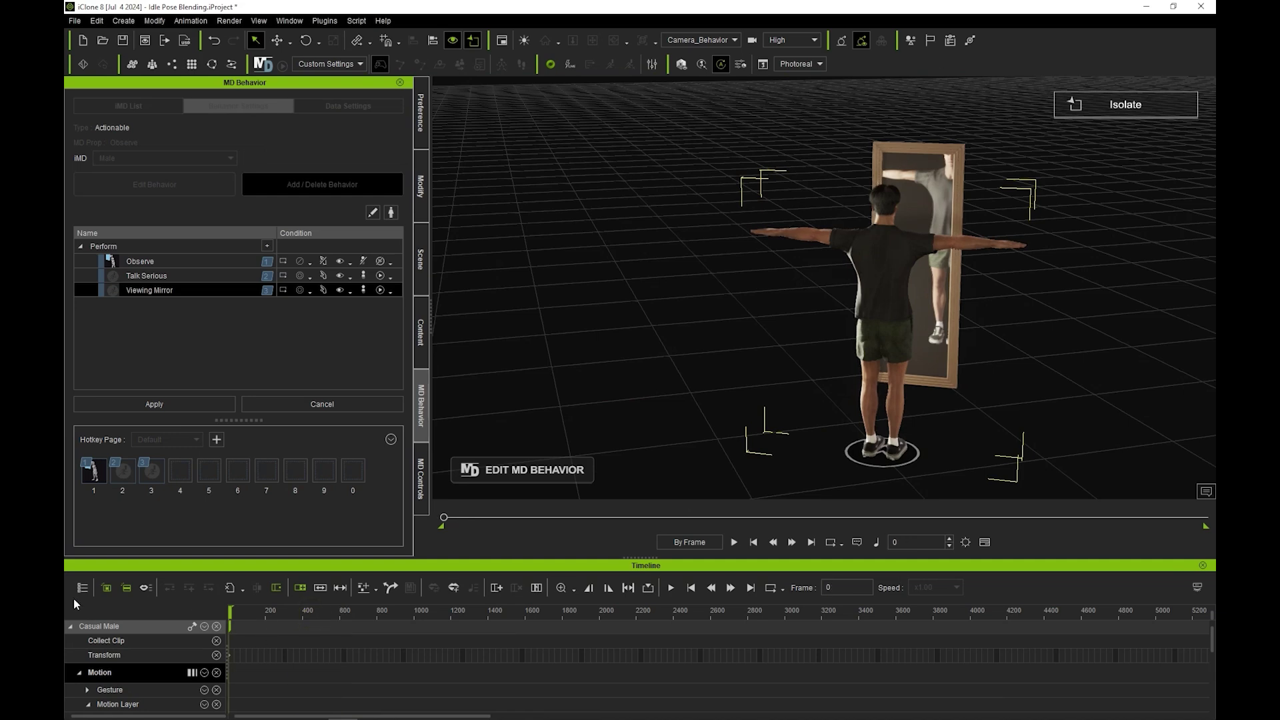
left_click(154, 274)
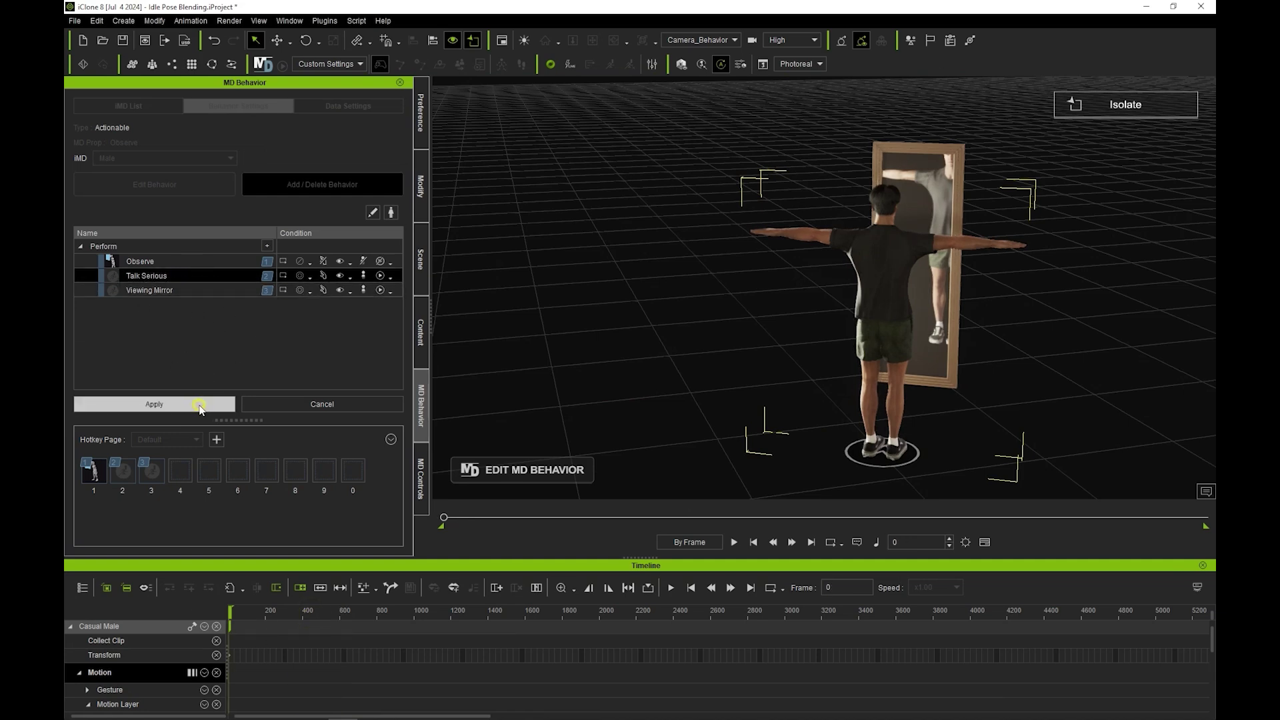
left_click(172, 405)
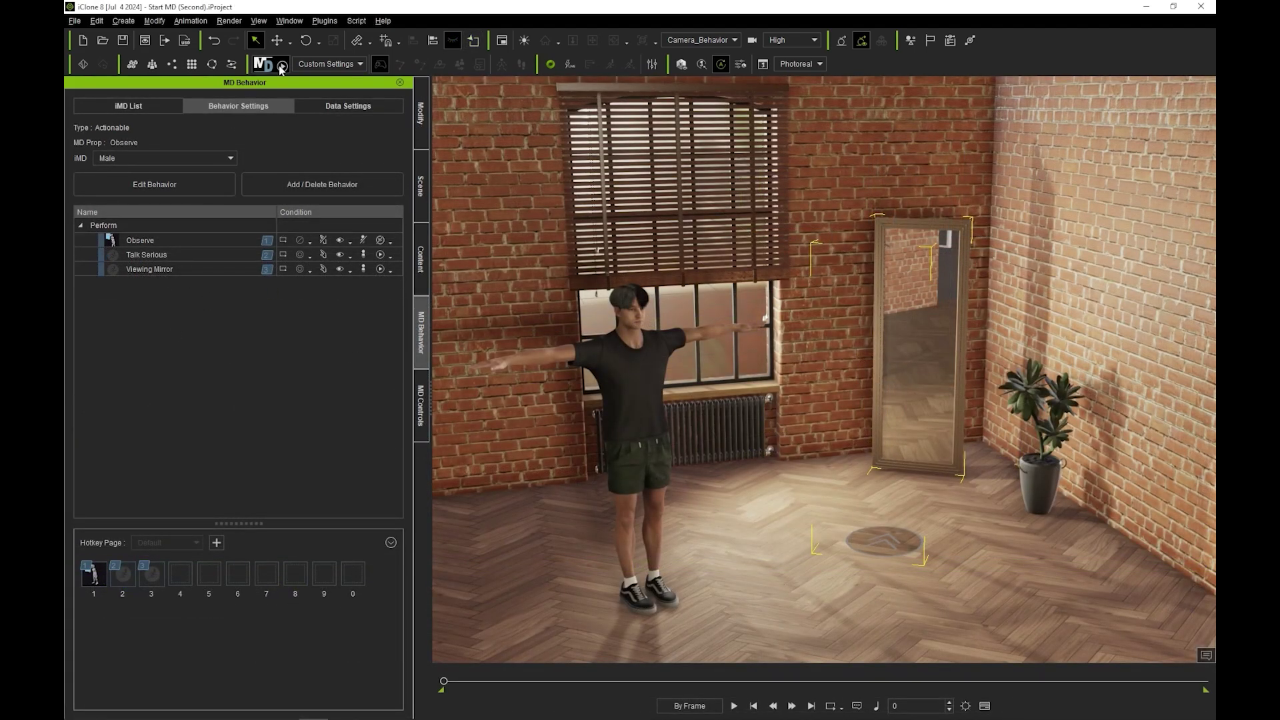
left_click(282, 65)
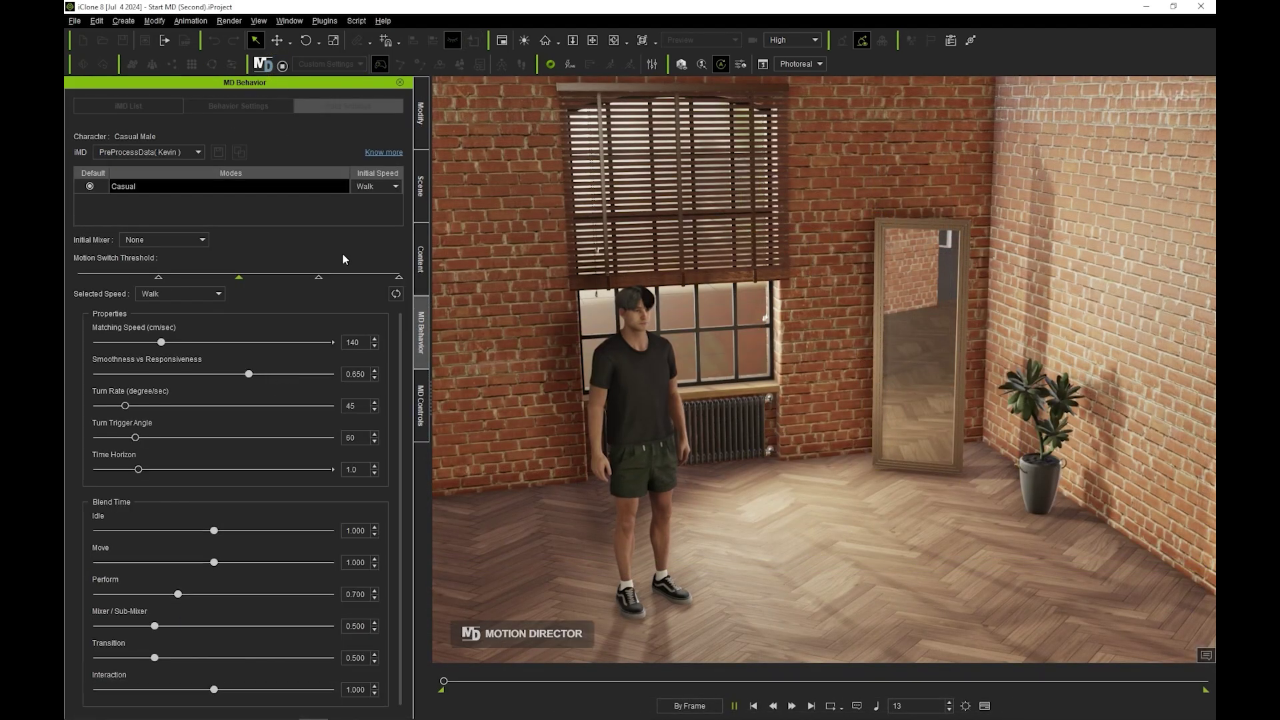
In MD Play, choose Viewing Mirror from the mirror's radial menu so the character views it
mouse_move(888, 279)
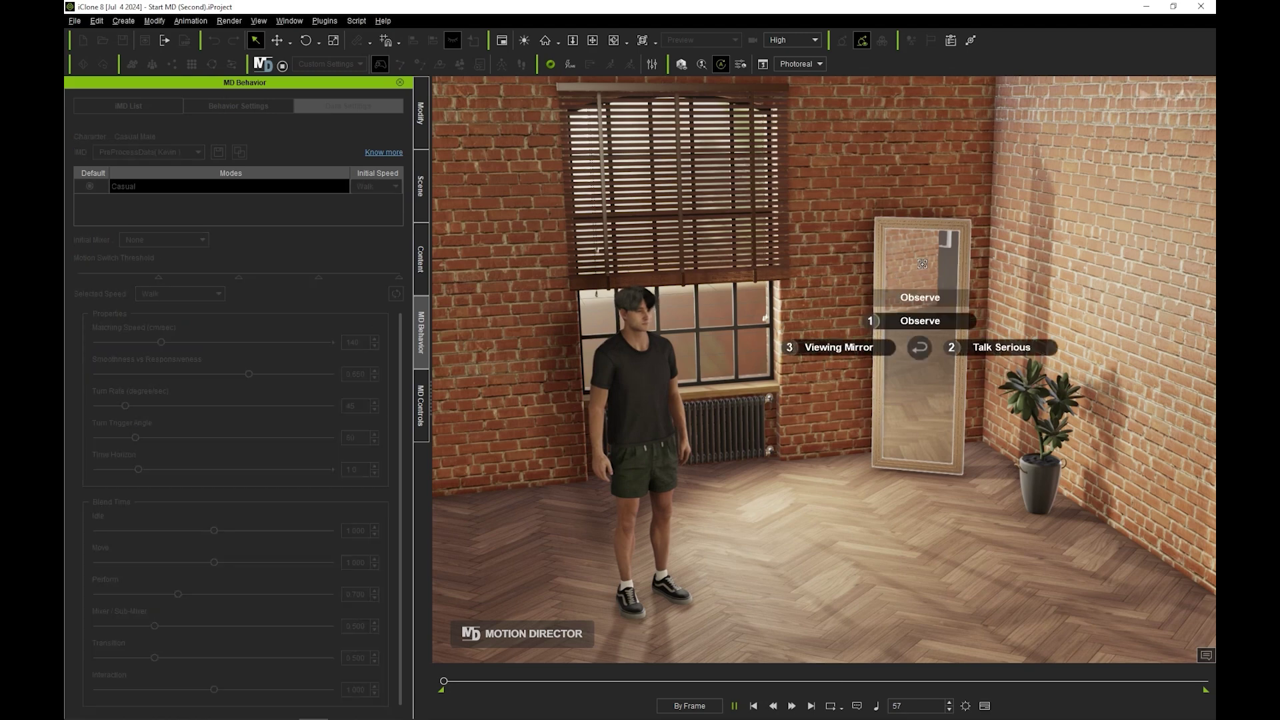
left_click(839, 348)
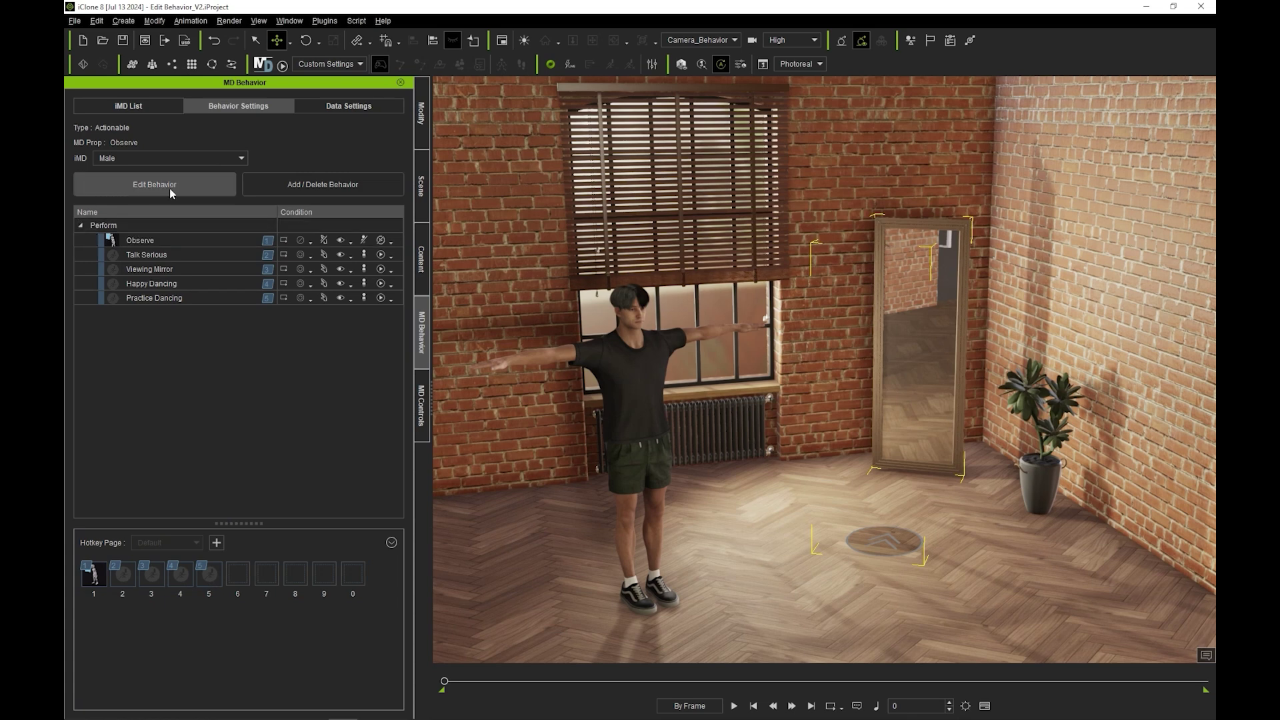
Disable the mirror's Observe behavior for Casual Male, apply, and confirm the data update
left_click(196, 186)
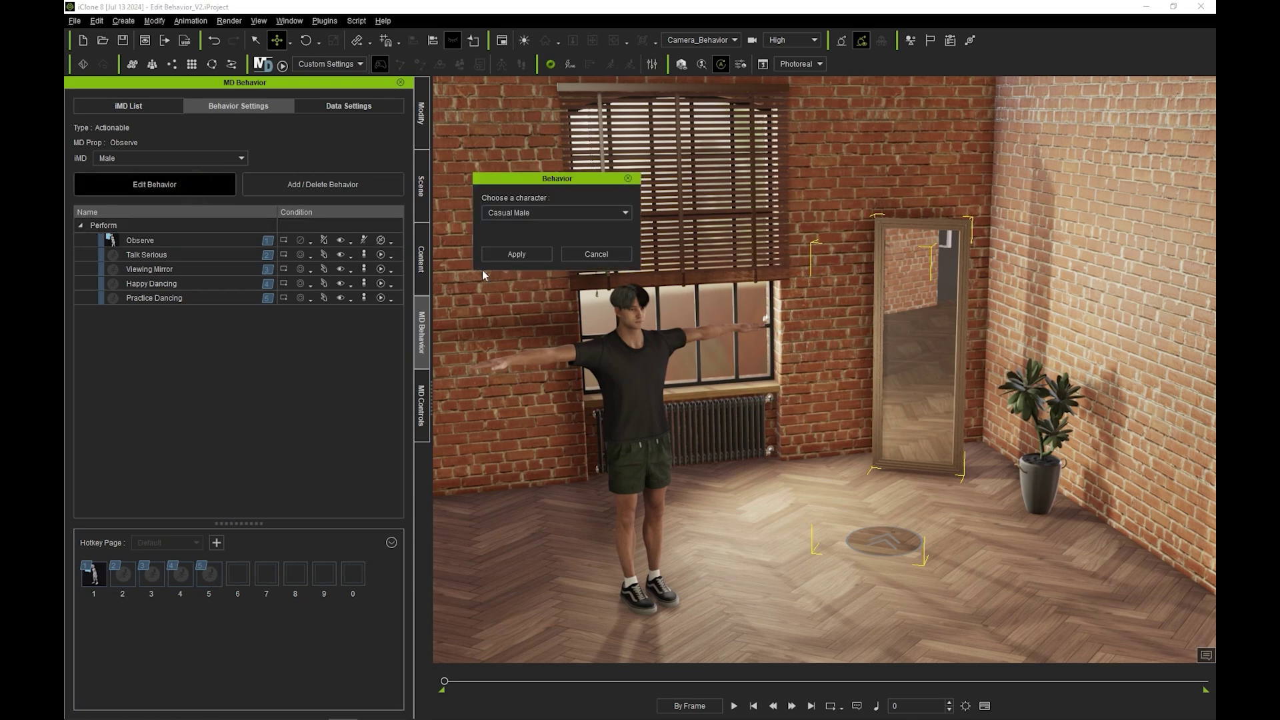
left_click(560, 212)
left_click(567, 224)
left_click(520, 254)
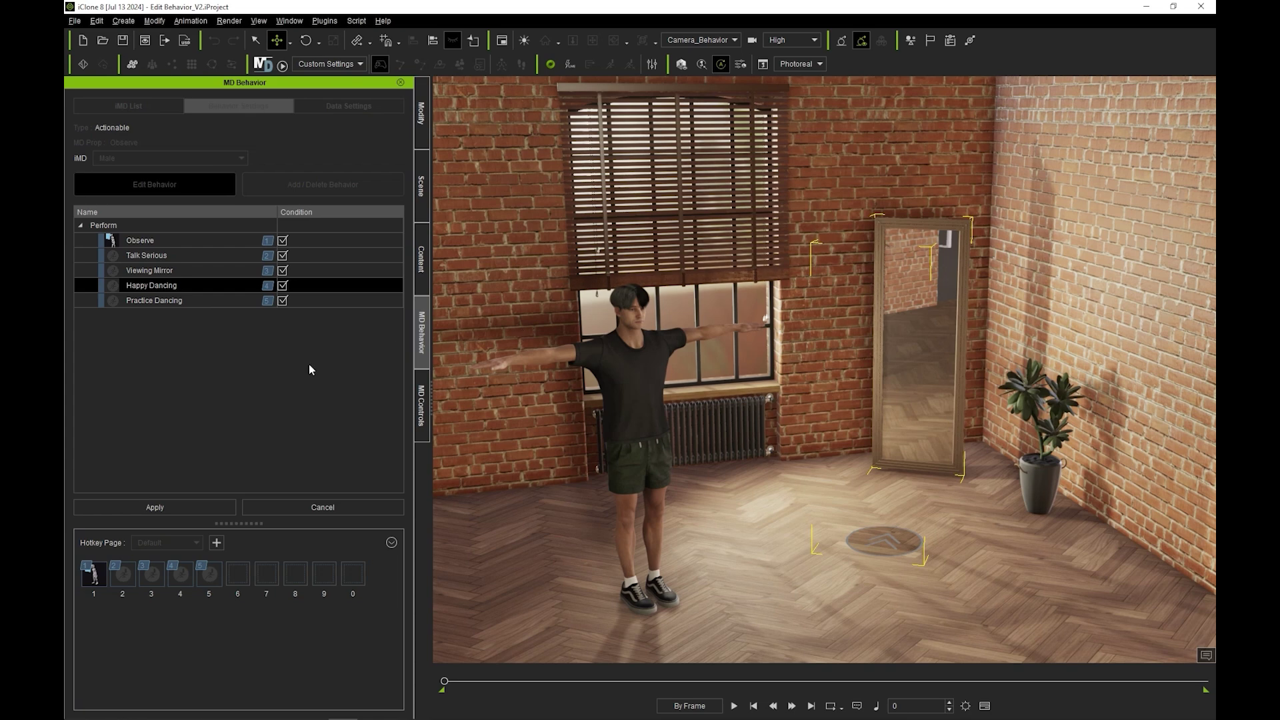
left_click(227, 240)
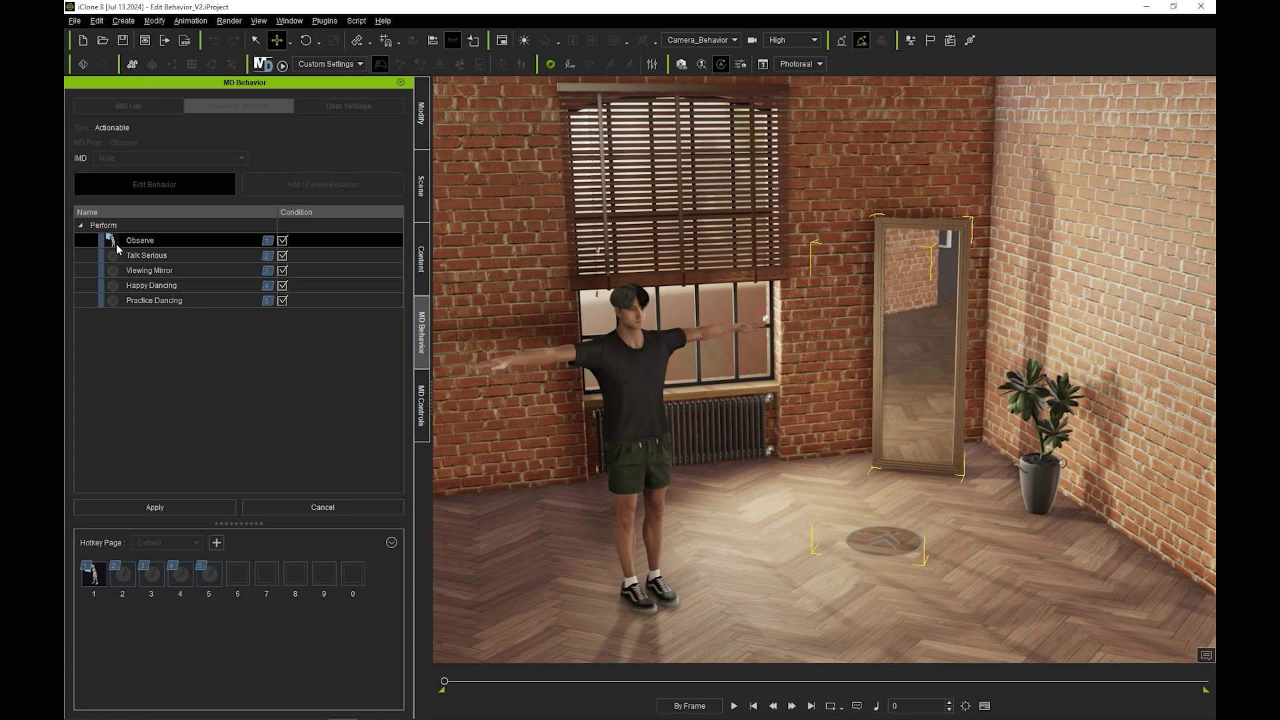
mouse_move(116, 244)
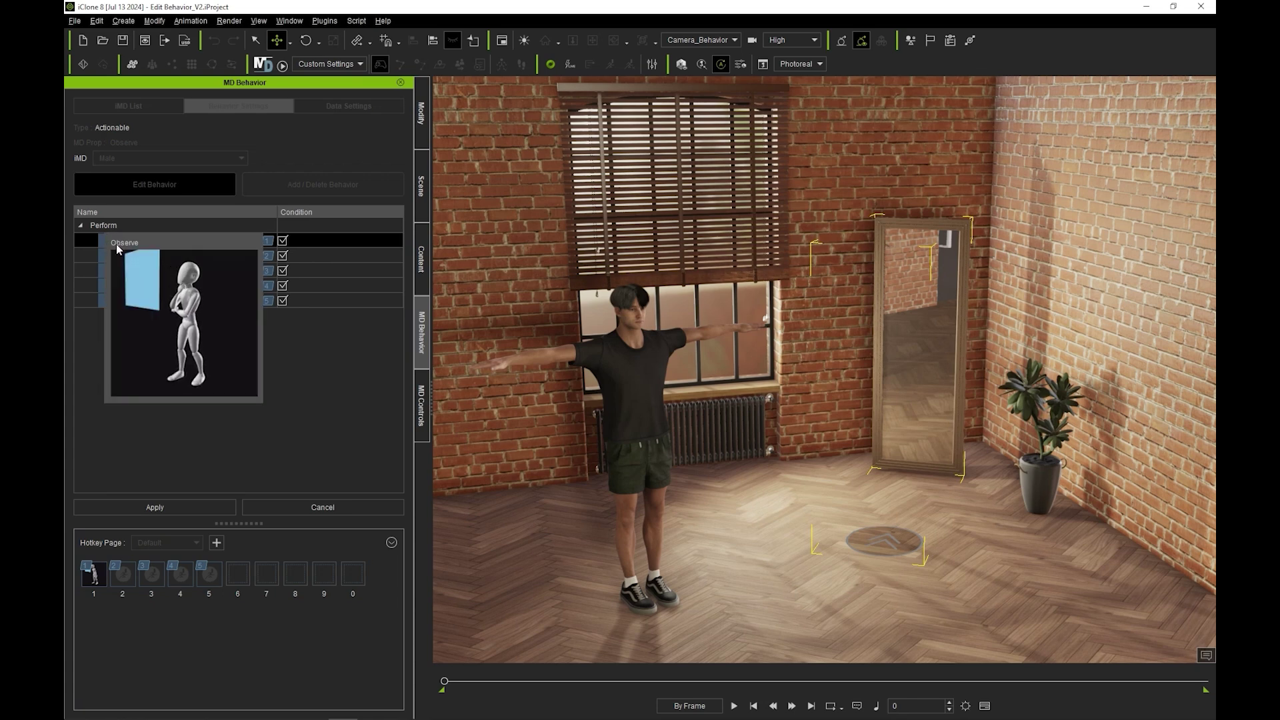
left_click(283, 241)
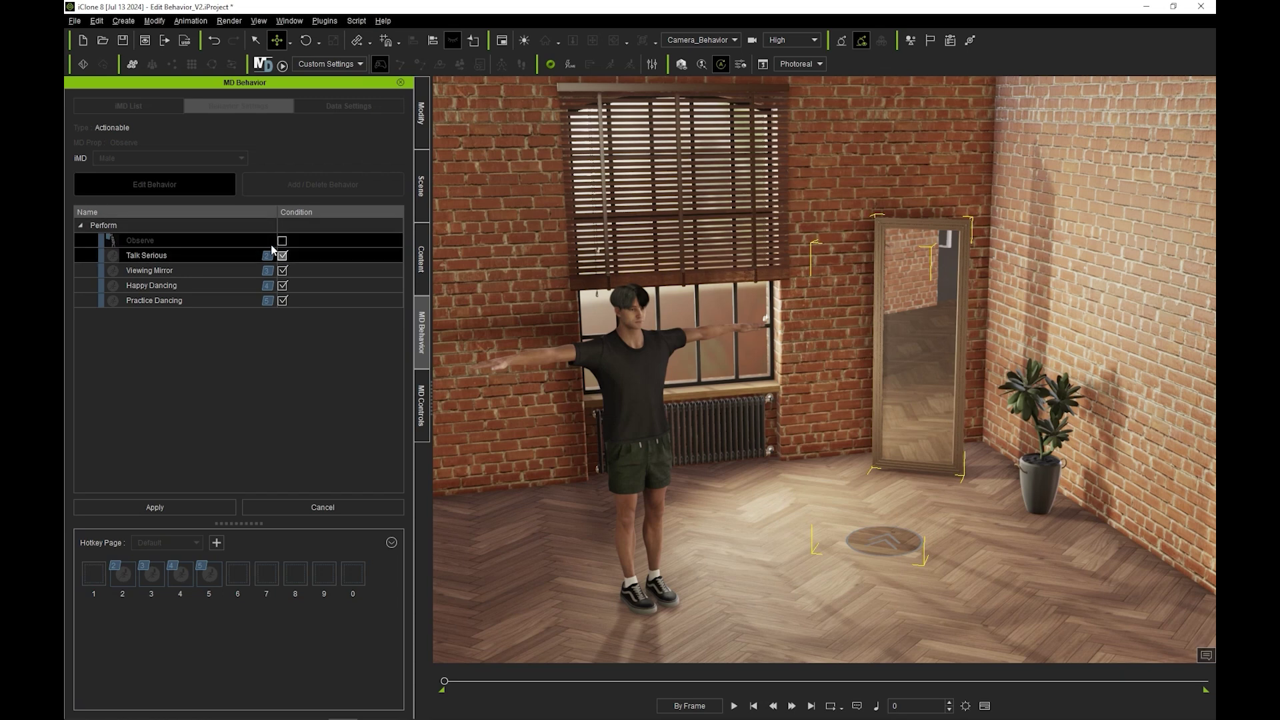
left_click(185, 507)
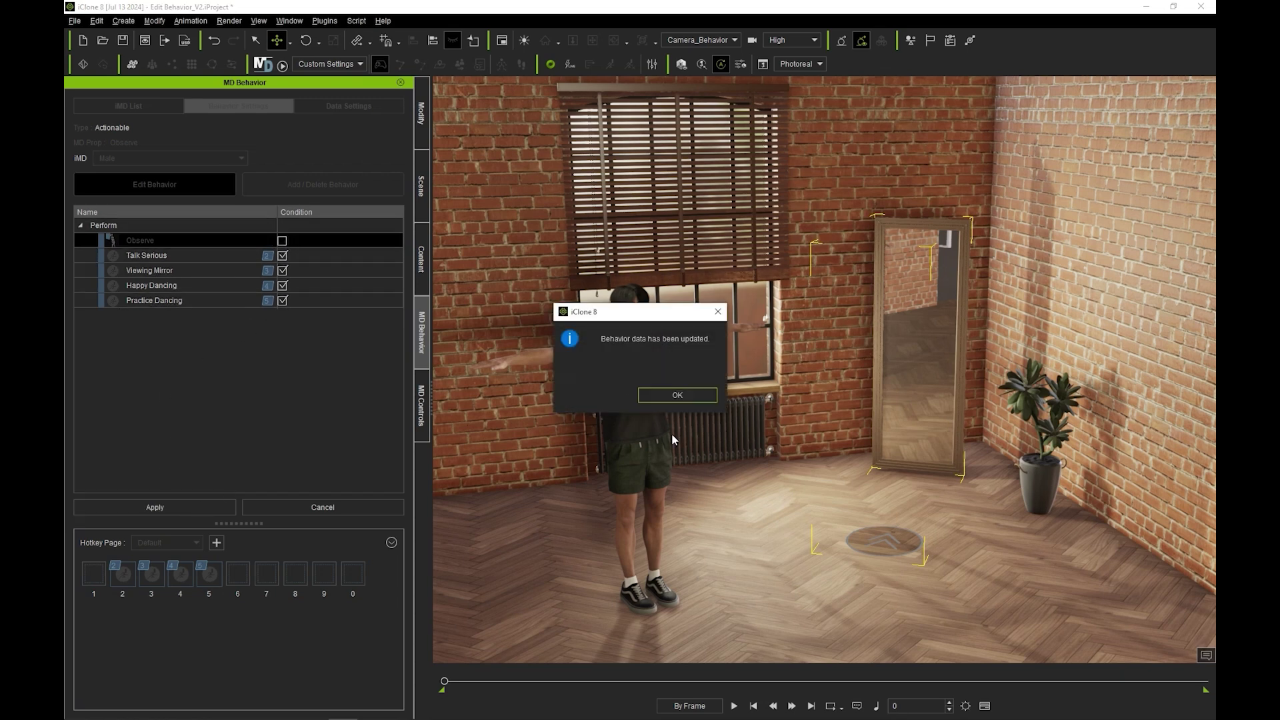
left_click(678, 395)
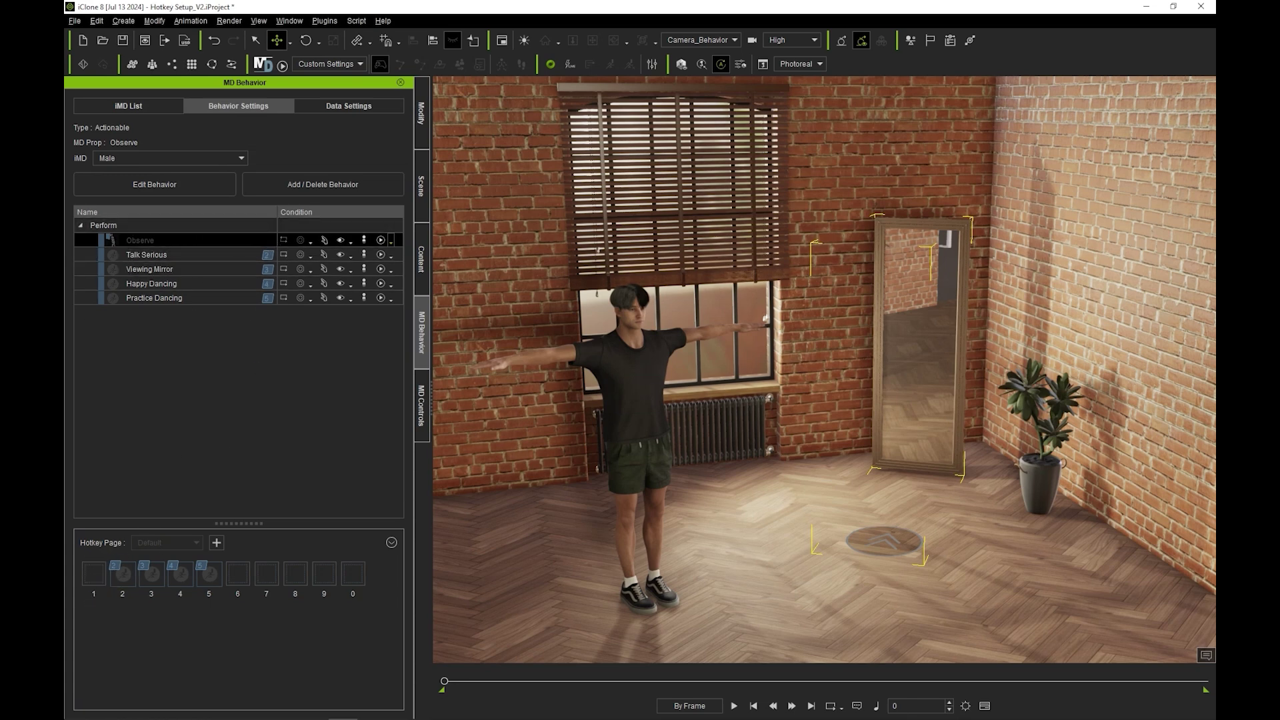
Shift the hotkeys left to fill slot 1 and add a second trigger page
left_click_drag(122, 573, 93, 573)
left_click_drag(151, 574, 193, 578)
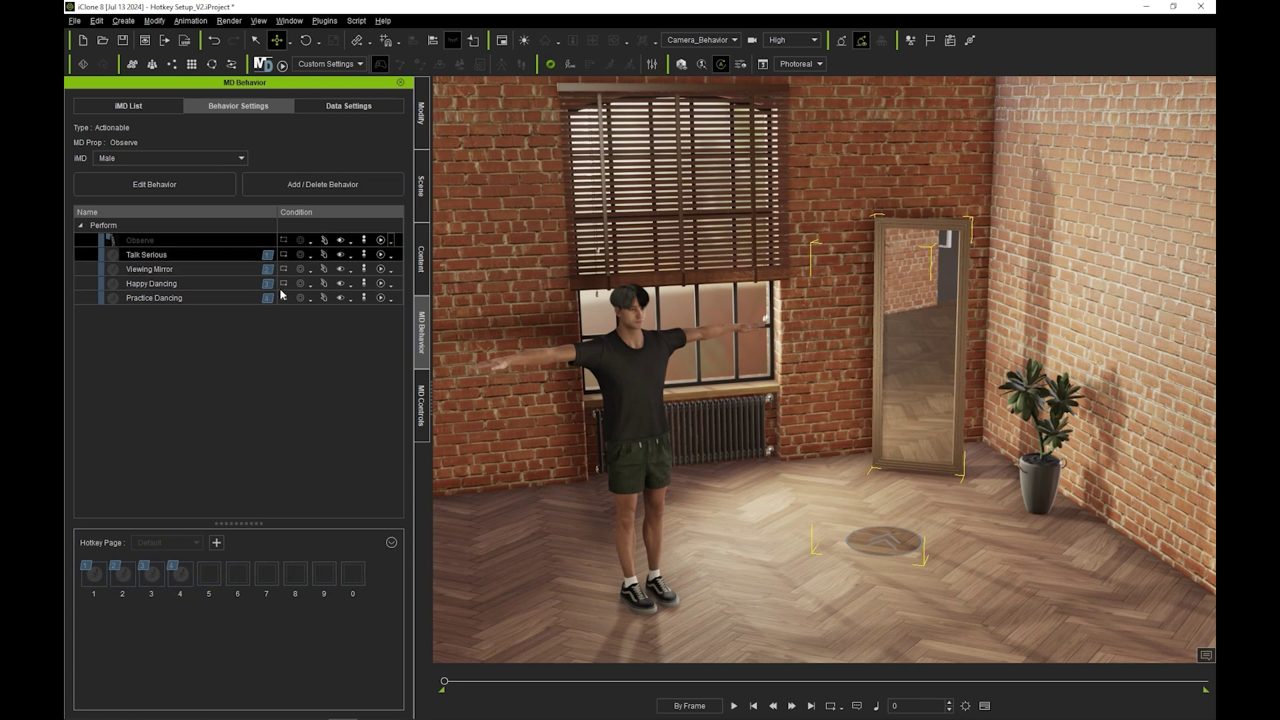
left_click(215, 543)
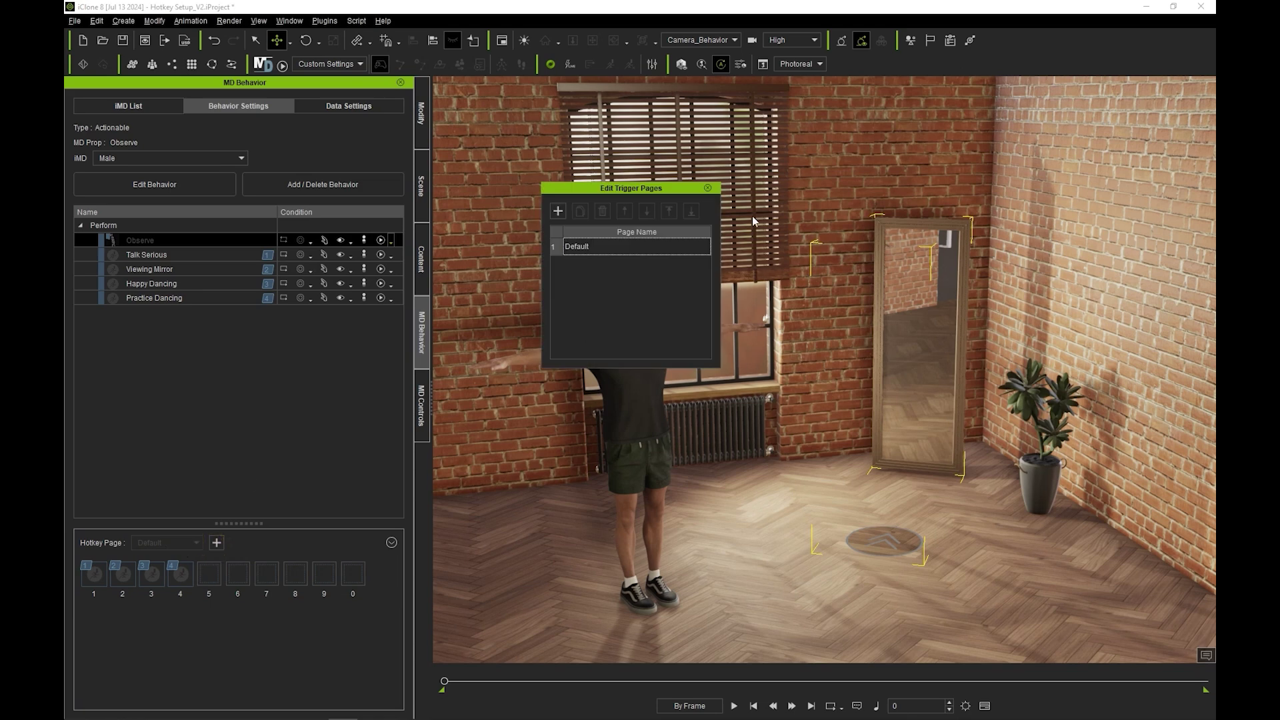
left_click(592, 248)
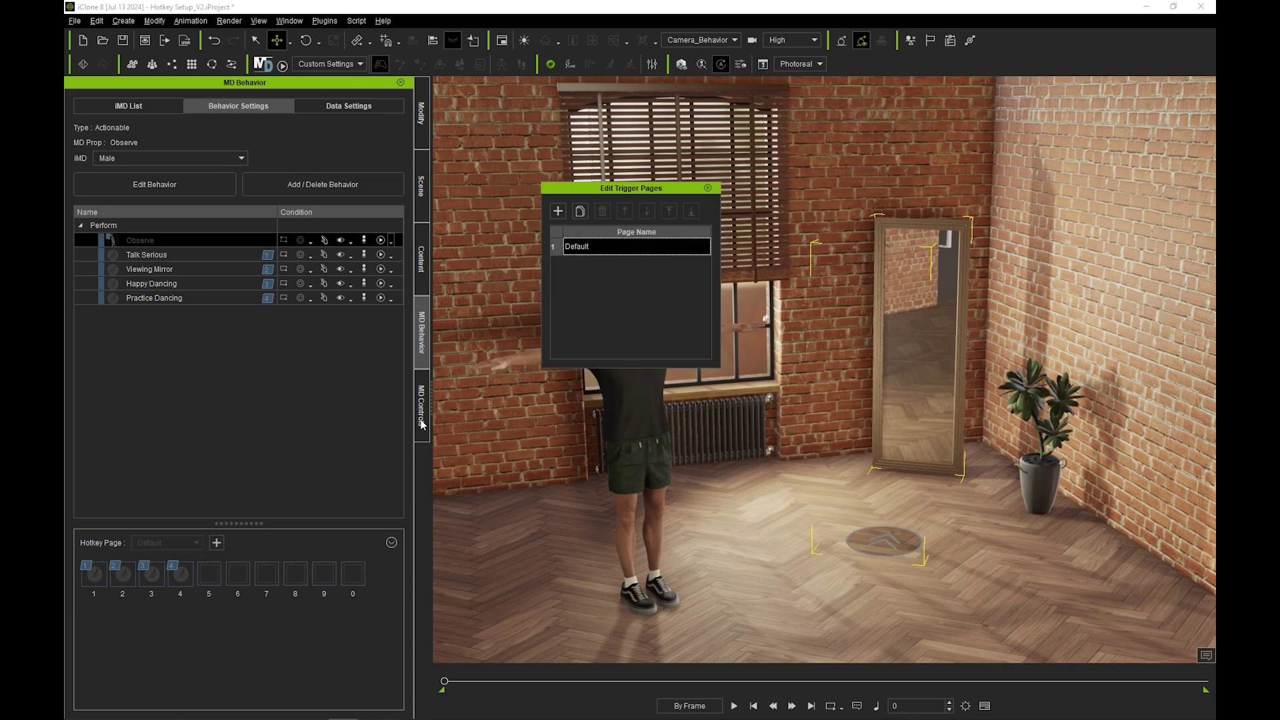
left_click(564, 213)
Rename the trigger pages to Look_Page and Dance_Page
double_click(611, 246)
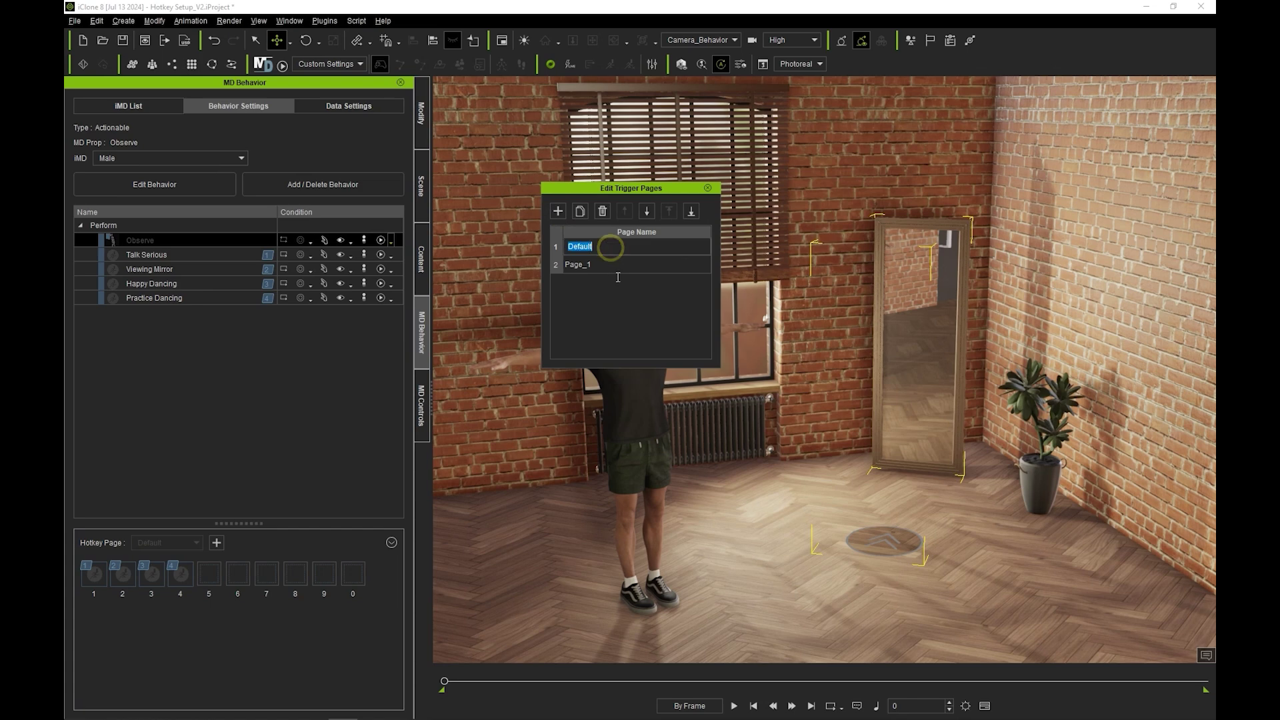
type("Look_Page")
key("Return")
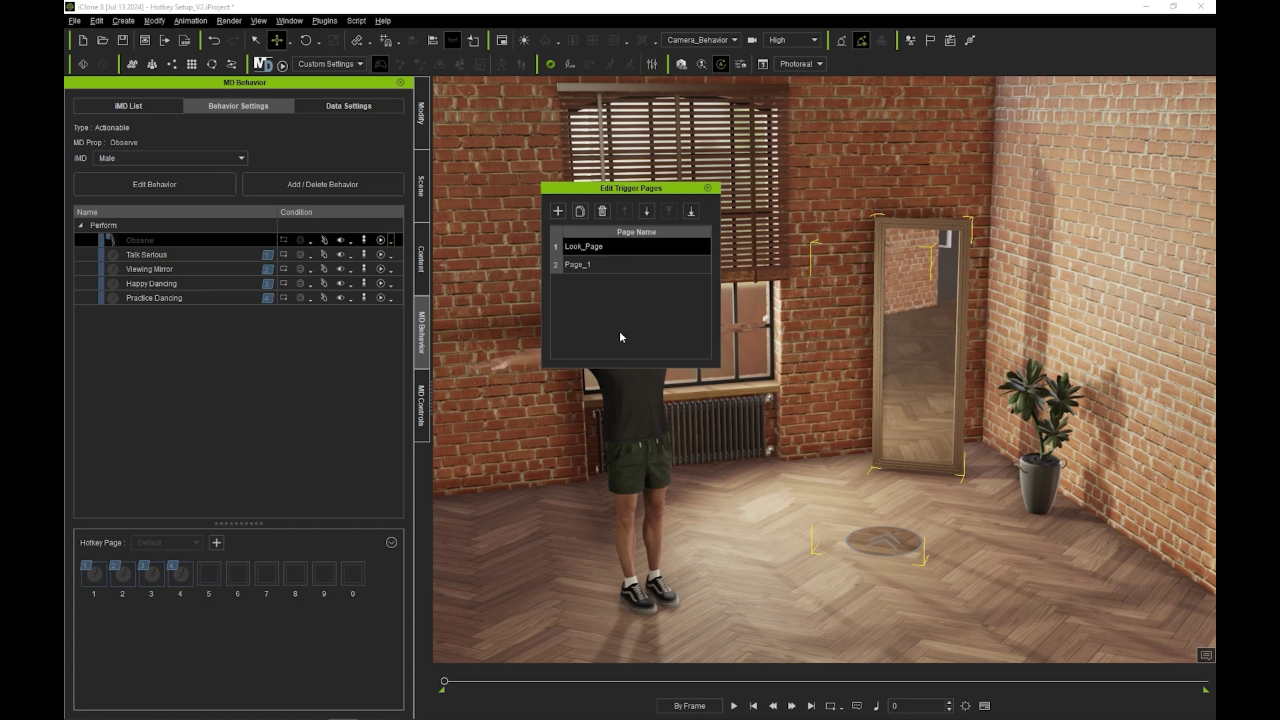
double_click(596, 265)
type("Dance_Page")
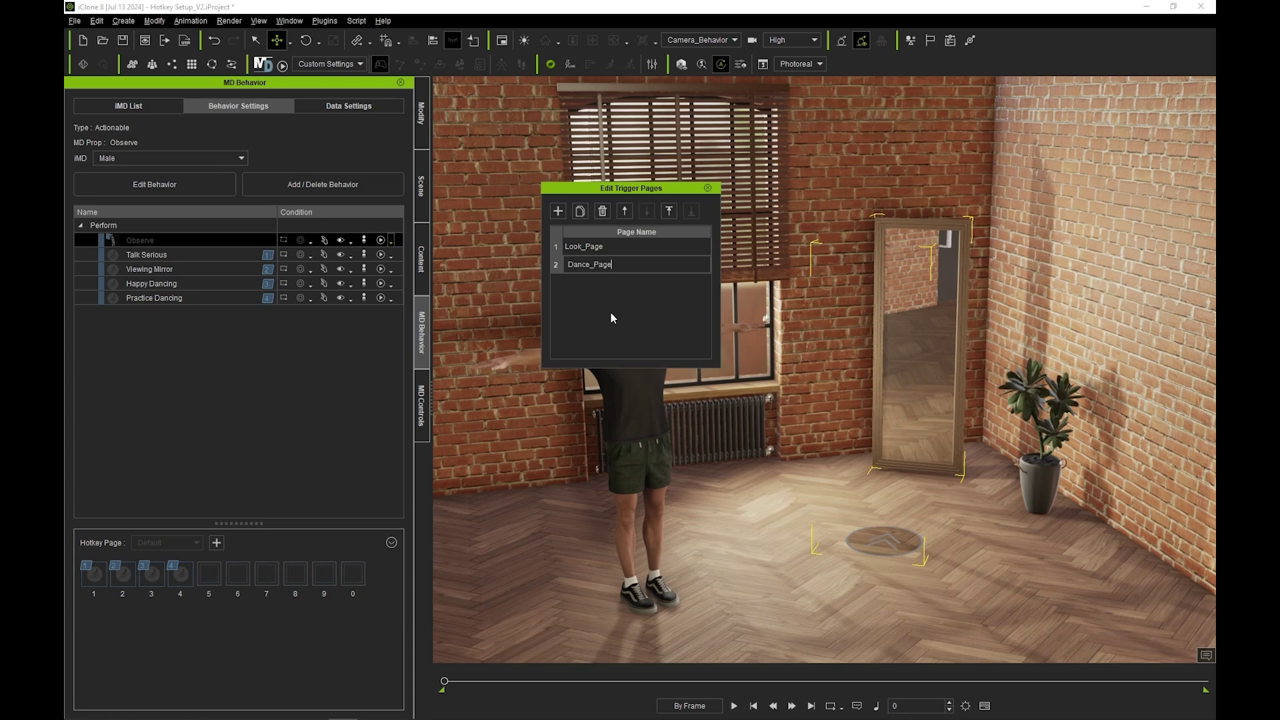
key("Return")
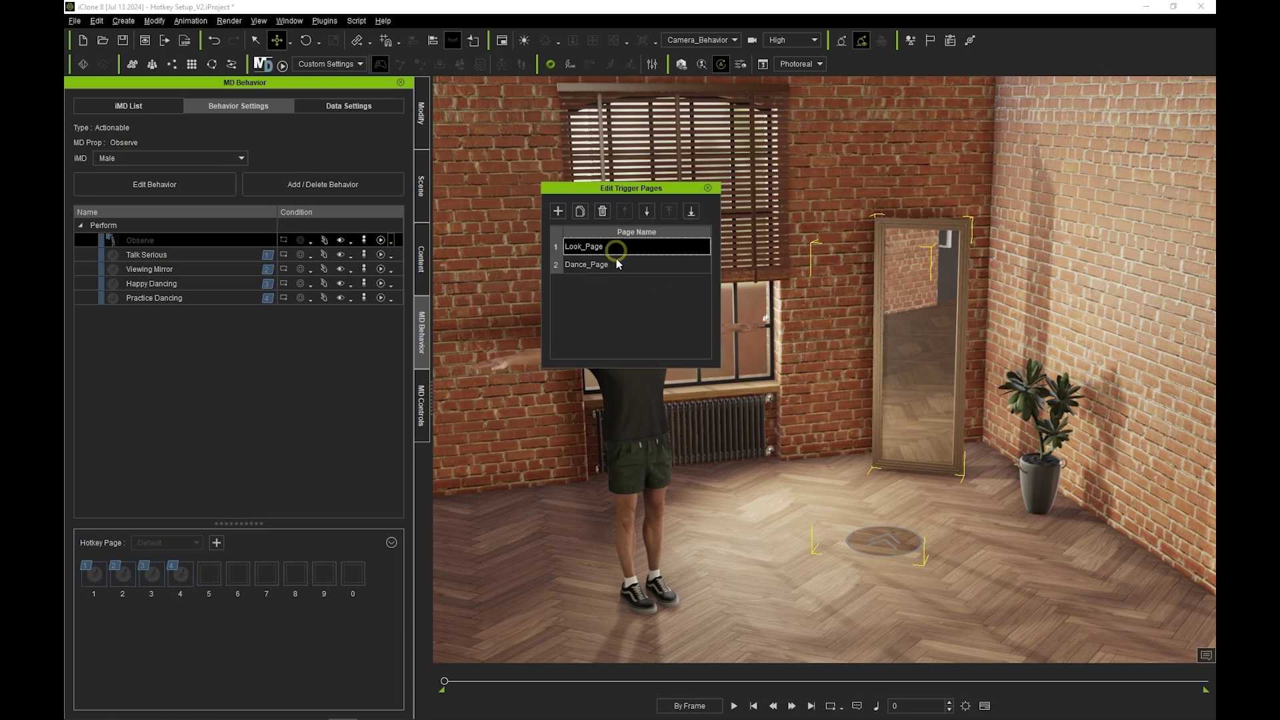
left_click(707, 188)
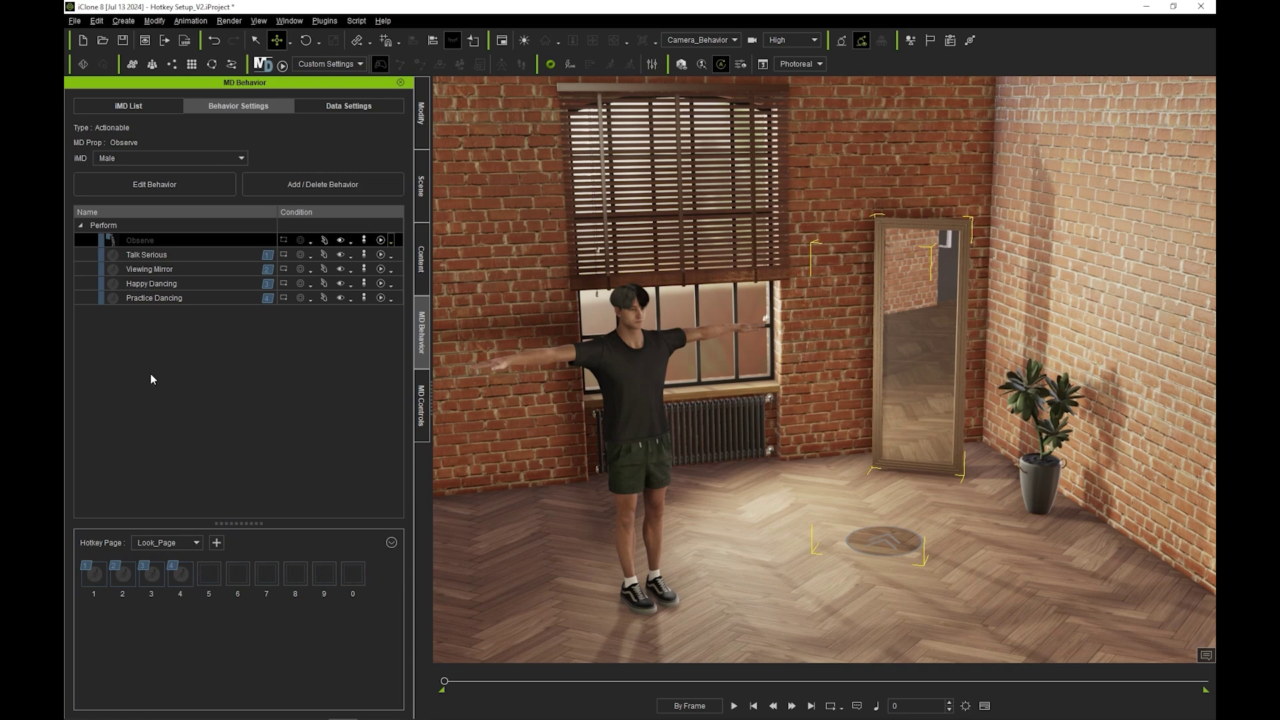
Remove Happy Dancing and Practice Dancing from Look_Page hotkey slots 3 and 4
left_click(188, 270)
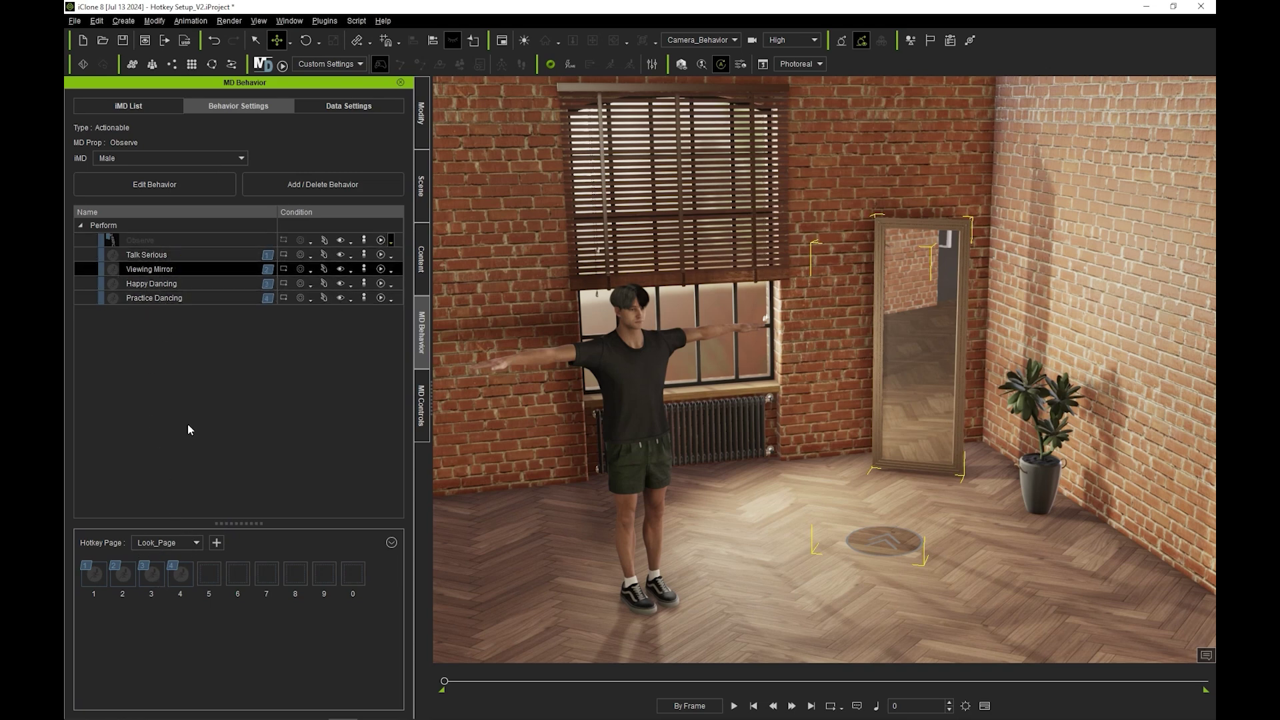
right_click(155, 580)
left_click(194, 587)
right_click(194, 587)
left_click(199, 598)
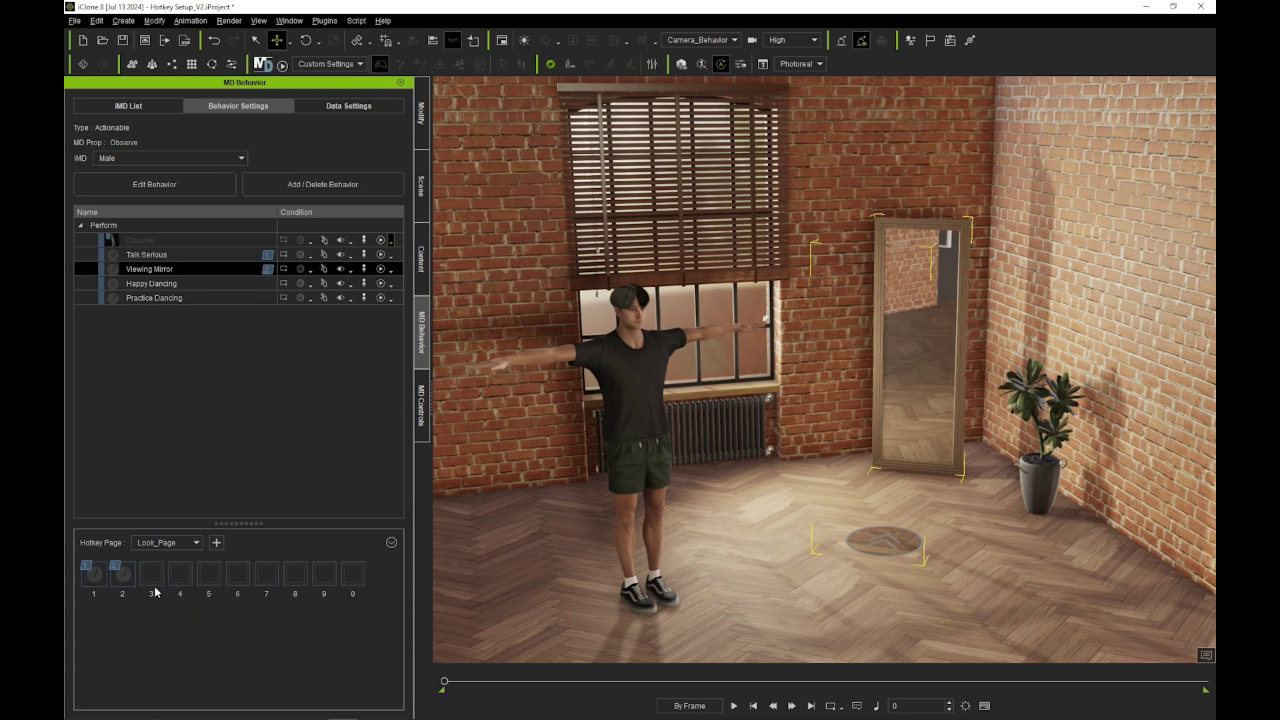
On Dance_Page, assign Happy Dancing to hotkey 1 and Practice Dancing to hotkey 2
left_click(187, 544)
left_click(178, 567)
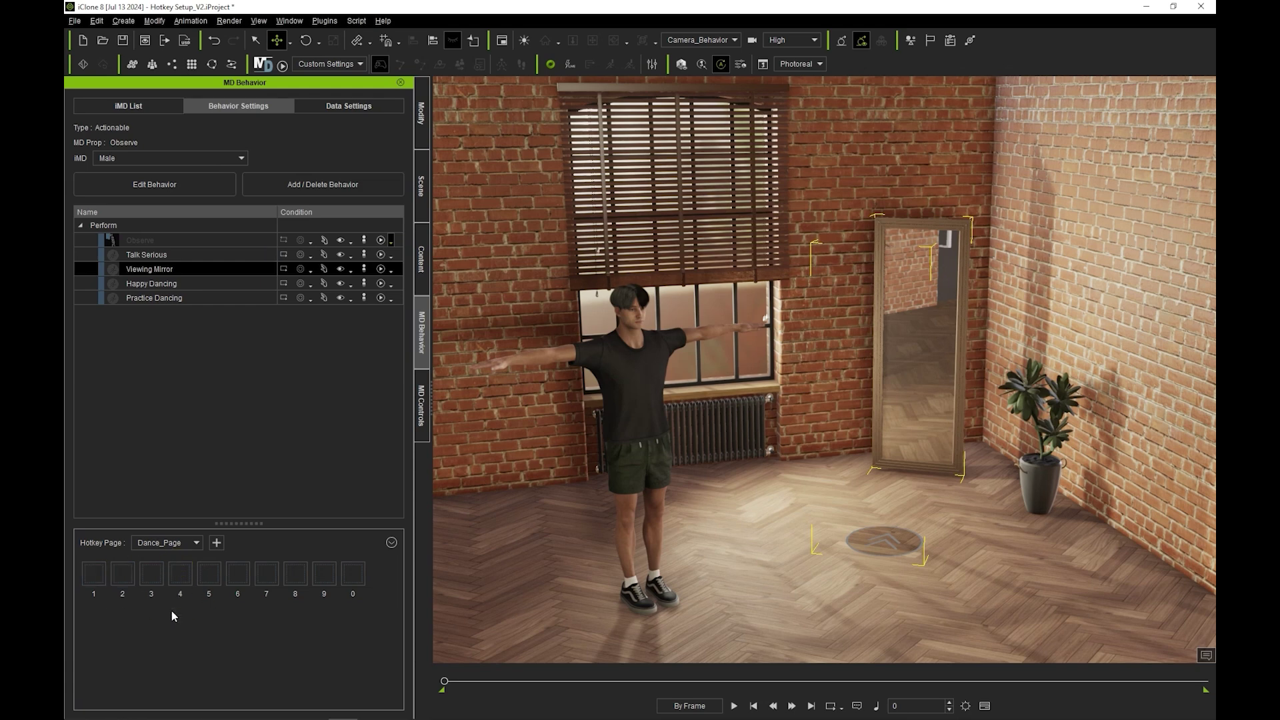
left_click_drag(180, 292, 91, 582)
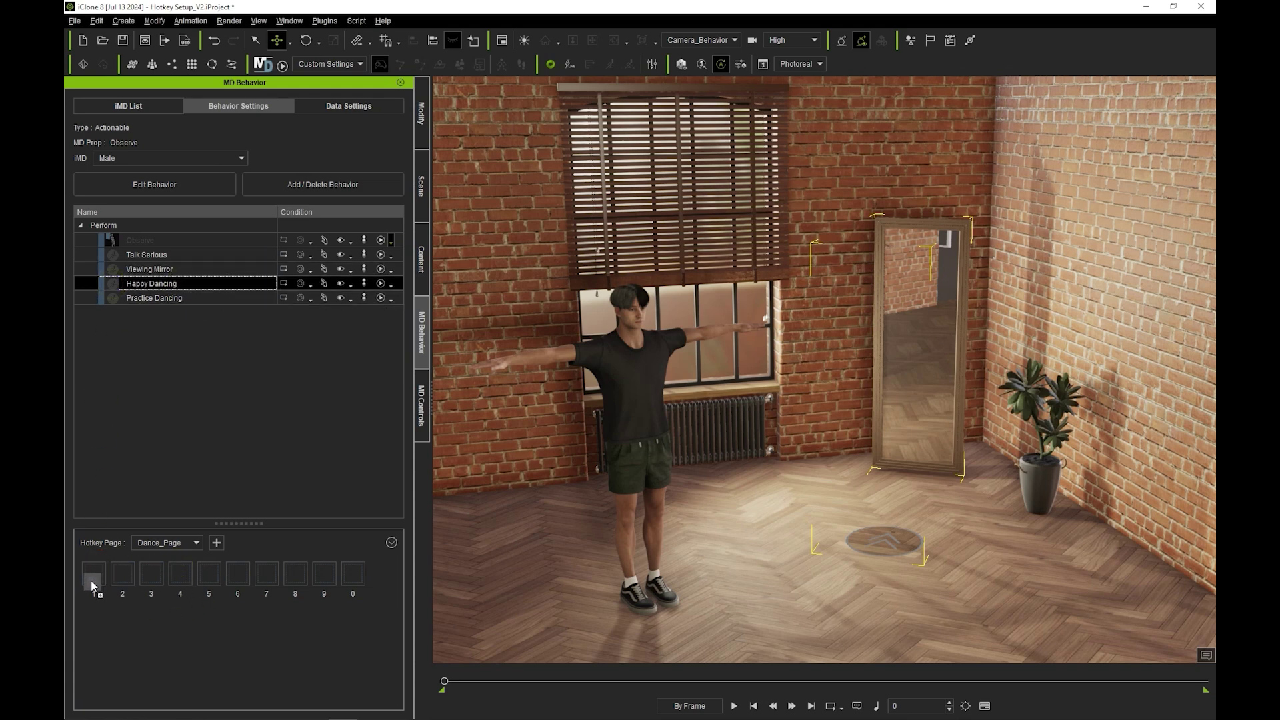
left_click_drag(114, 298, 122, 574)
Clear the behavior selection and switch the hotkey page back to Look_Page
left_click(212, 402)
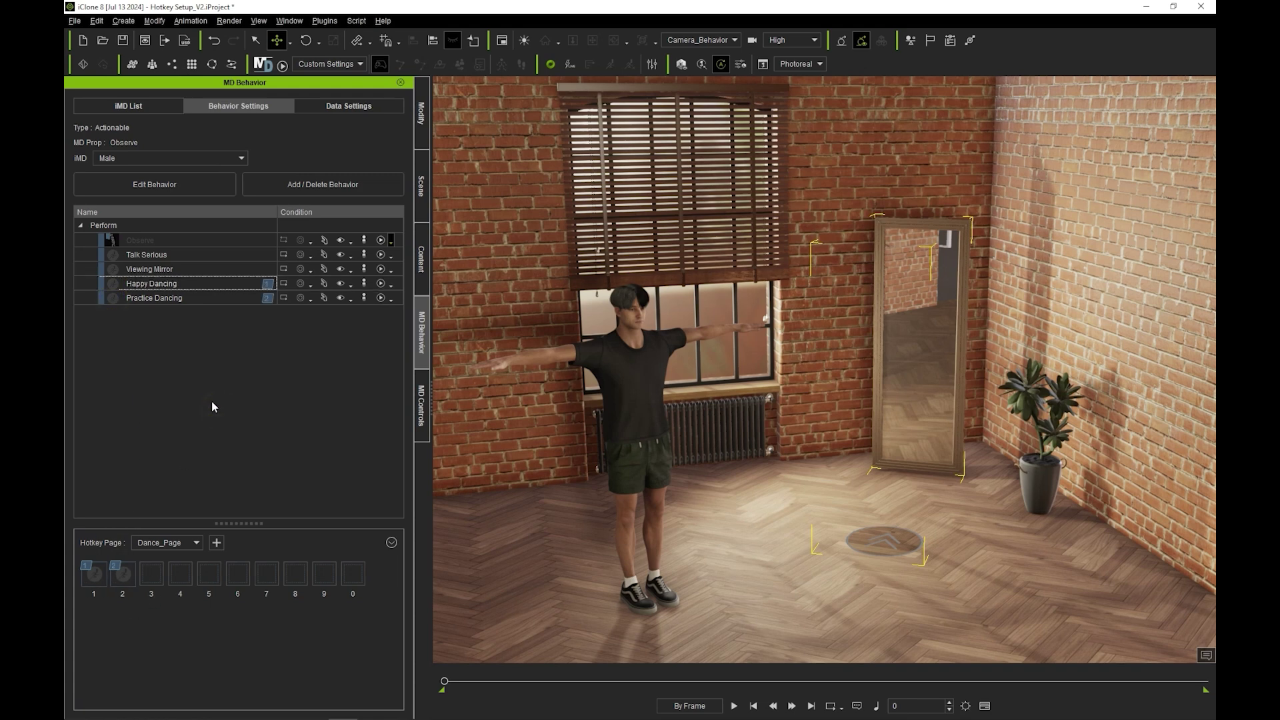
left_click(182, 555)
left_click(183, 546)
left_click(186, 566)
left_click(190, 542)
left_click(190, 554)
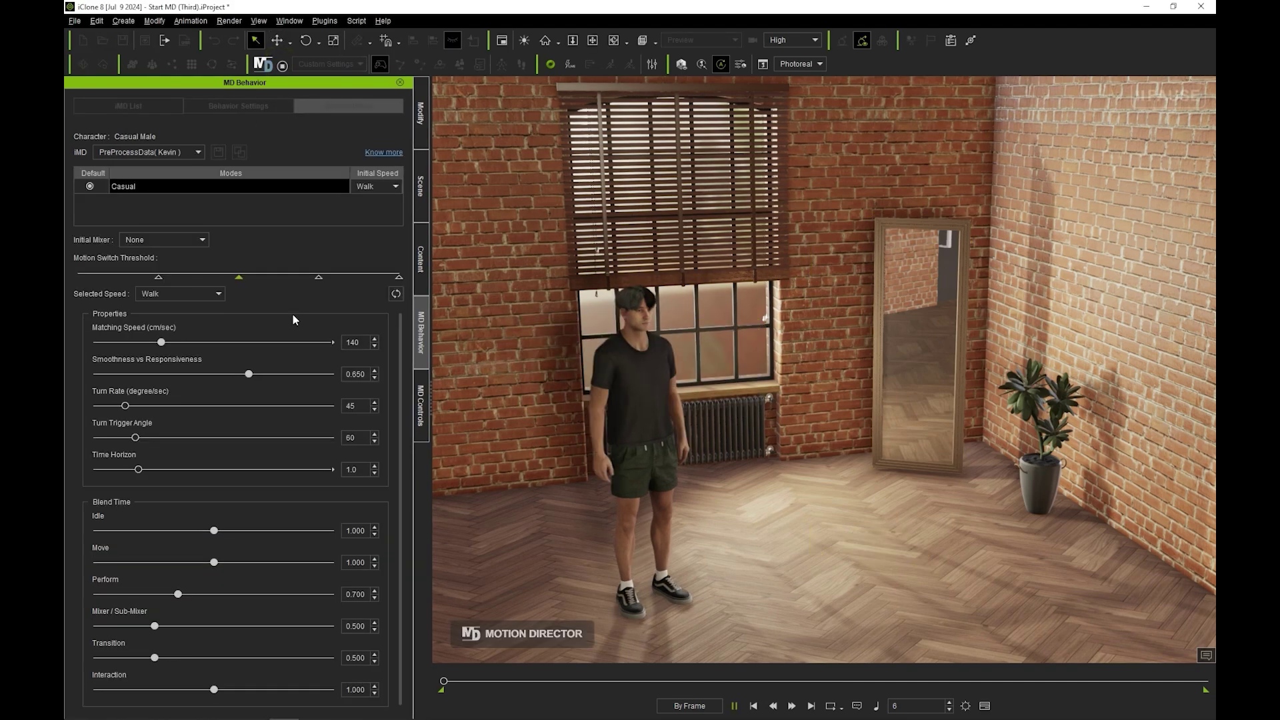
Browse the mirror's radial menu, checking the Look_Page and Dance_Page items
mouse_move(929, 252)
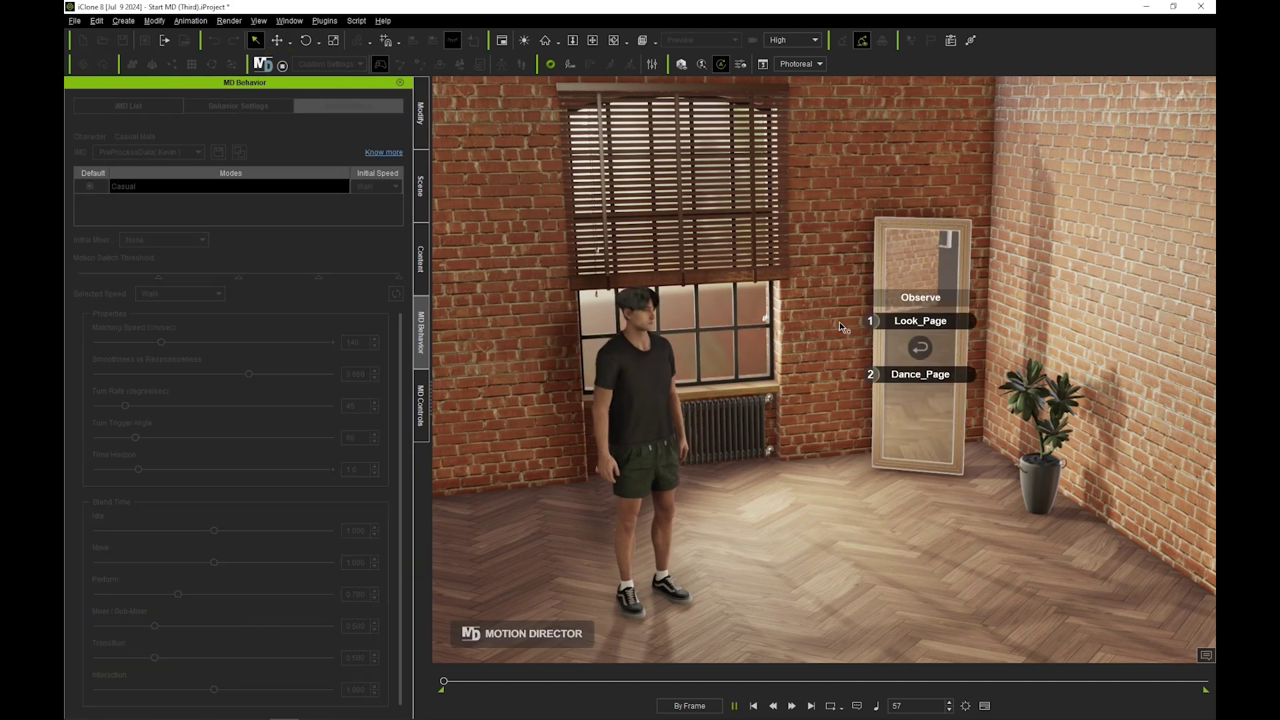
left_click(966, 327)
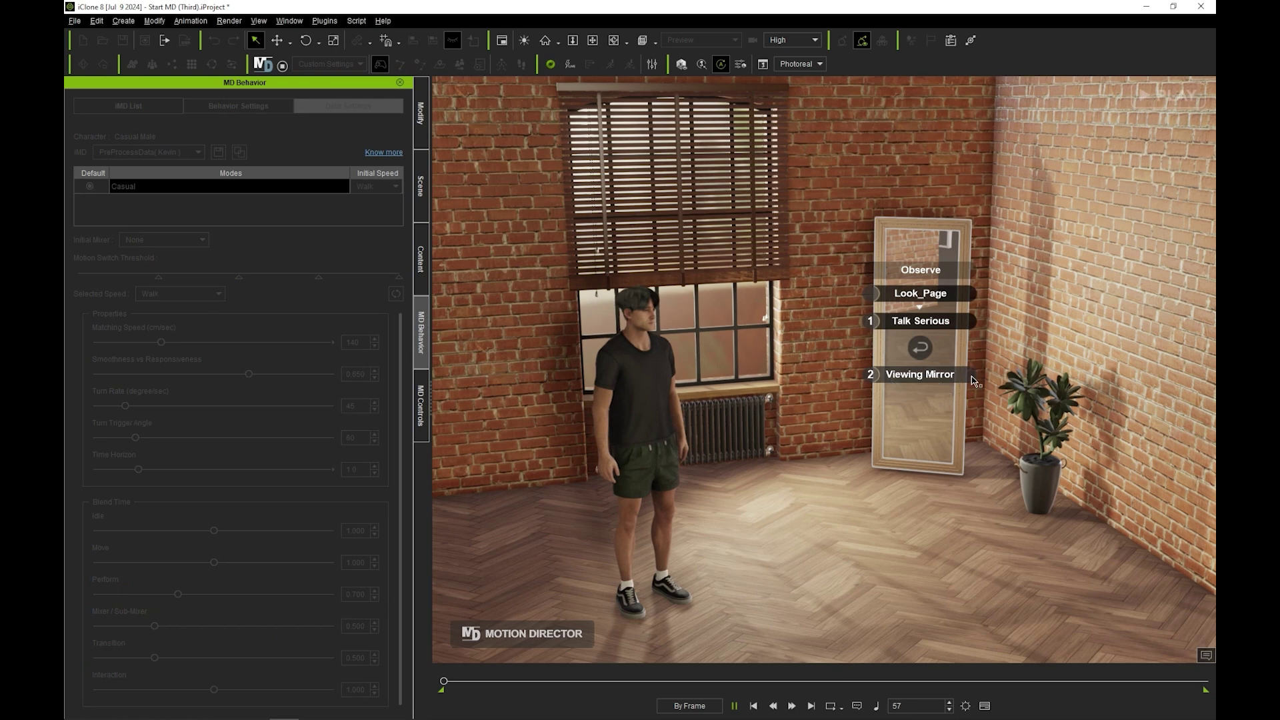
left_click(927, 353)
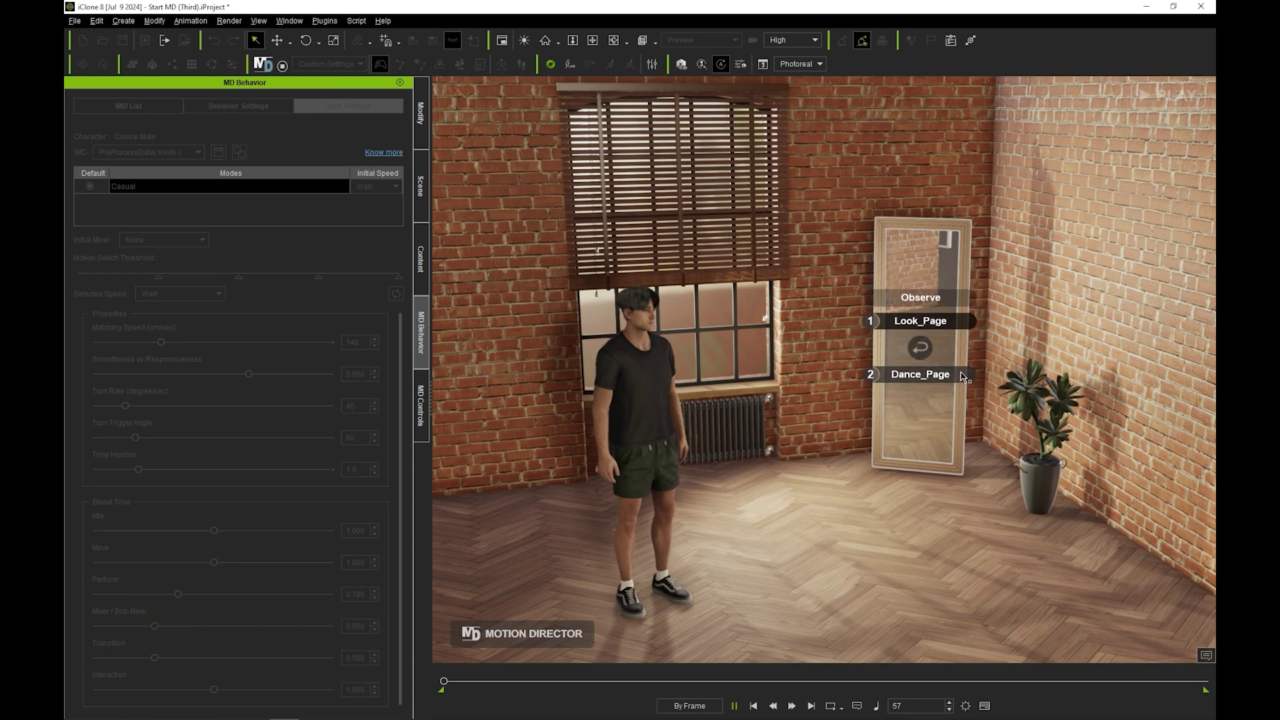
left_click(964, 375)
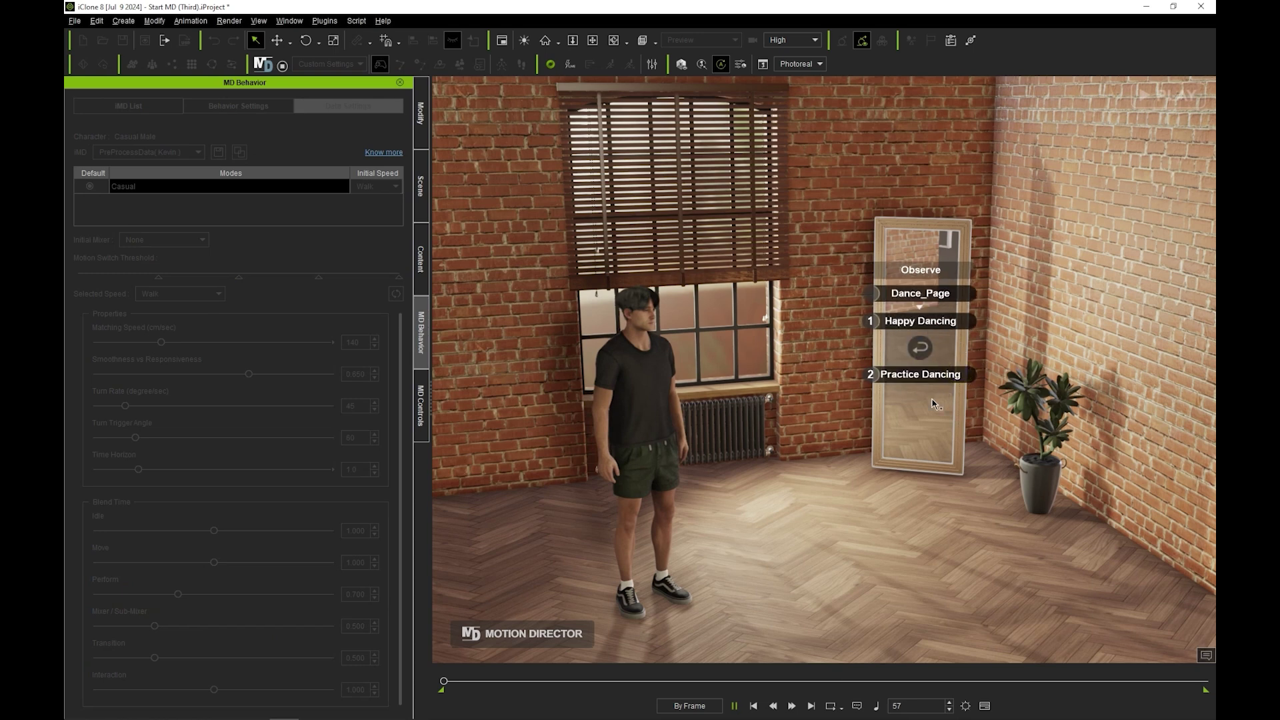
left_click(924, 349)
From Look_Page, trigger Talk Serious and then Viewing Mirror so the character looks into the mirror
left_click(962, 327)
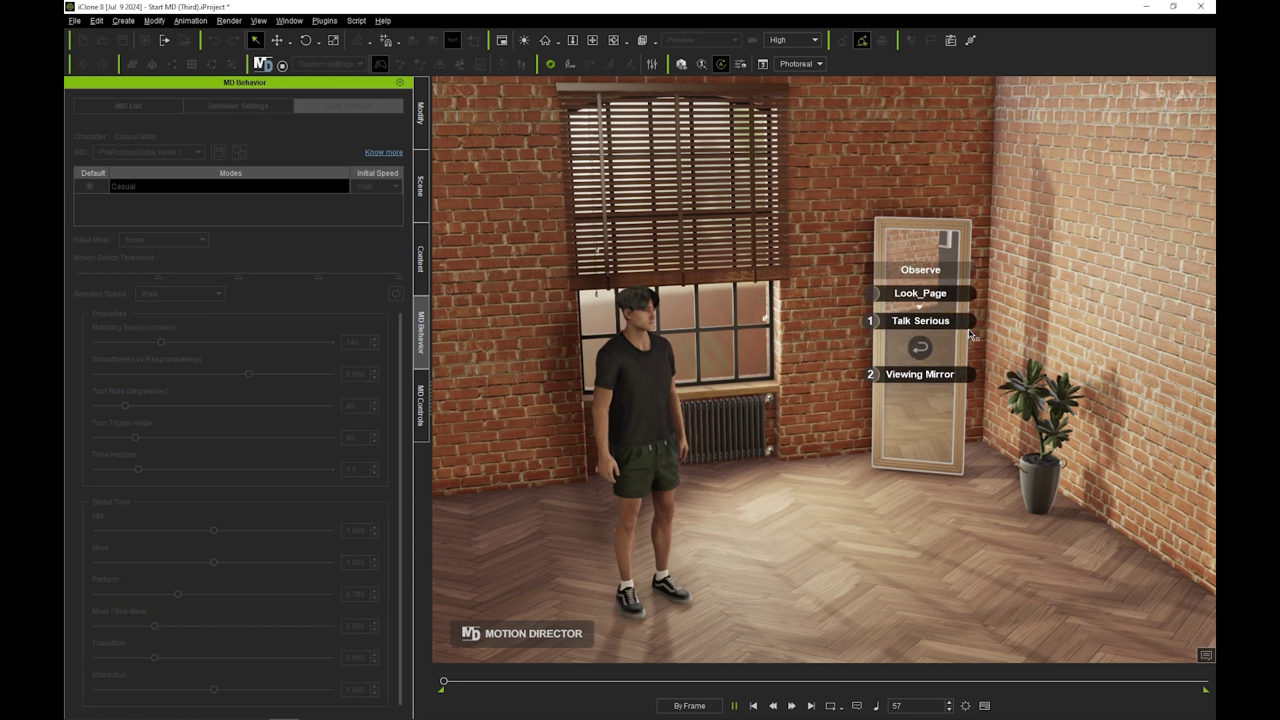
left_click(973, 322)
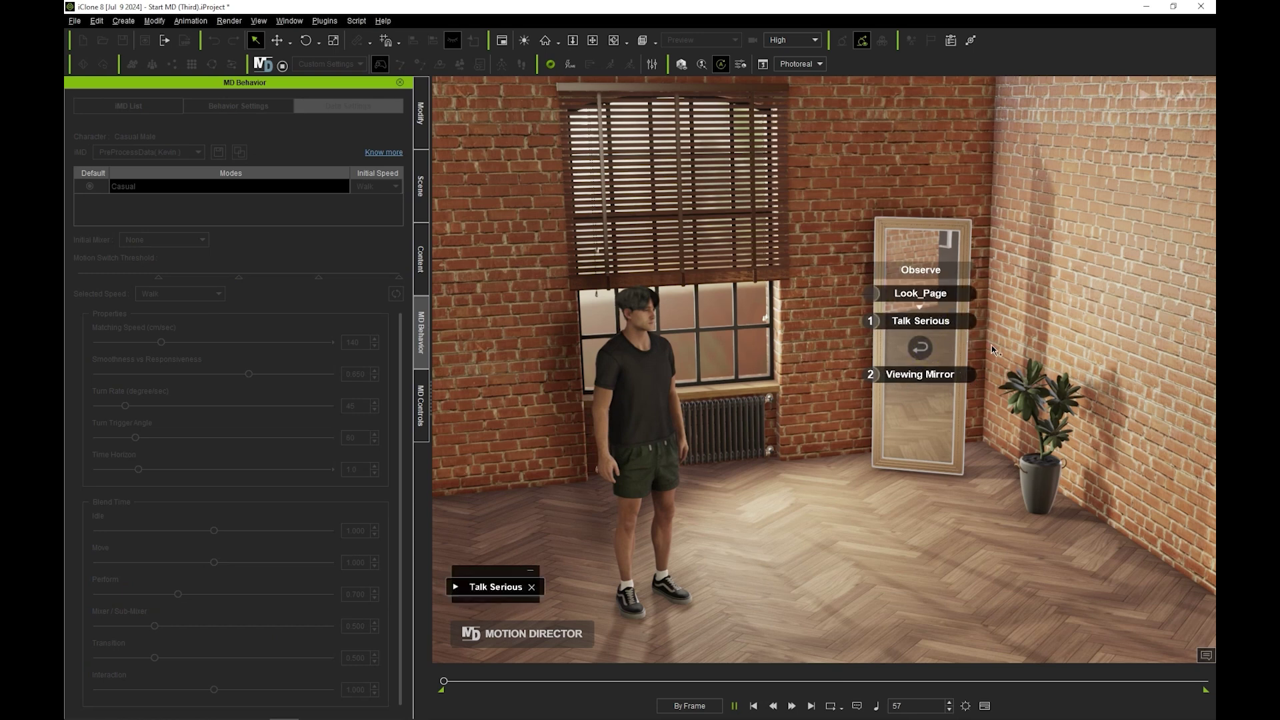
left_click(973, 375)
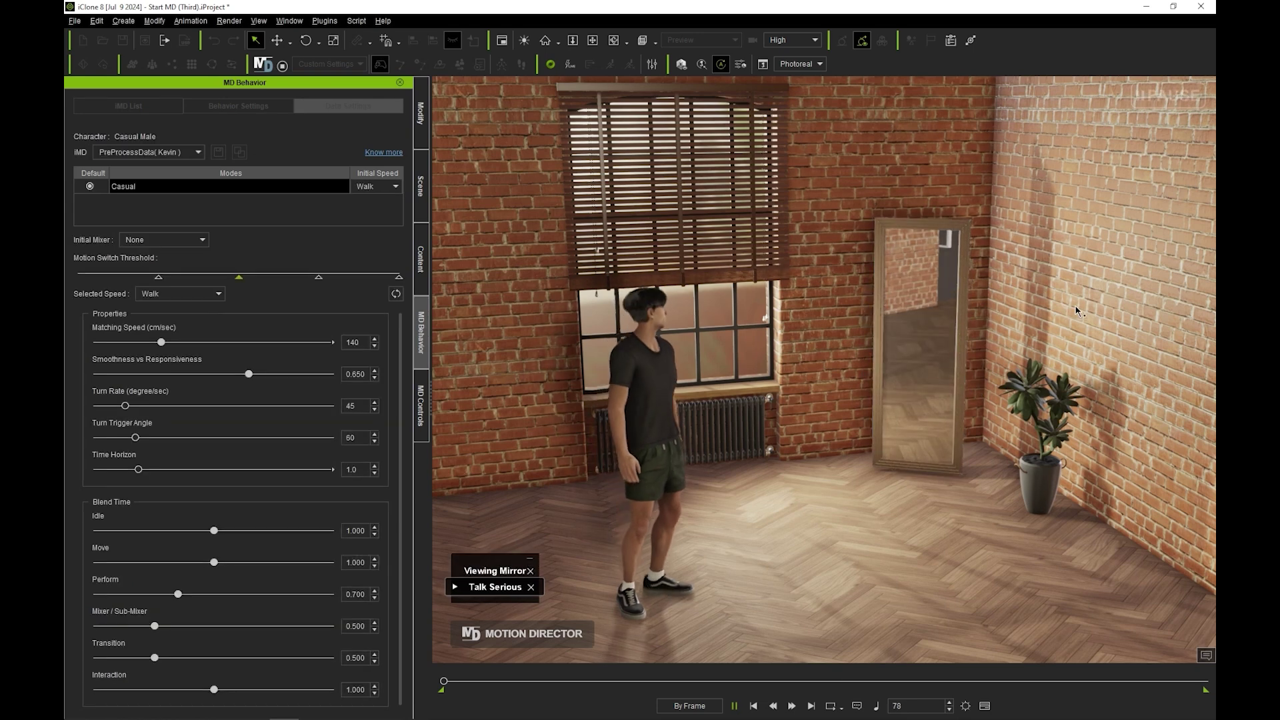